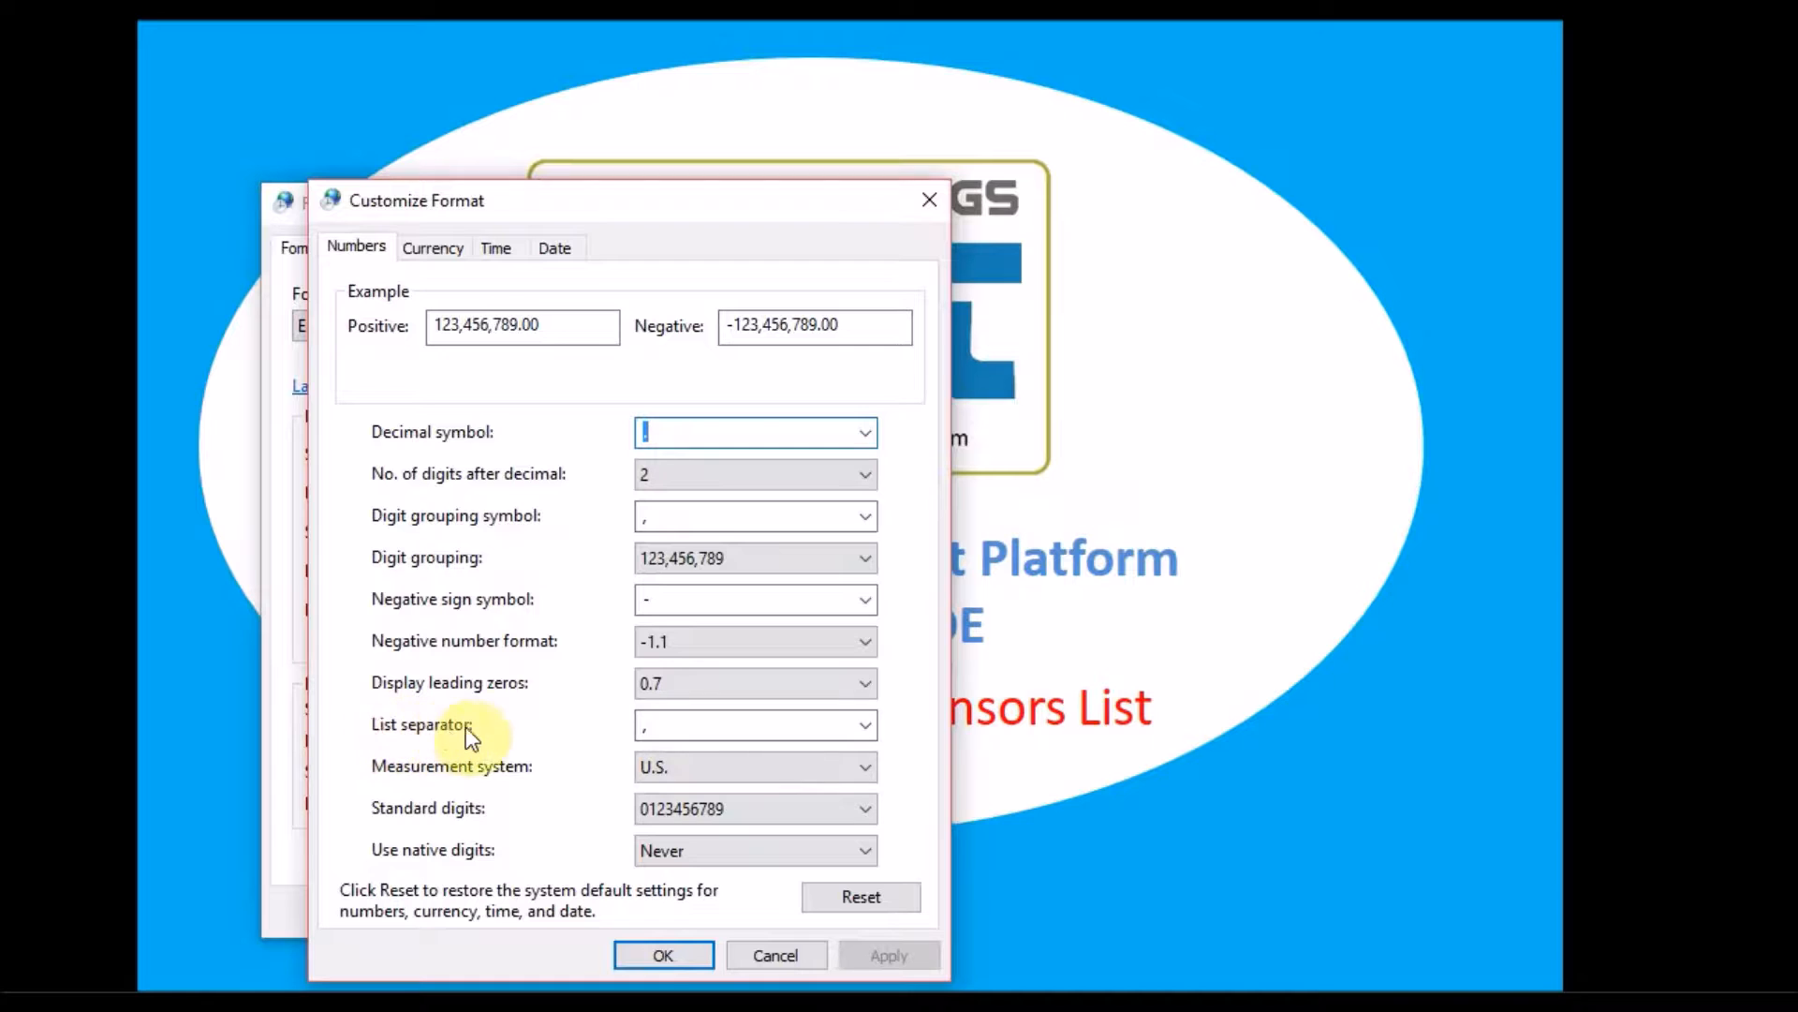
Step: Set the number format's list separator to "!" and confirm the regional format settings
left_click(682, 727)
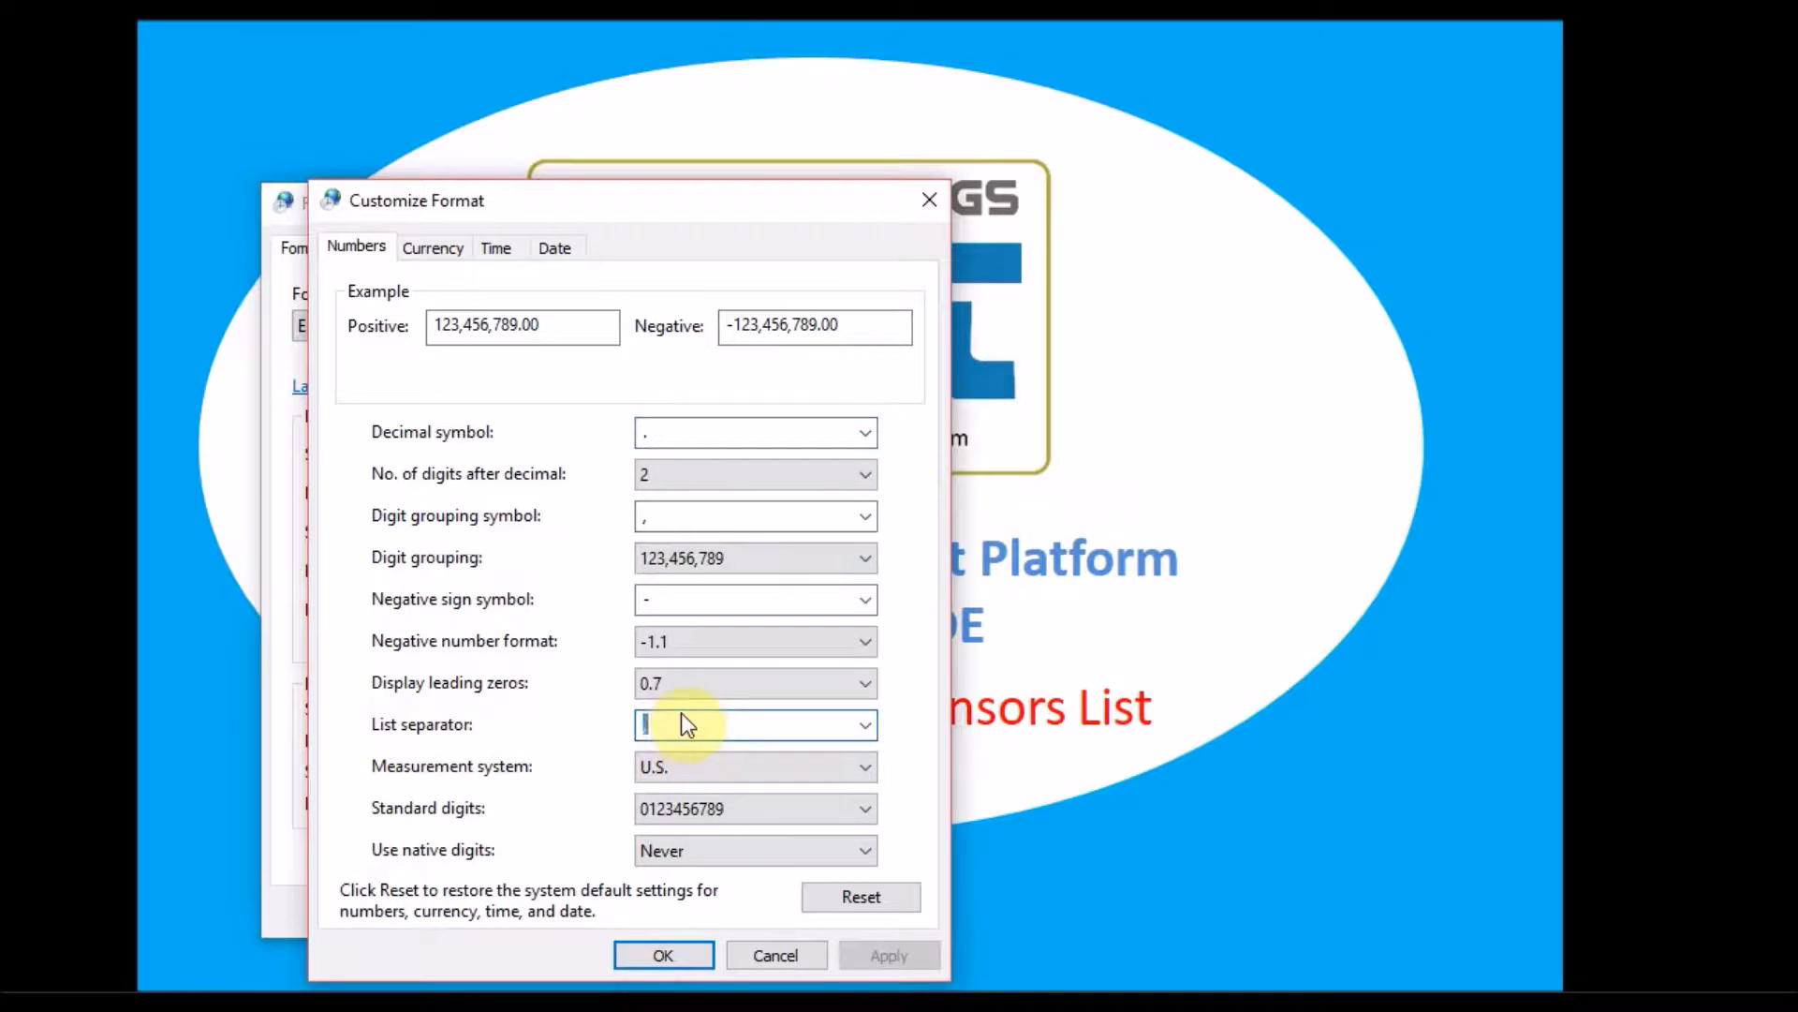
key("BackSpace")
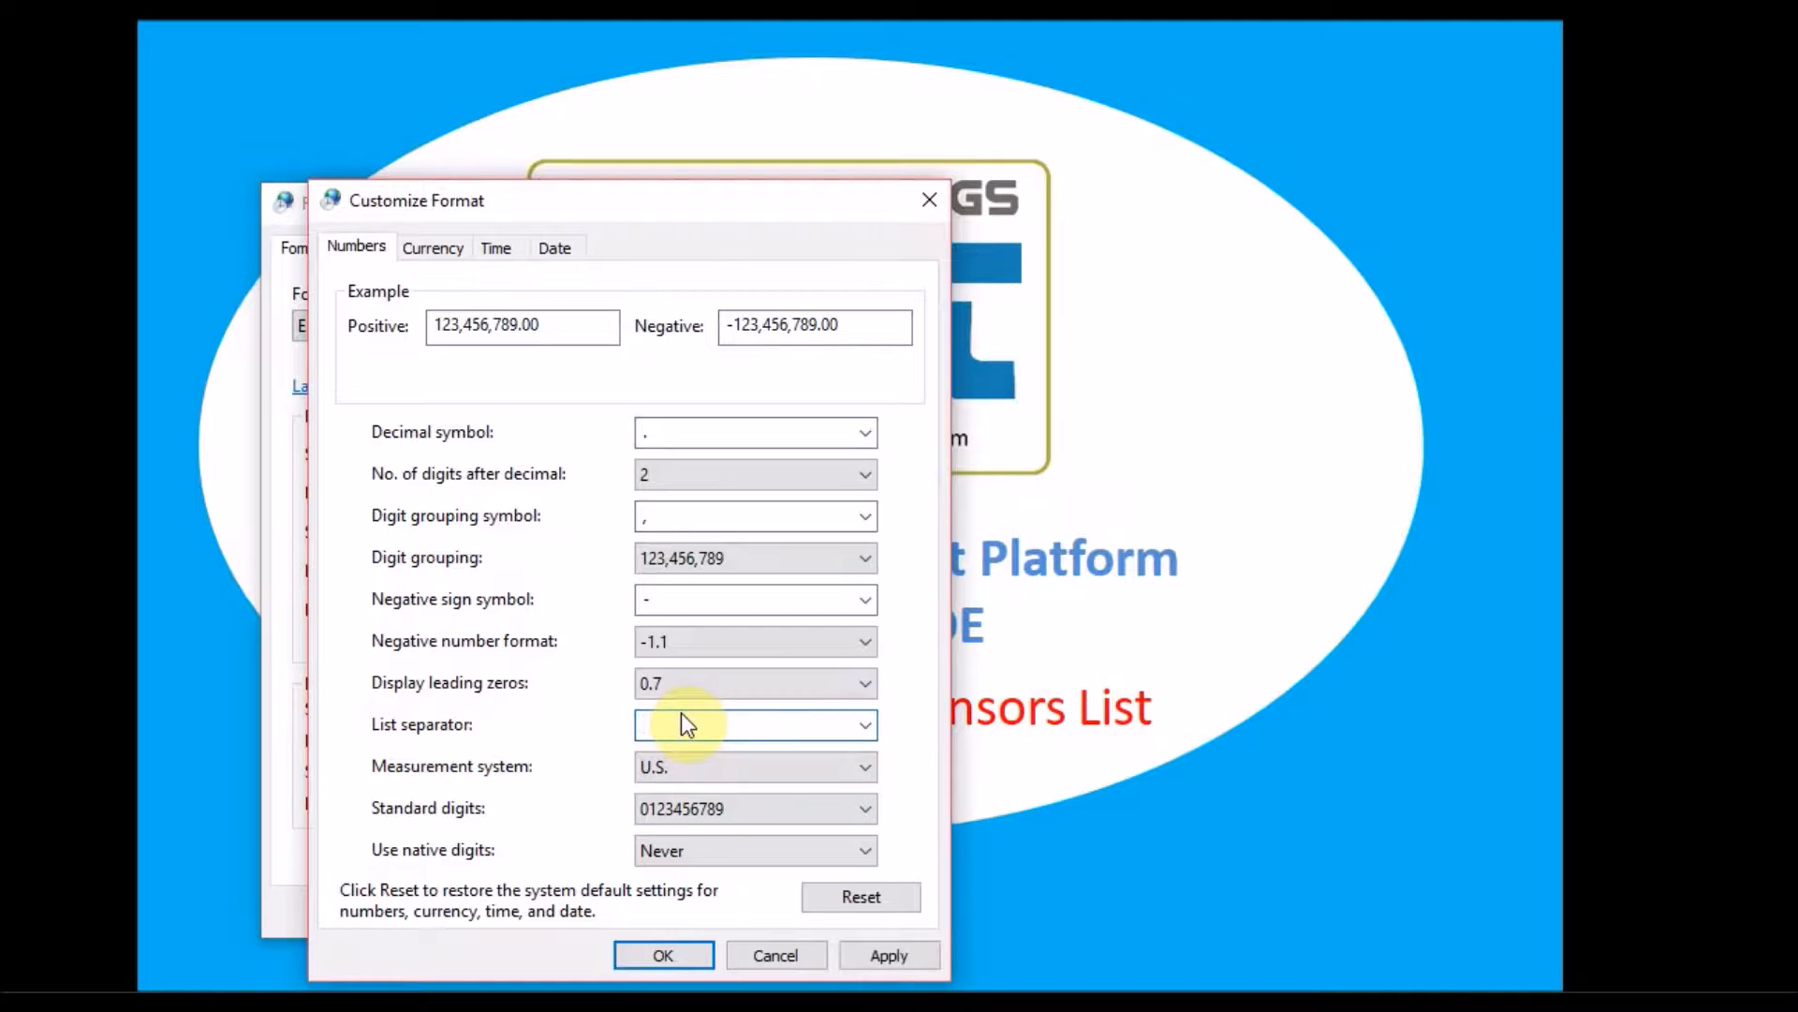
type("!")
left_click(665, 954)
left_click(671, 911)
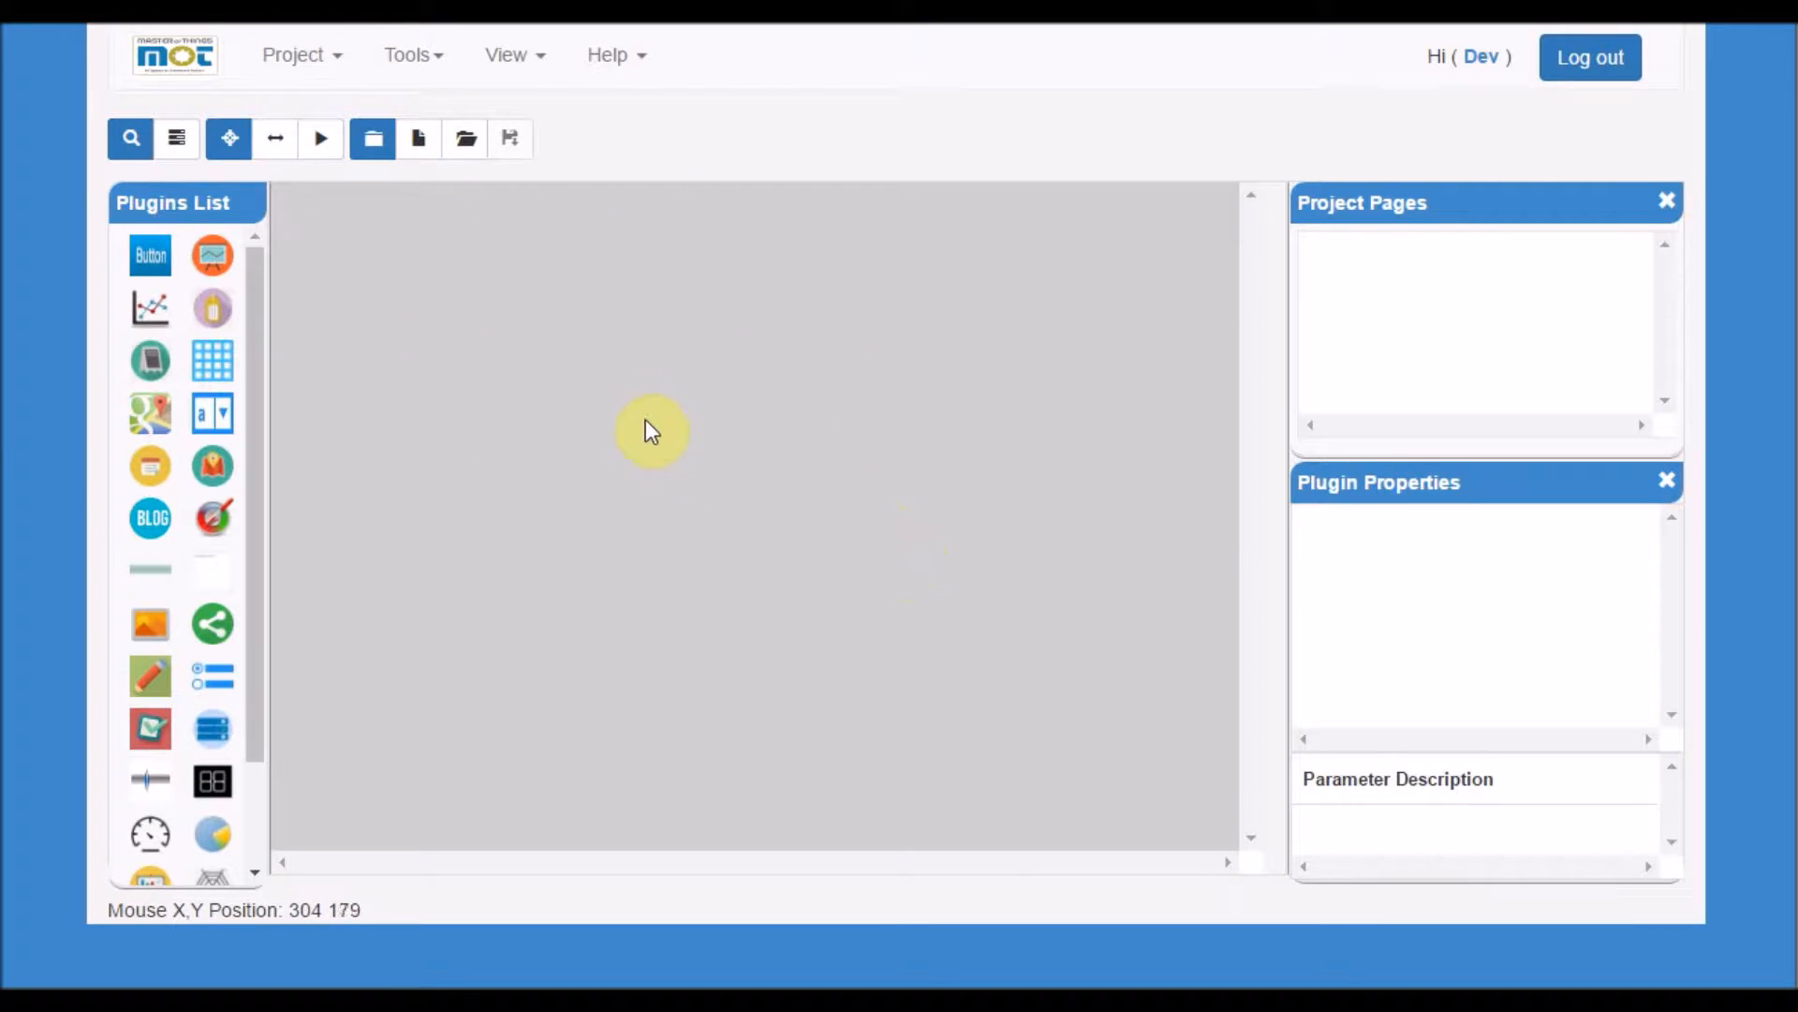
Step: Open the Sensor Manager and export the sensors into a CSV archive
left_click(409, 59)
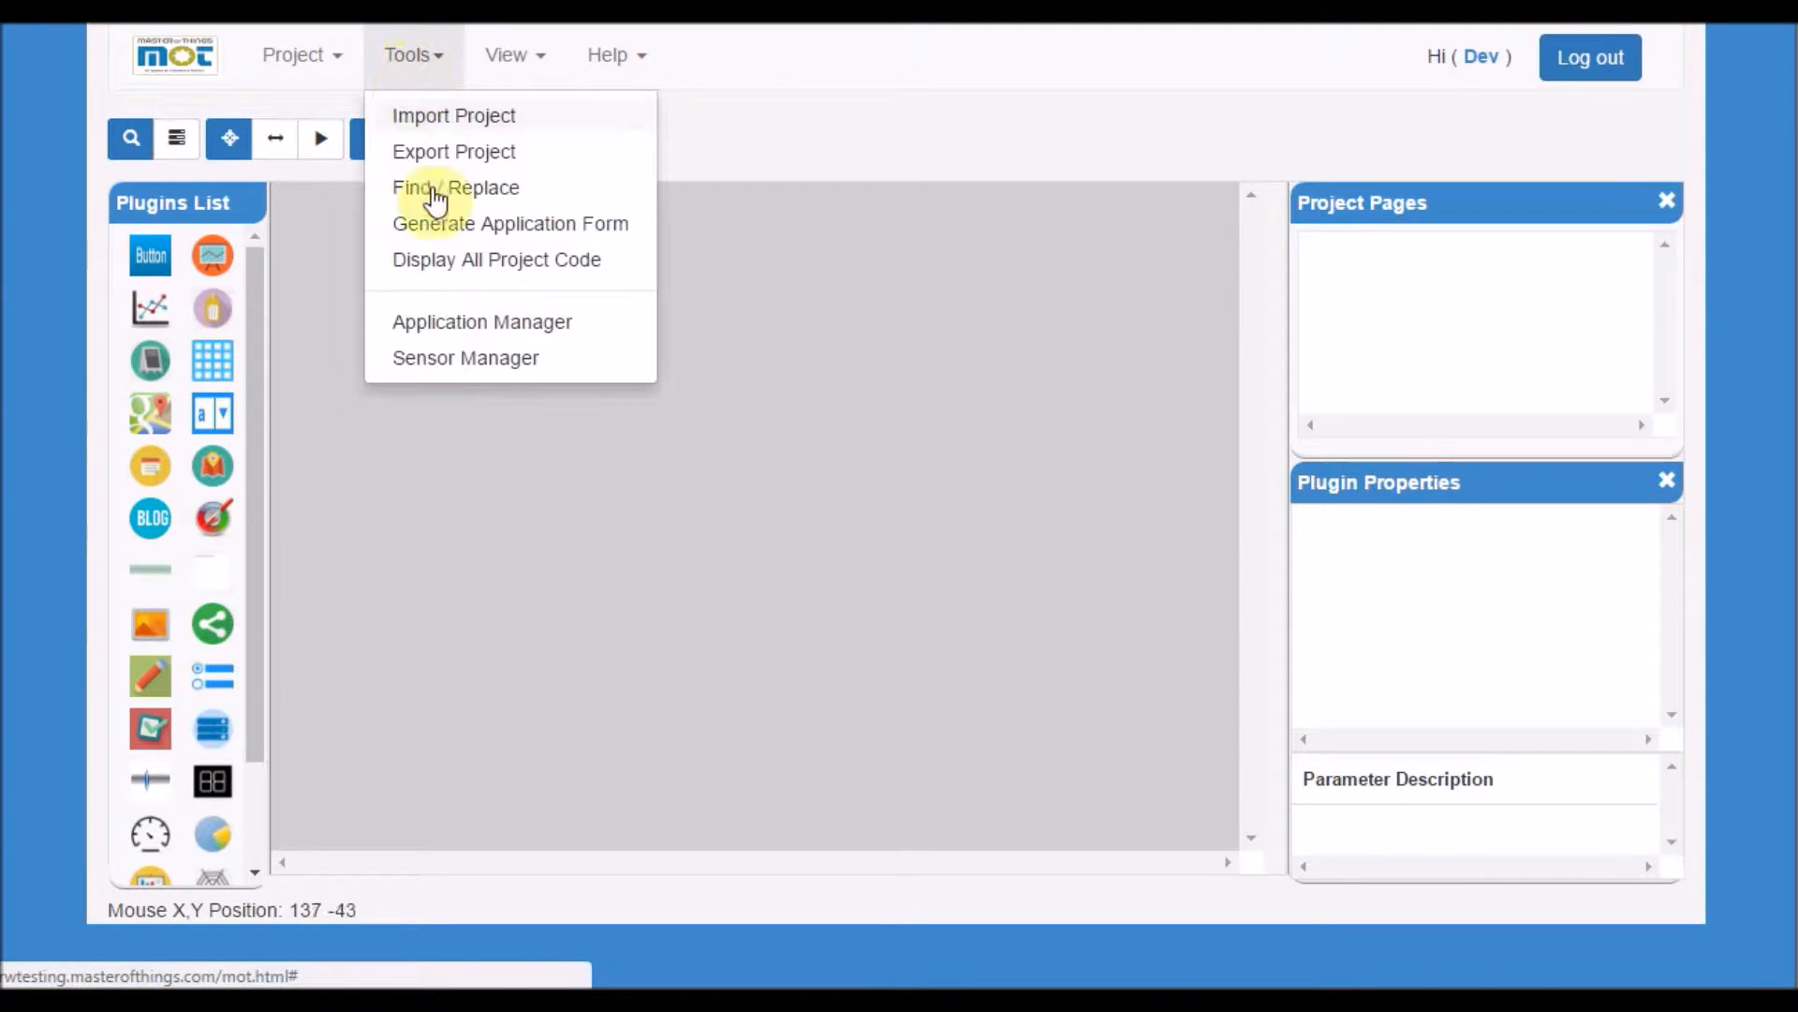
left_click(448, 359)
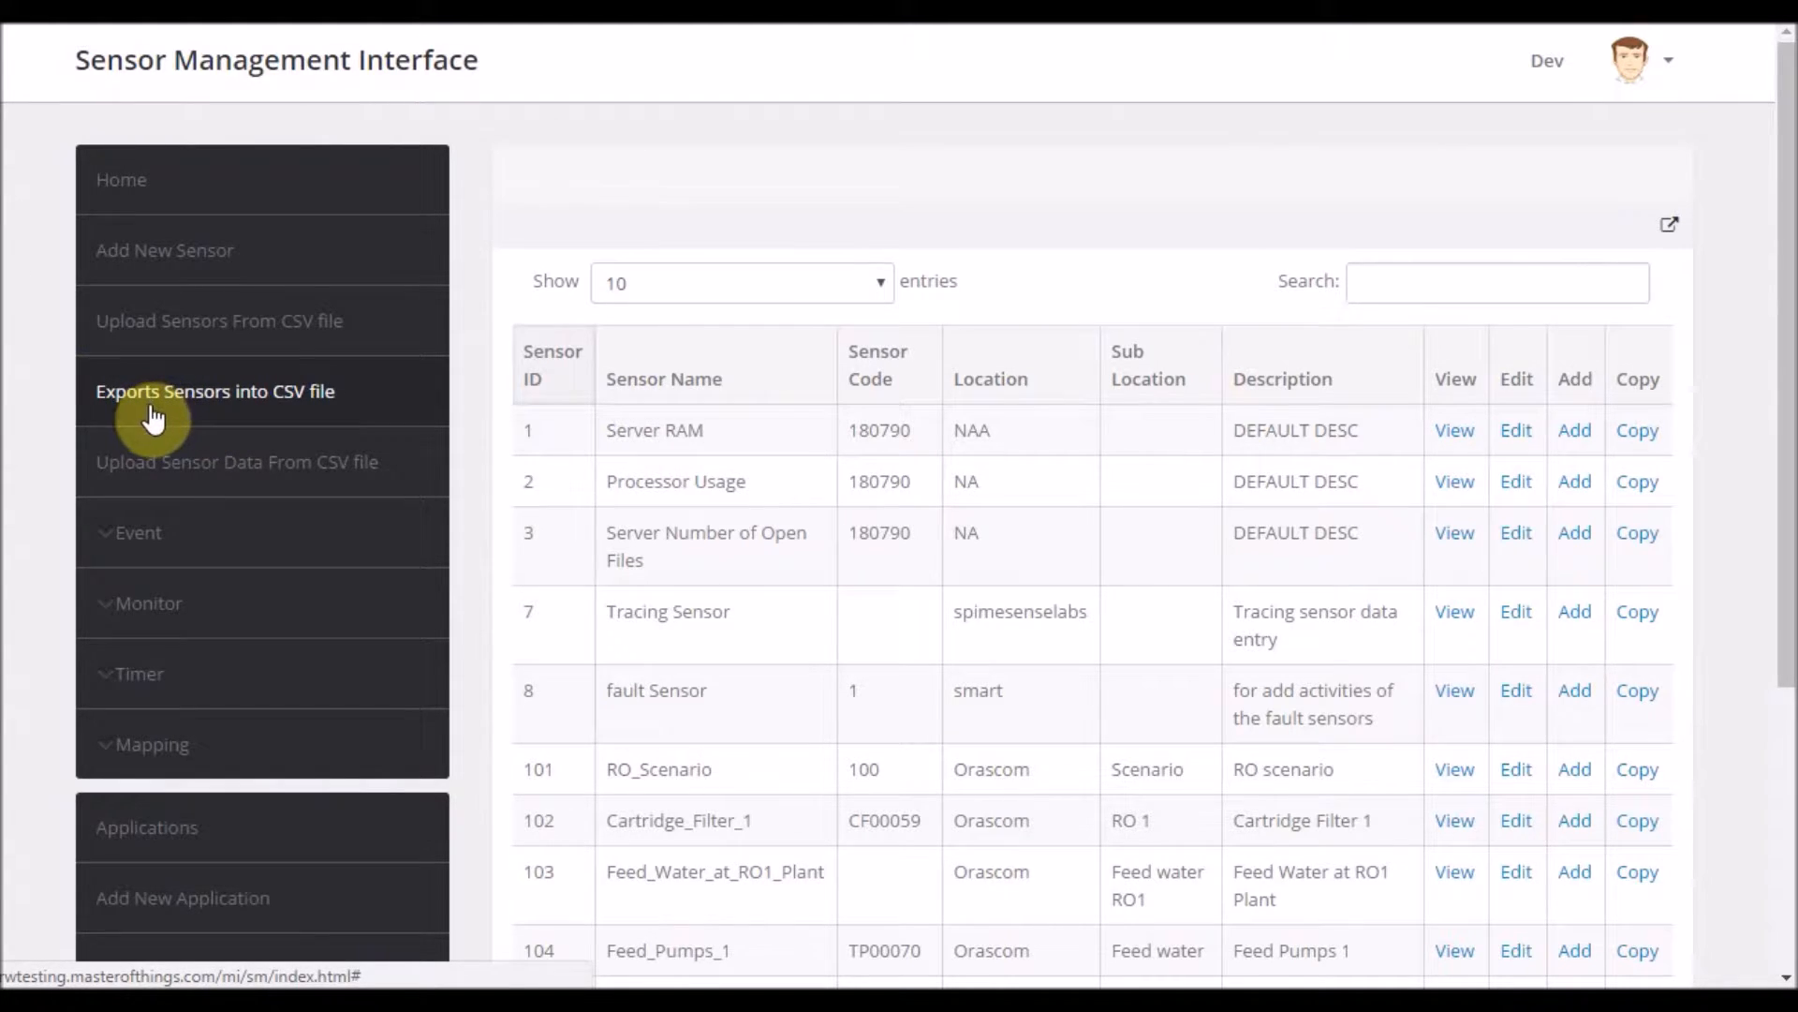
left_click(214, 402)
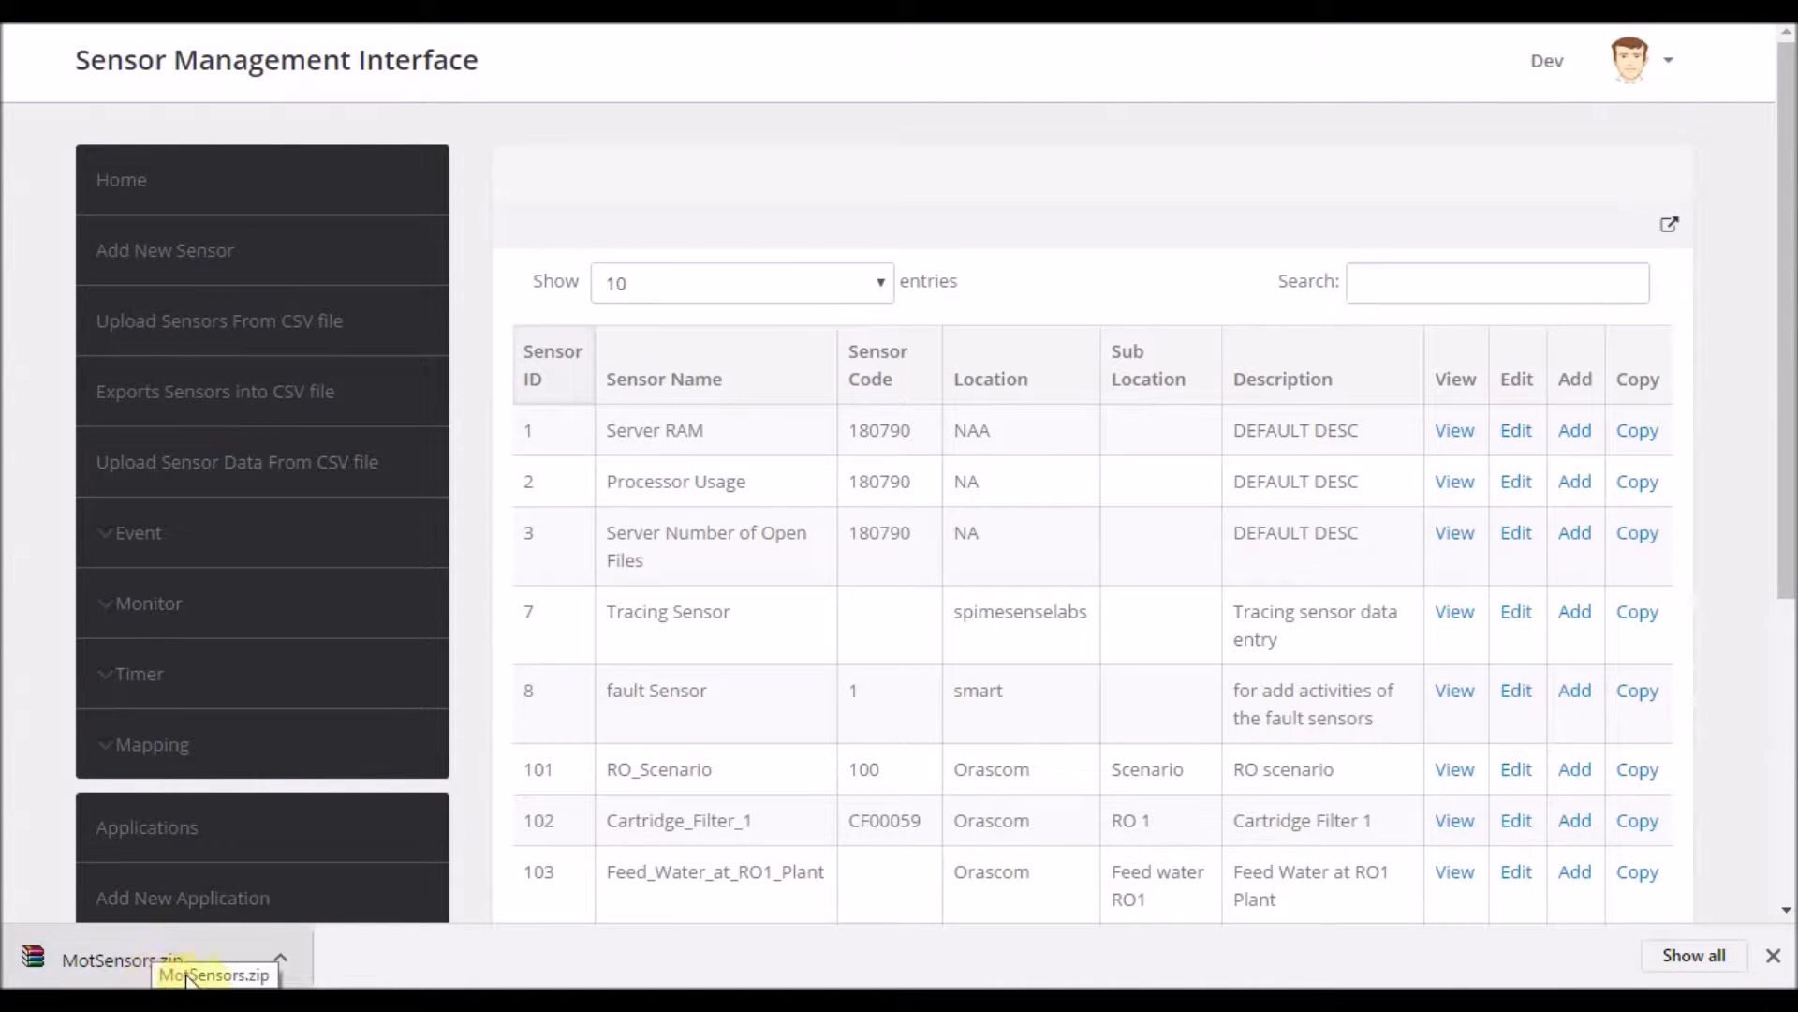
Step: Locate the downloaded MotSensors.zip in its folder, extract it to a MotSensors folder and open that folder
left_click(1695, 957)
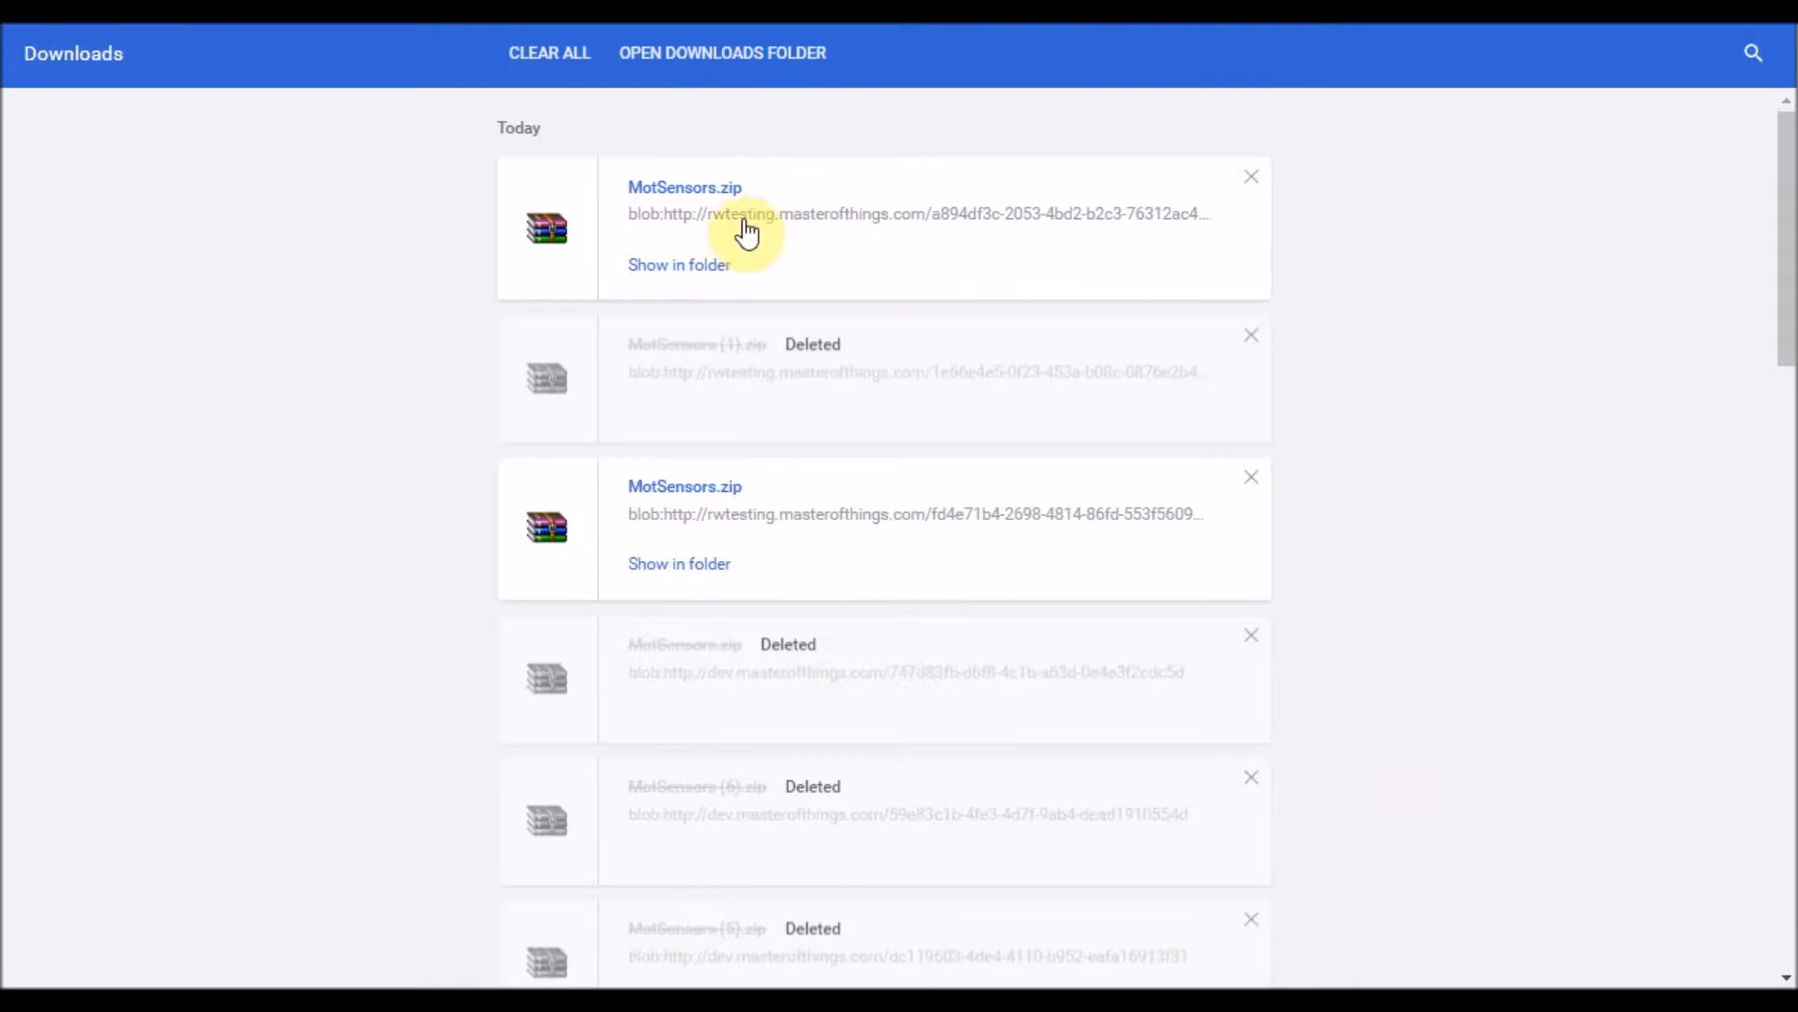
left_click(712, 268)
right_click(548, 99)
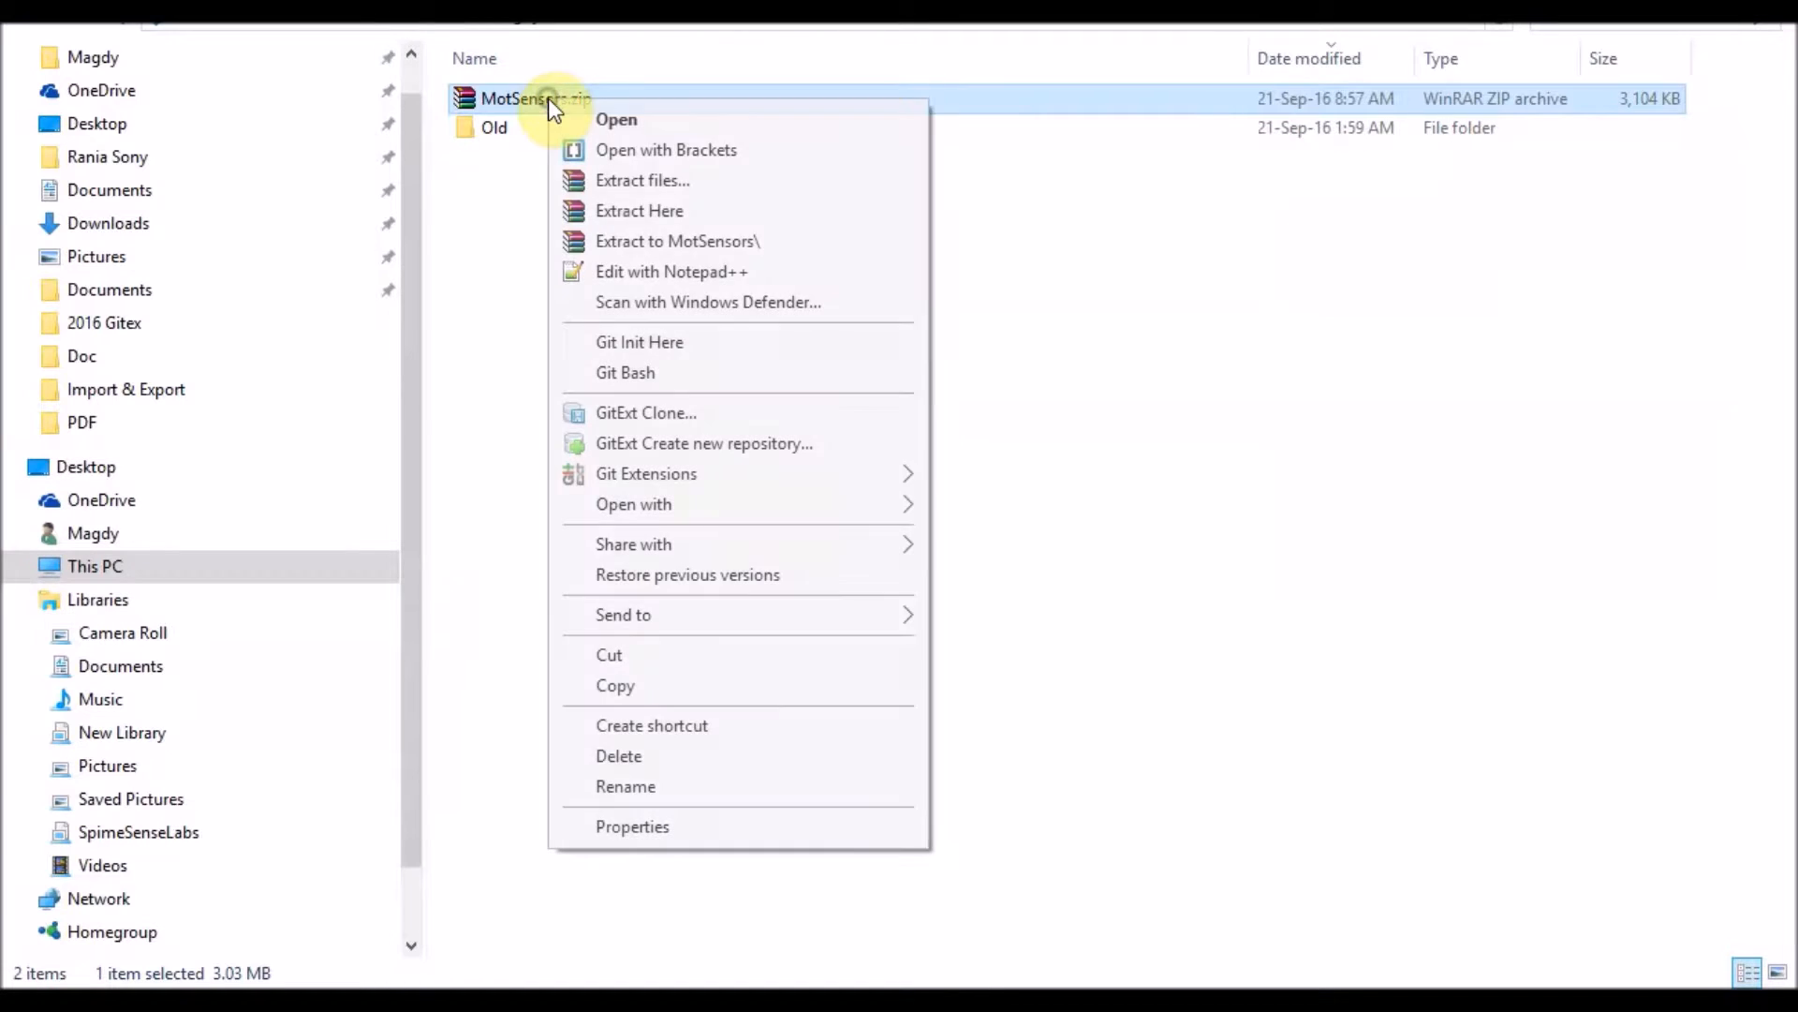
left_click(656, 240)
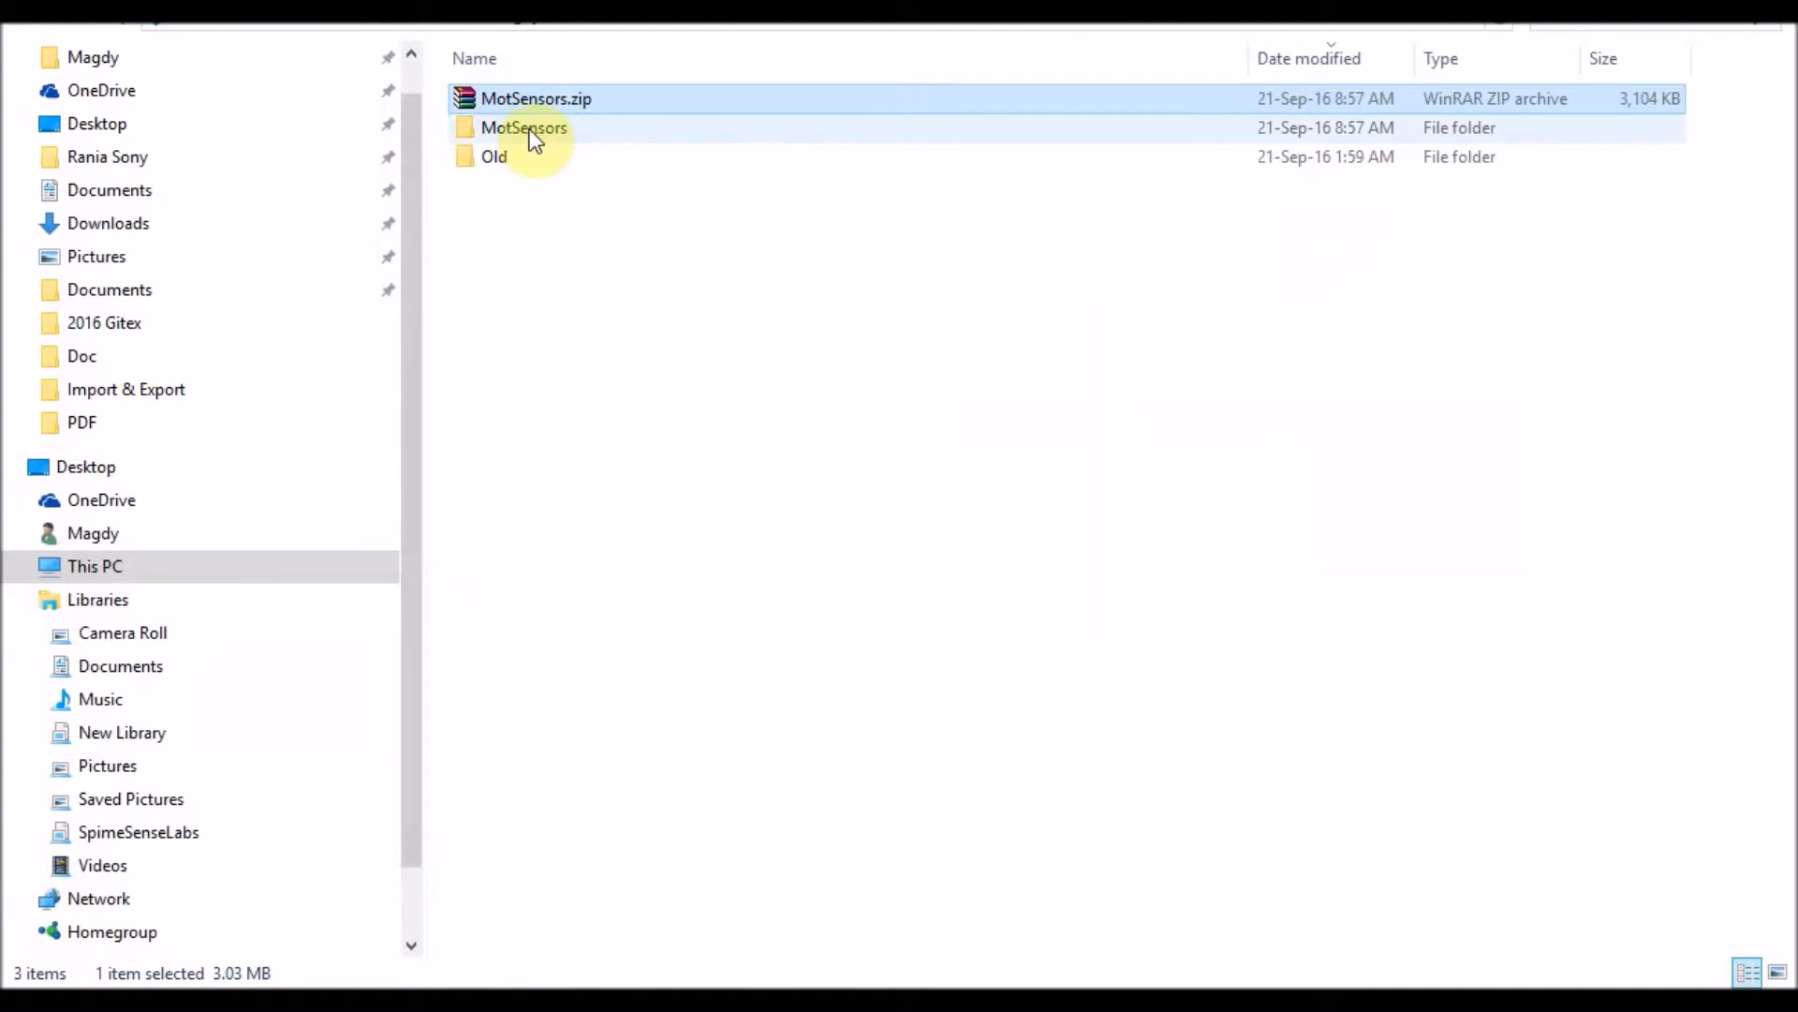
double_click(529, 131)
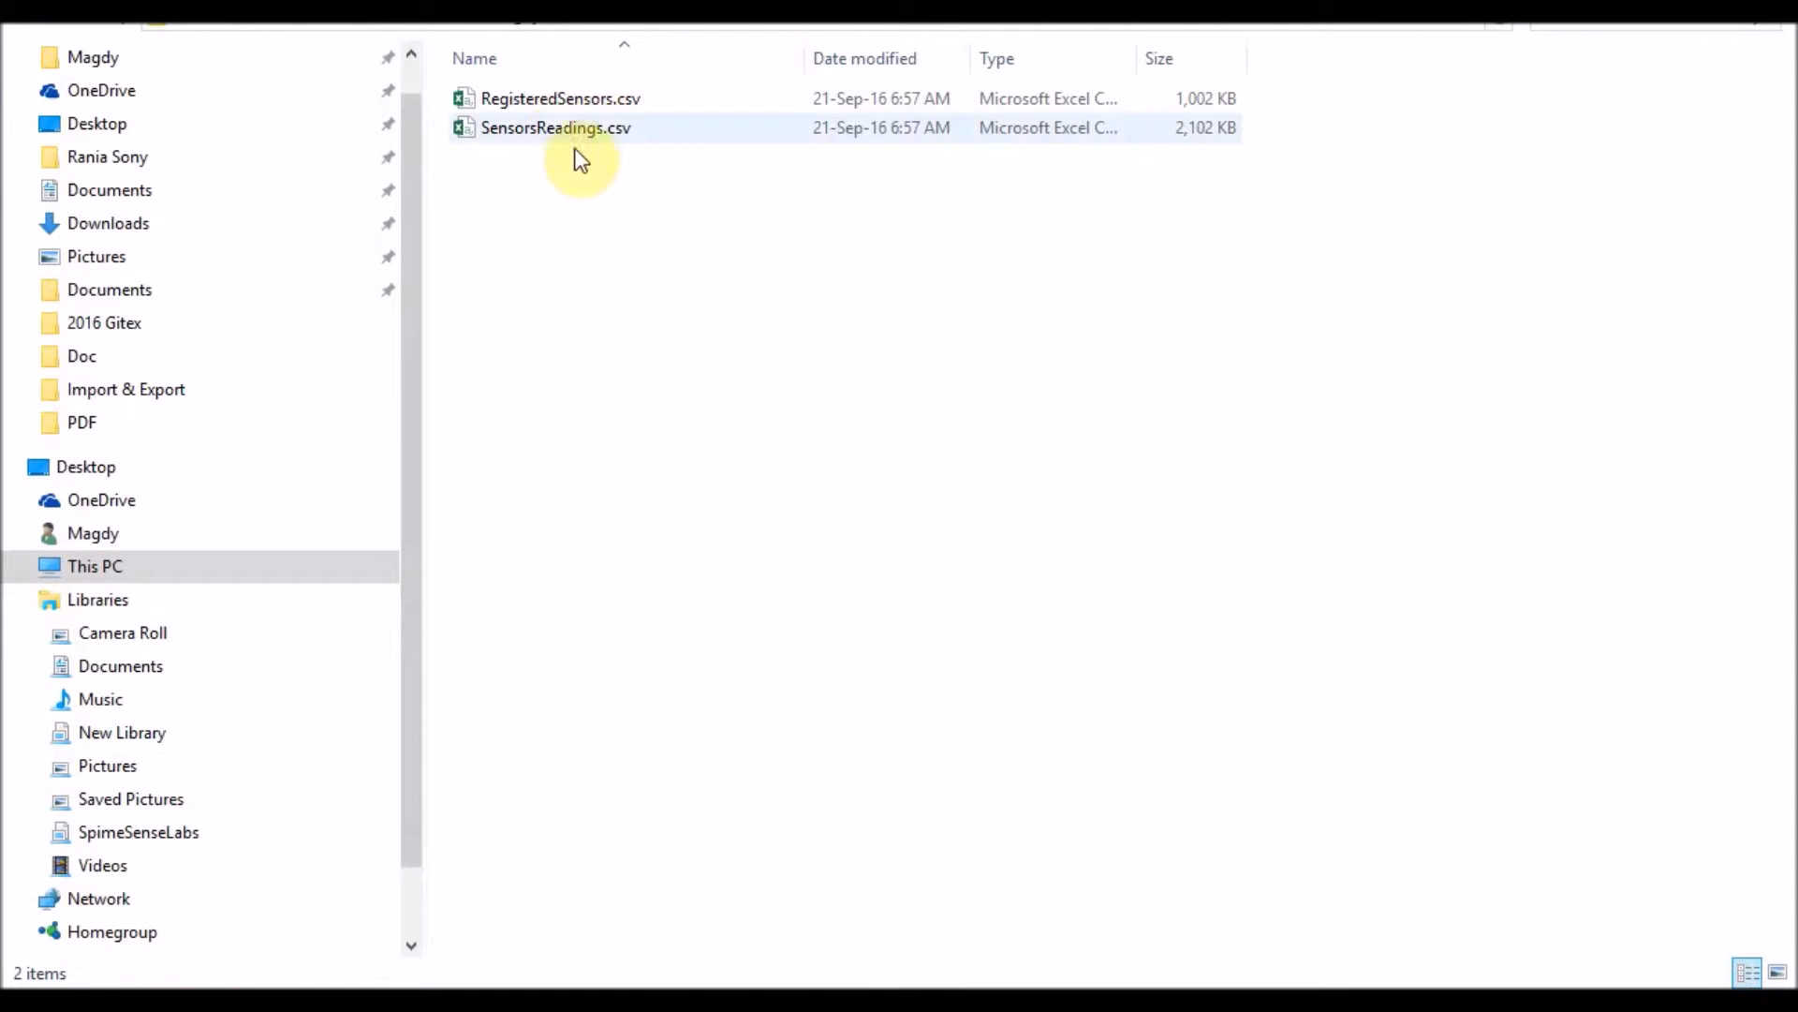
Step: Open the extracted RegisteredSensors.csv file in Excel
left_click(549, 103)
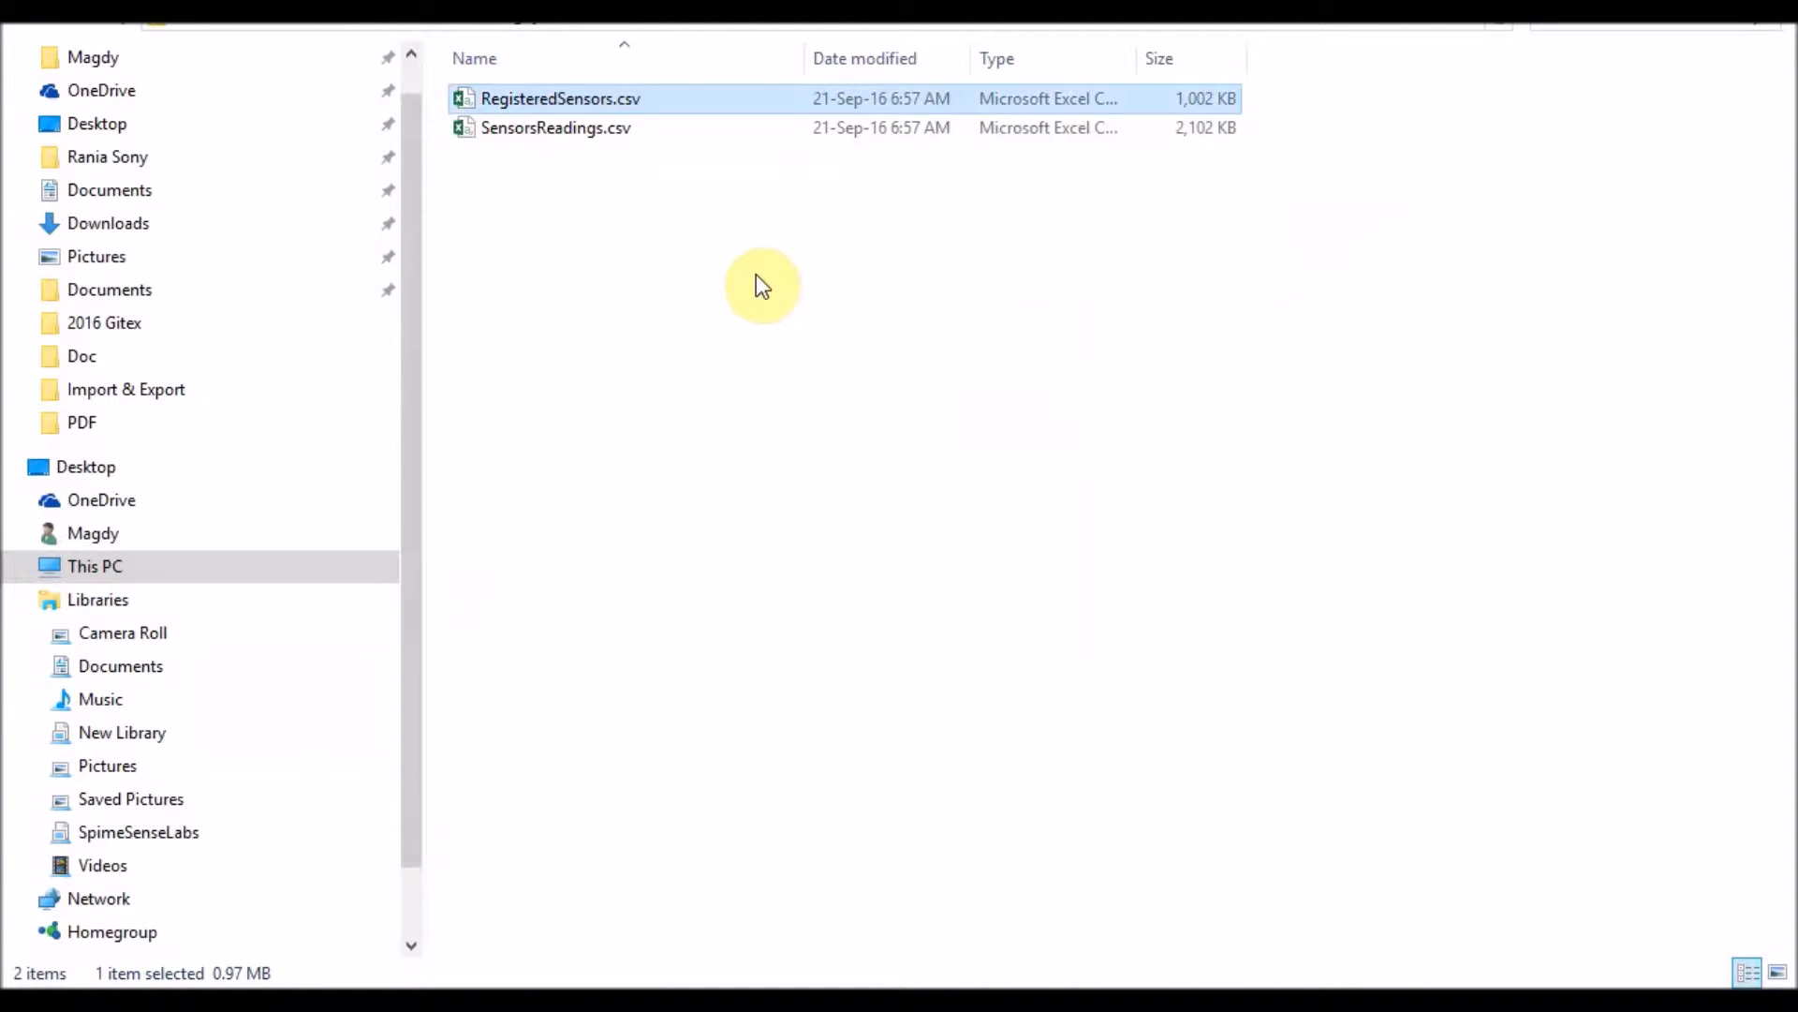
left_click(547, 133)
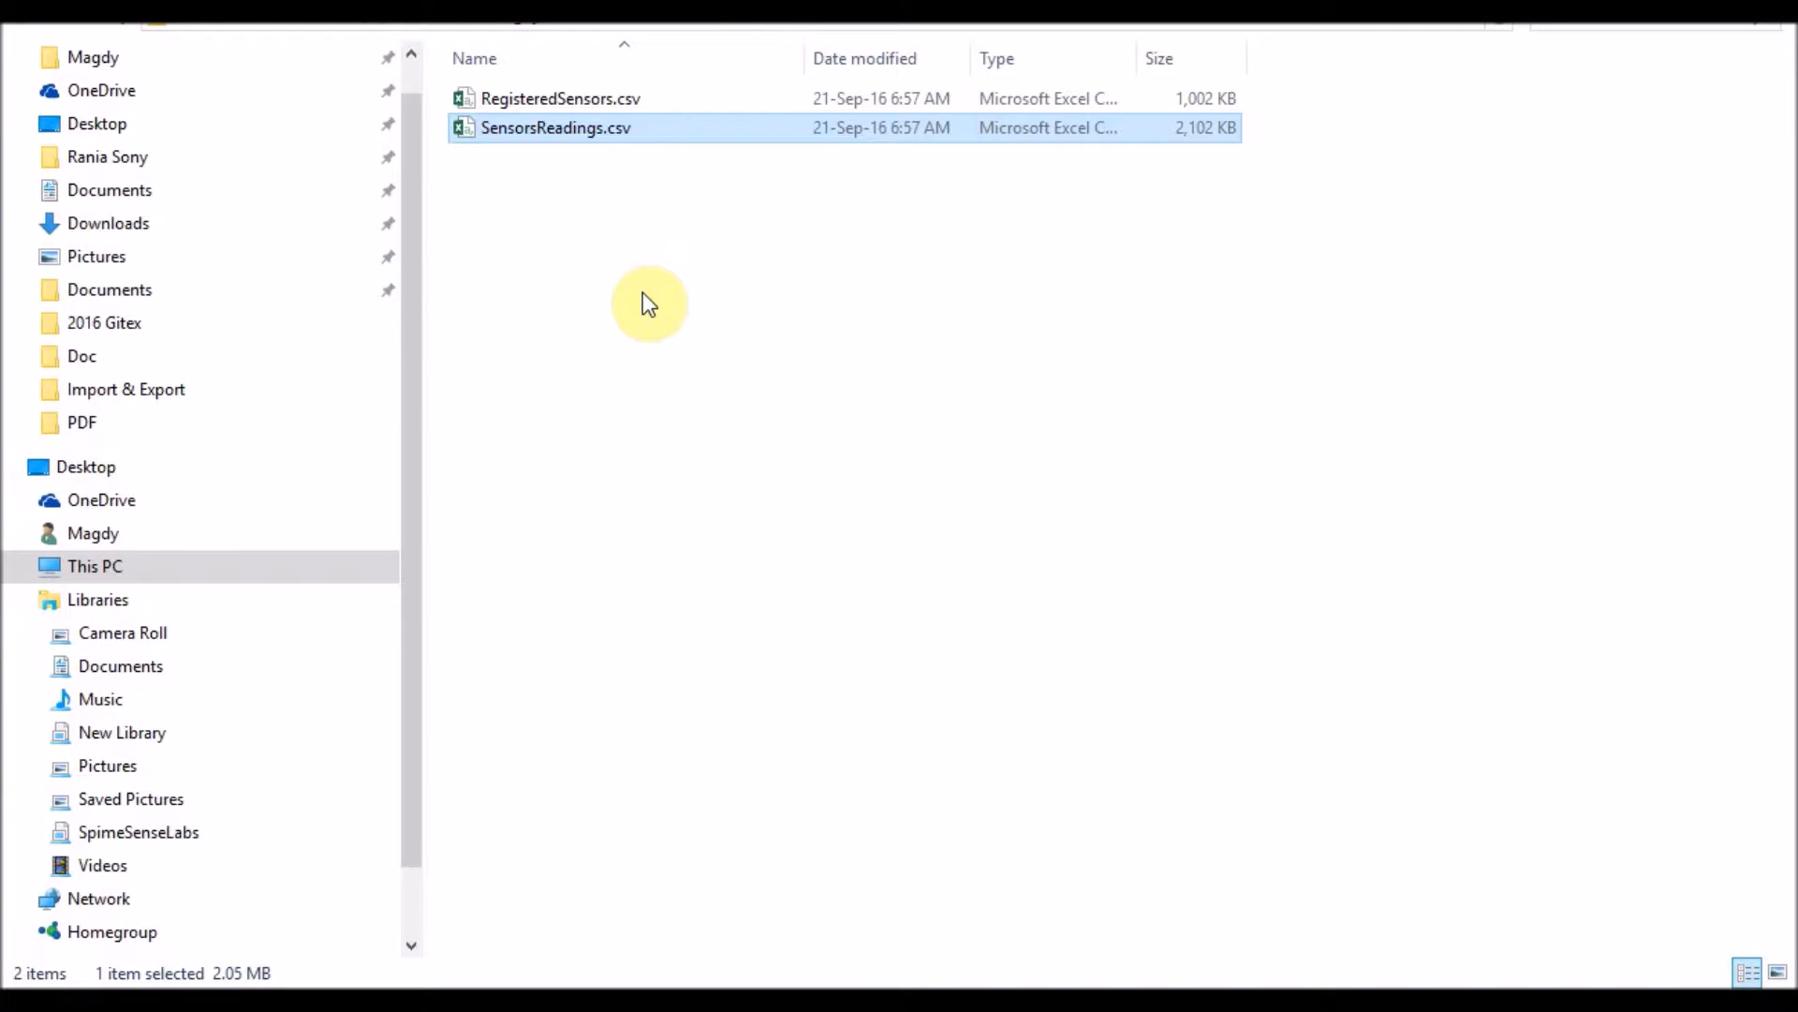
left_click(535, 104)
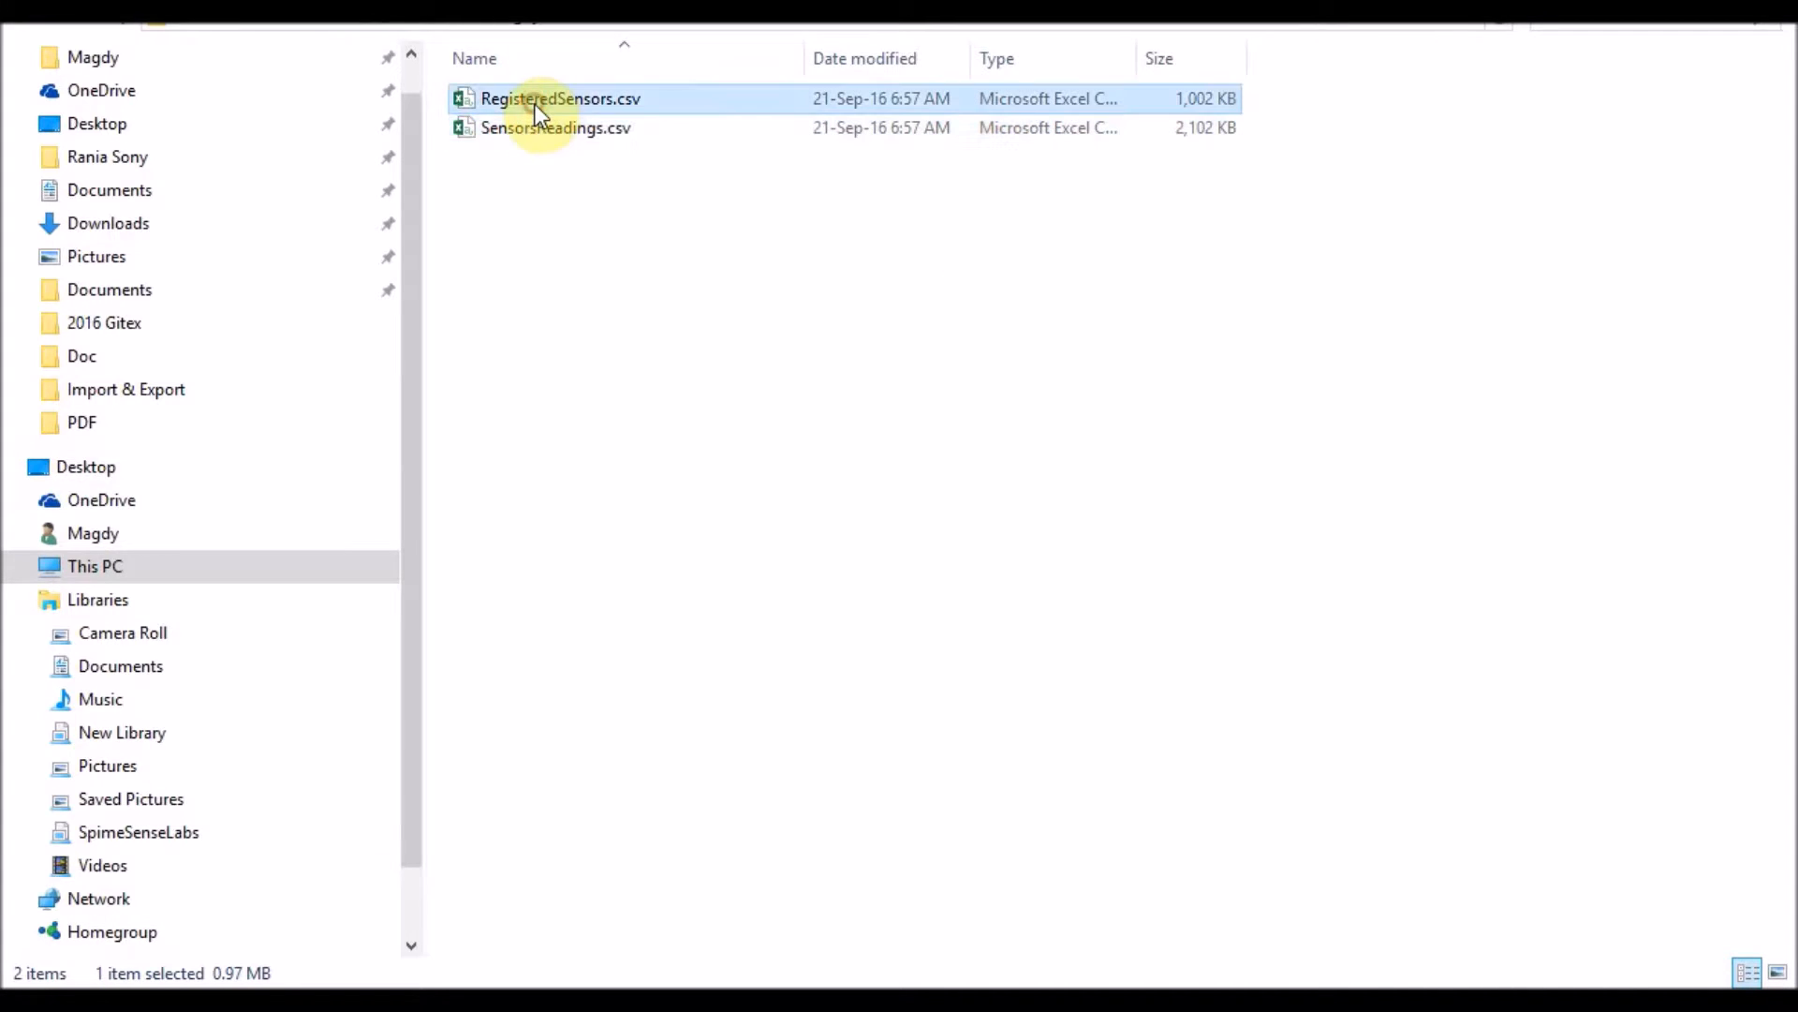
double_click(536, 104)
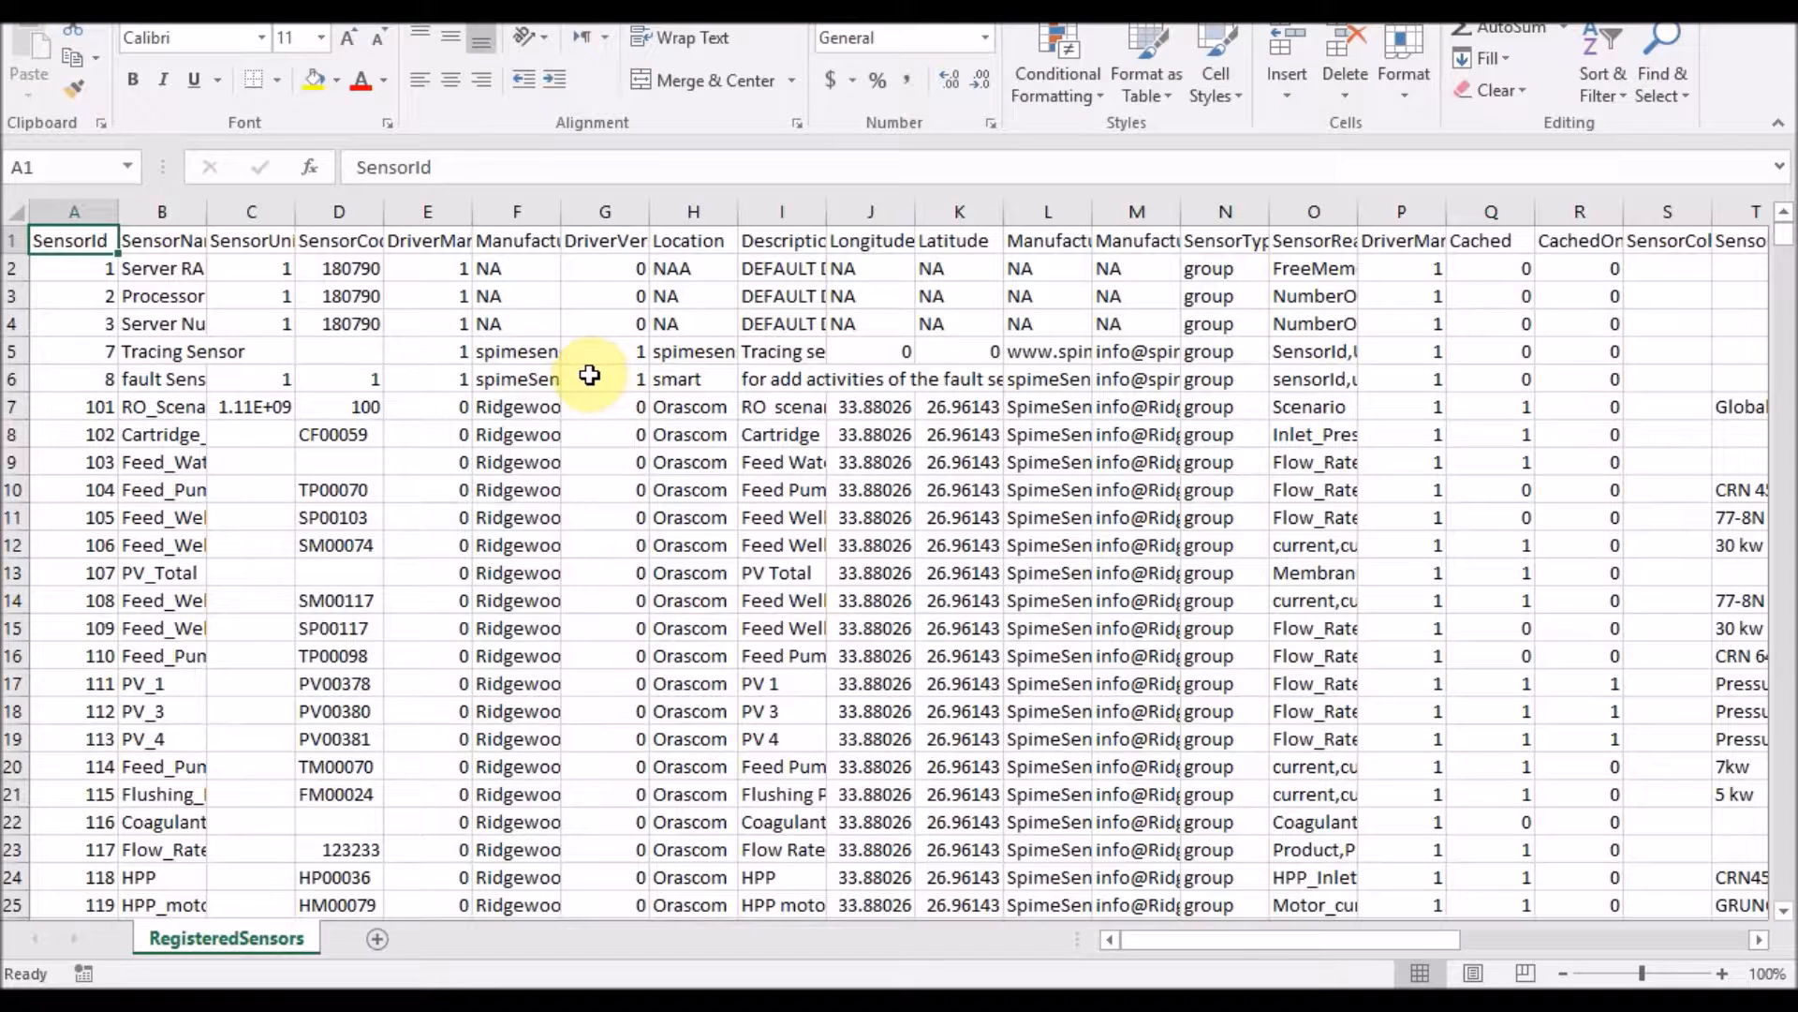
Step: Auto-fit the width of all columns in the RegisteredSensors sheet
left_click(162, 323)
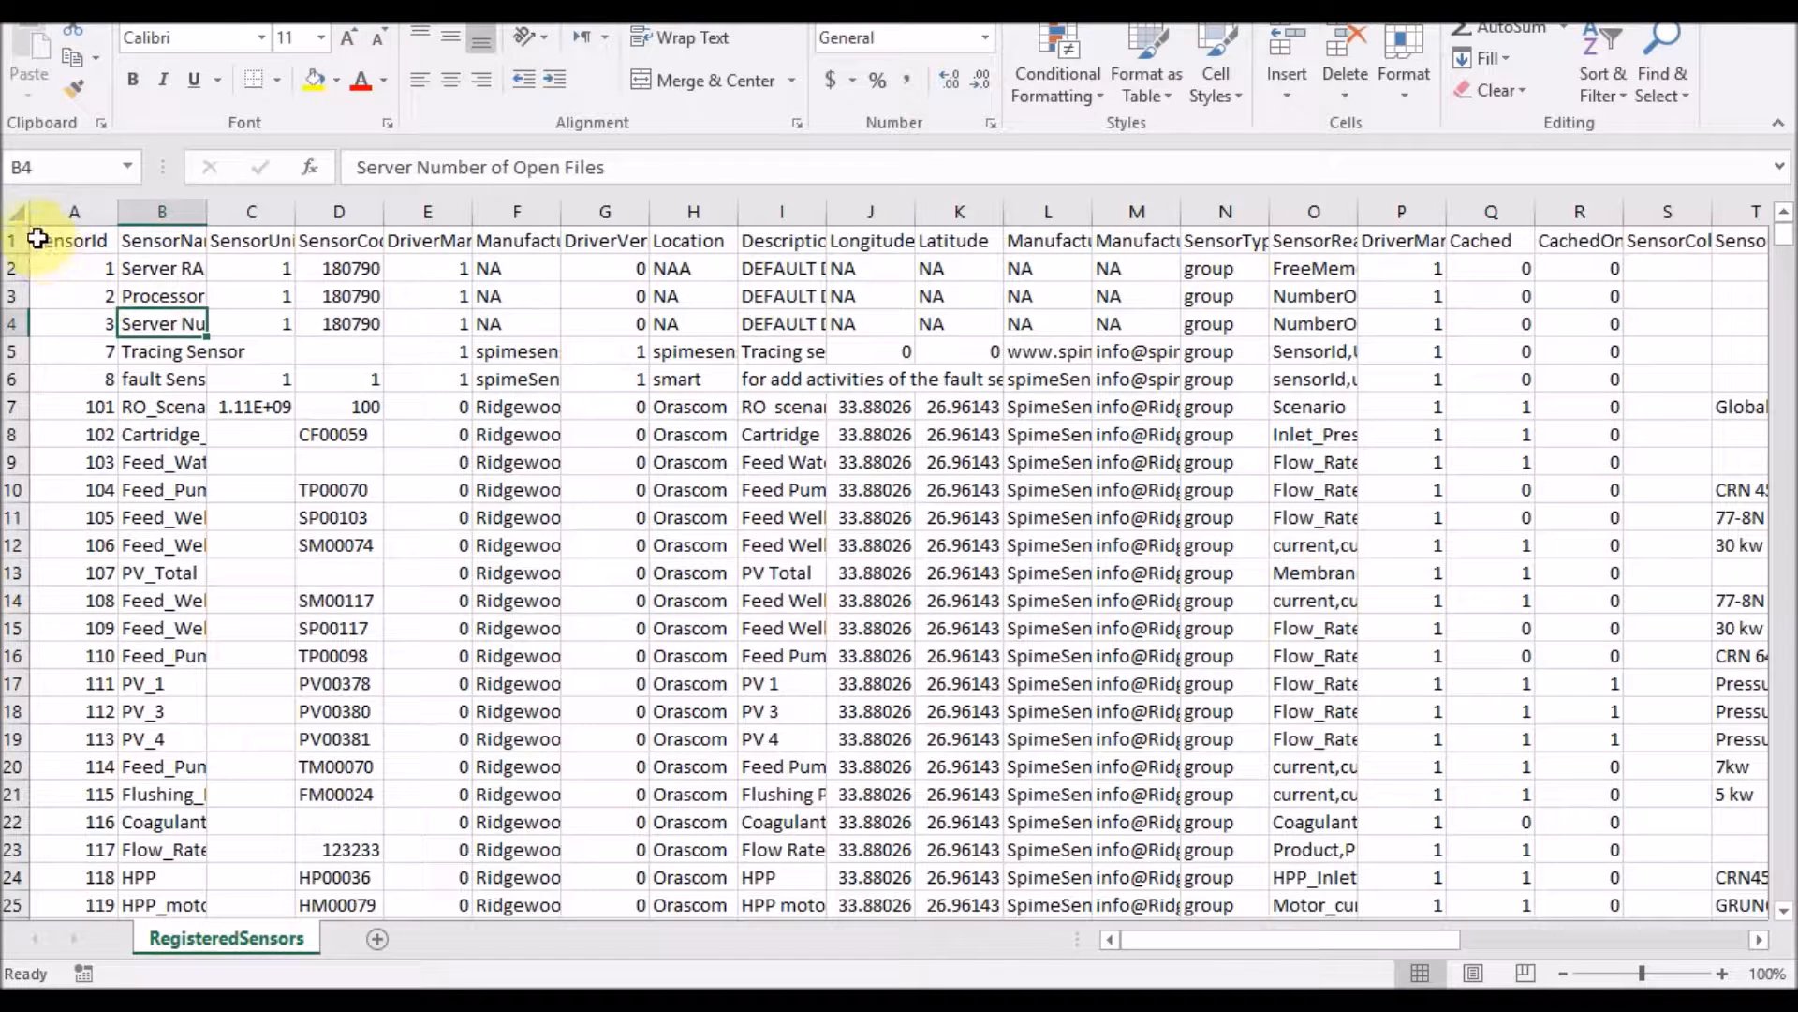
left_click(13, 215)
left_click(134, 346)
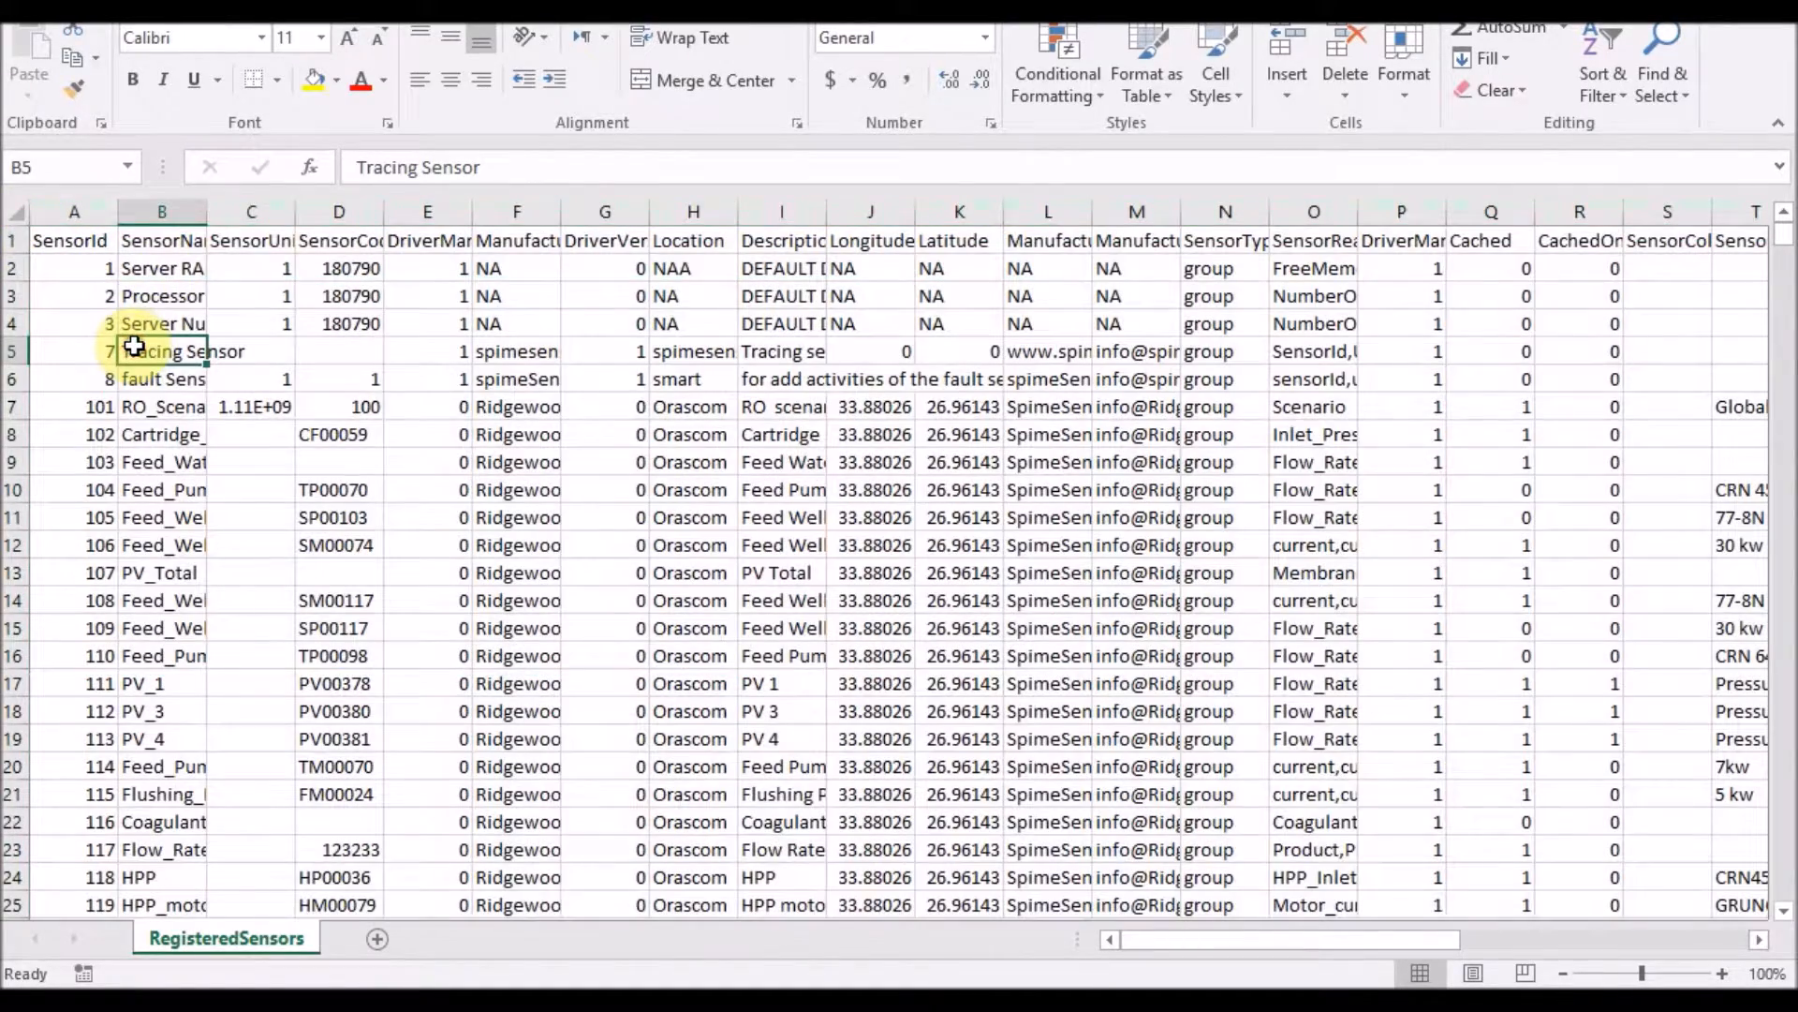
scroll(134, 347, "down", 1)
scroll(132, 341, "up", 1)
left_click(13, 240)
left_click(59, 243)
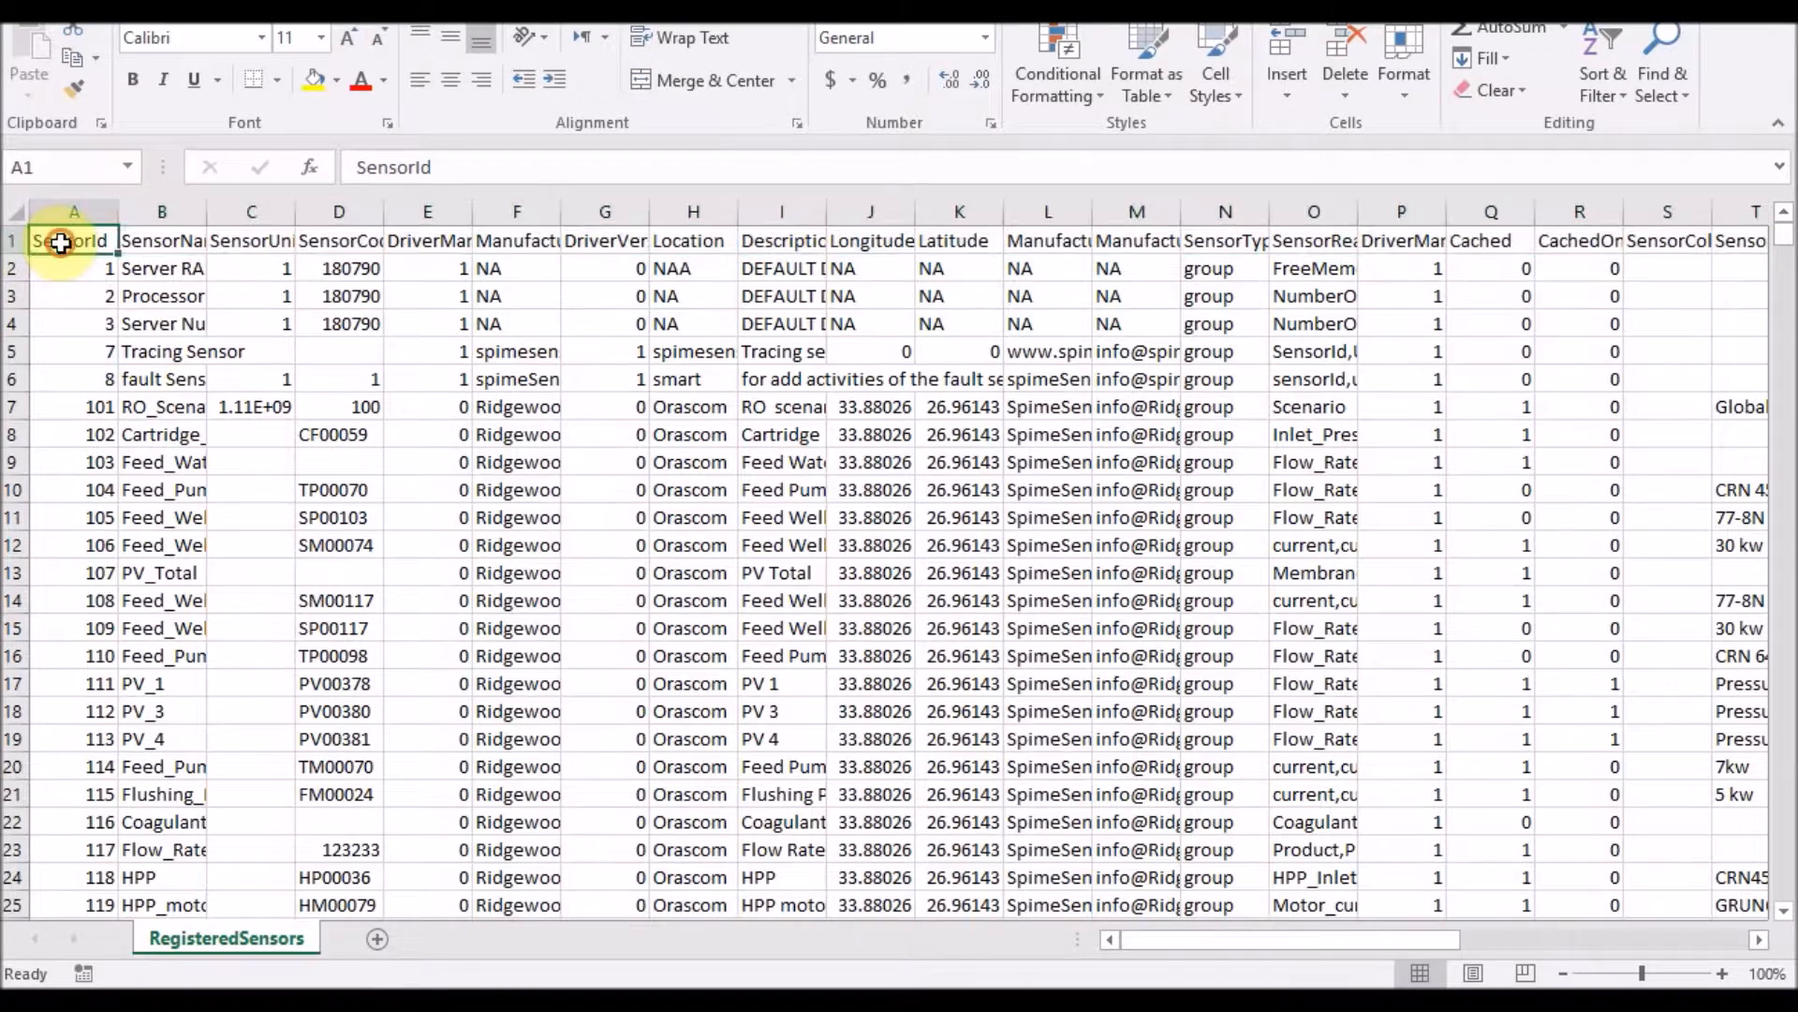
left_click(132, 246)
left_click(16, 216)
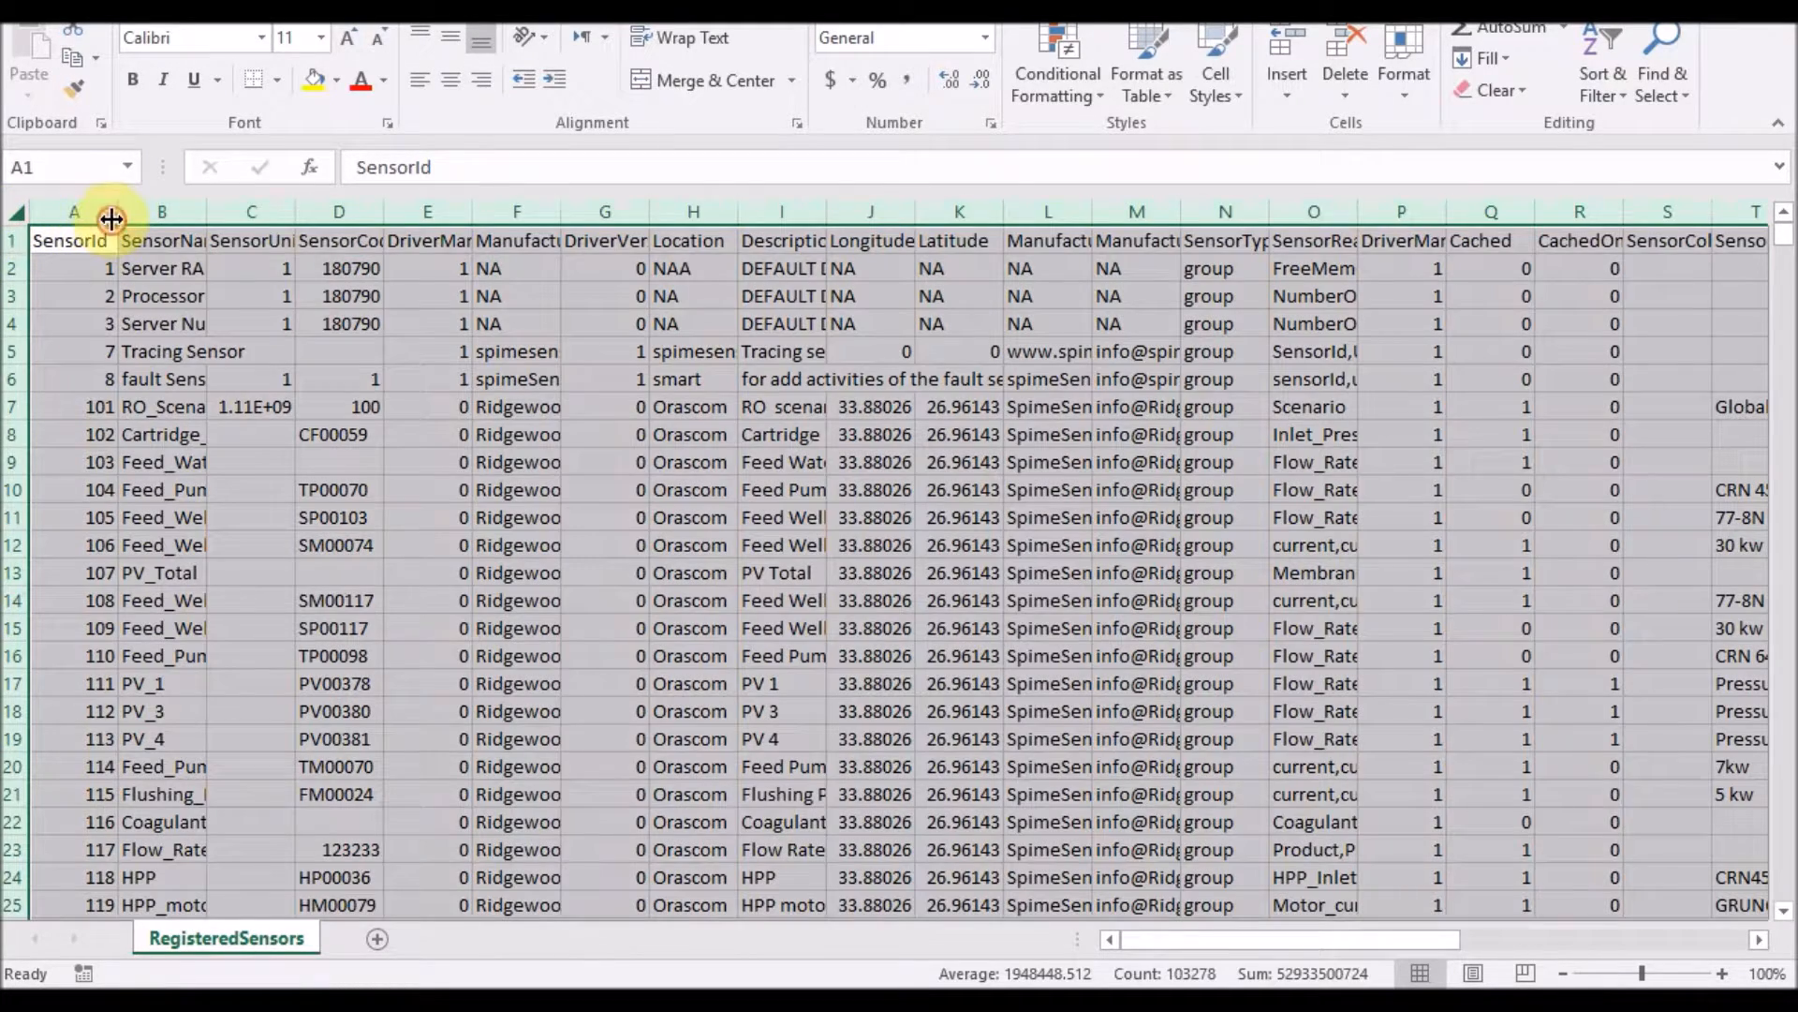
double_click(115, 212)
Step: Examine the header fields of the RegisteredSensors sheet from SensorId through Latitude, returning to the SensorId column
left_click(84, 239)
left_click(189, 240)
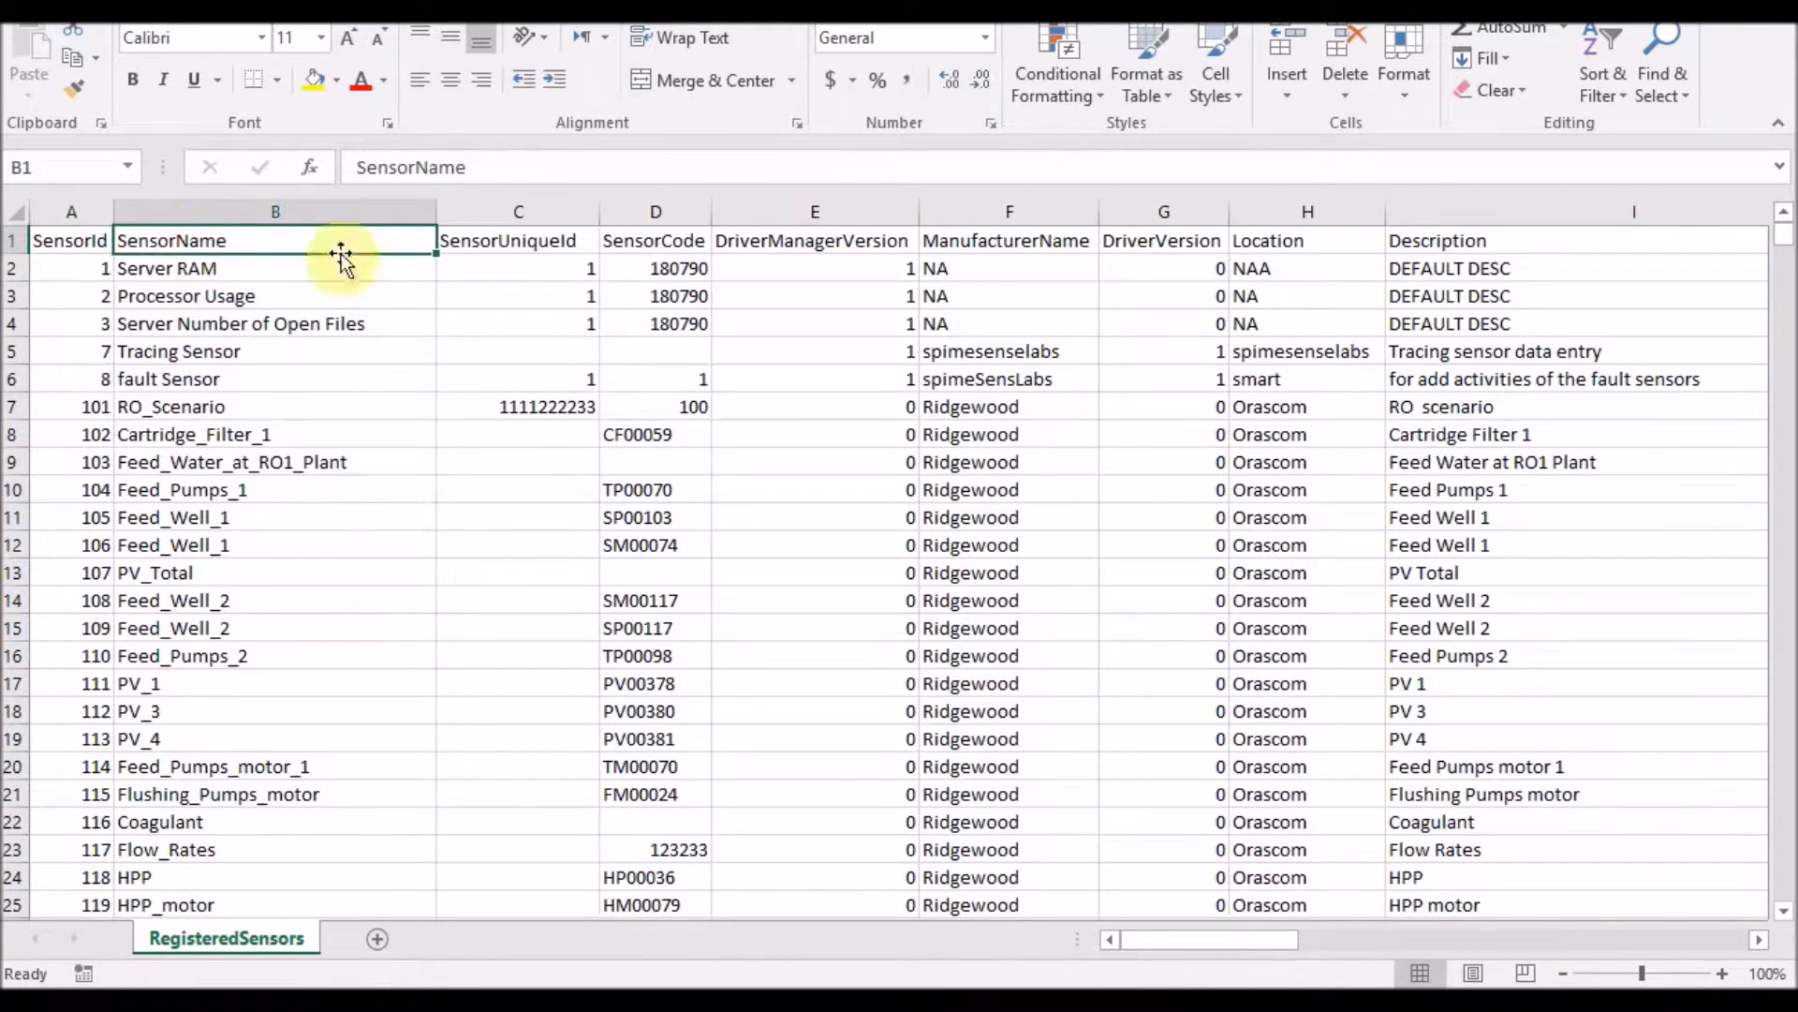
left_click(468, 244)
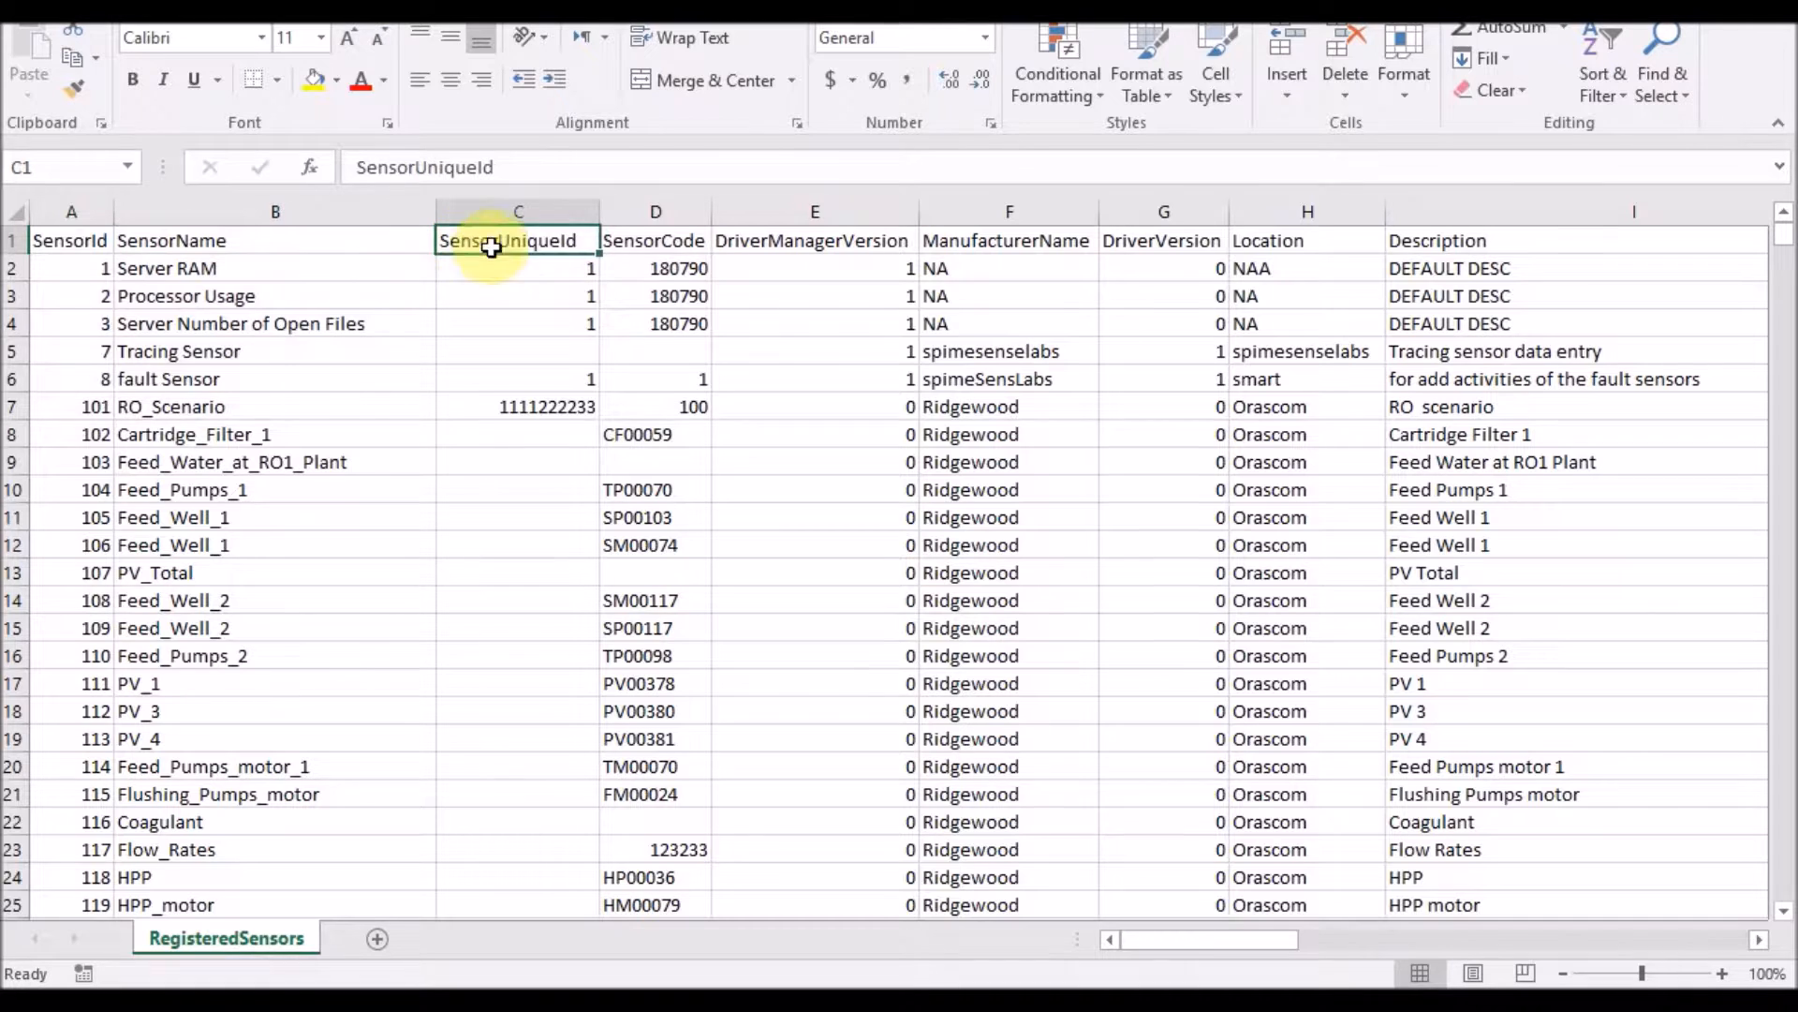
left_click(190, 241)
left_click(515, 243)
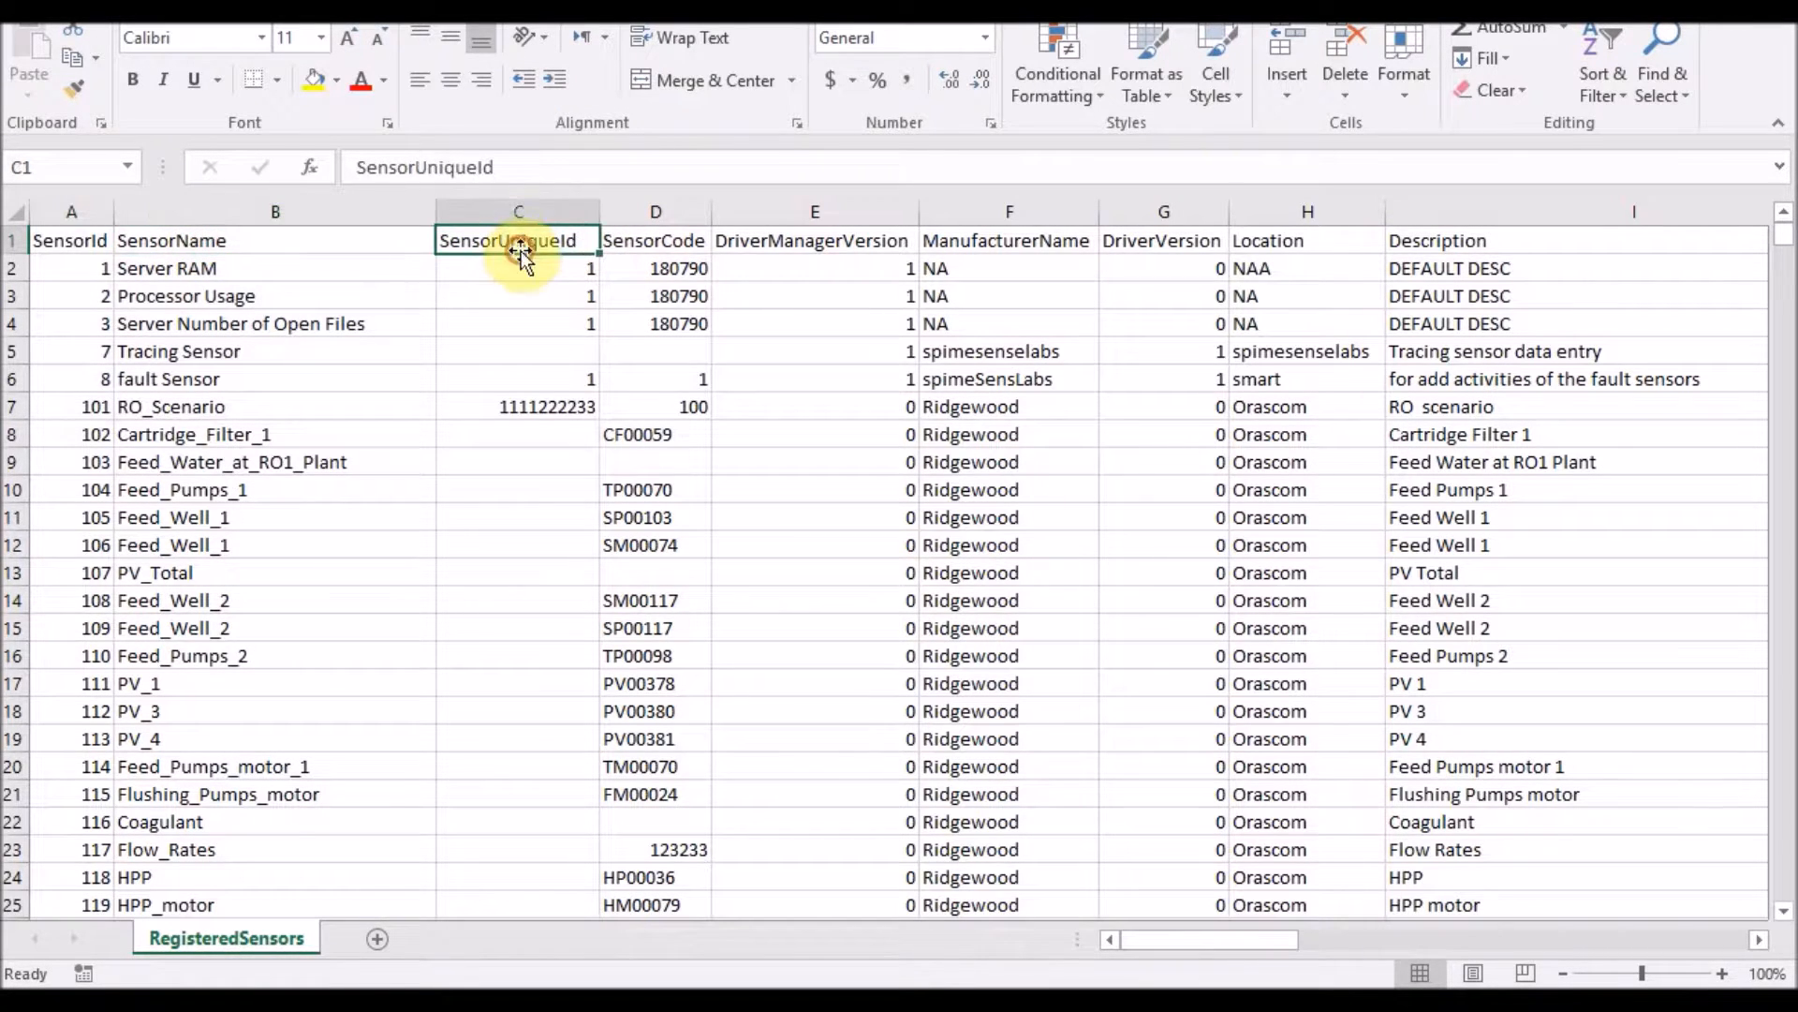
left_click(806, 245)
left_click(983, 242)
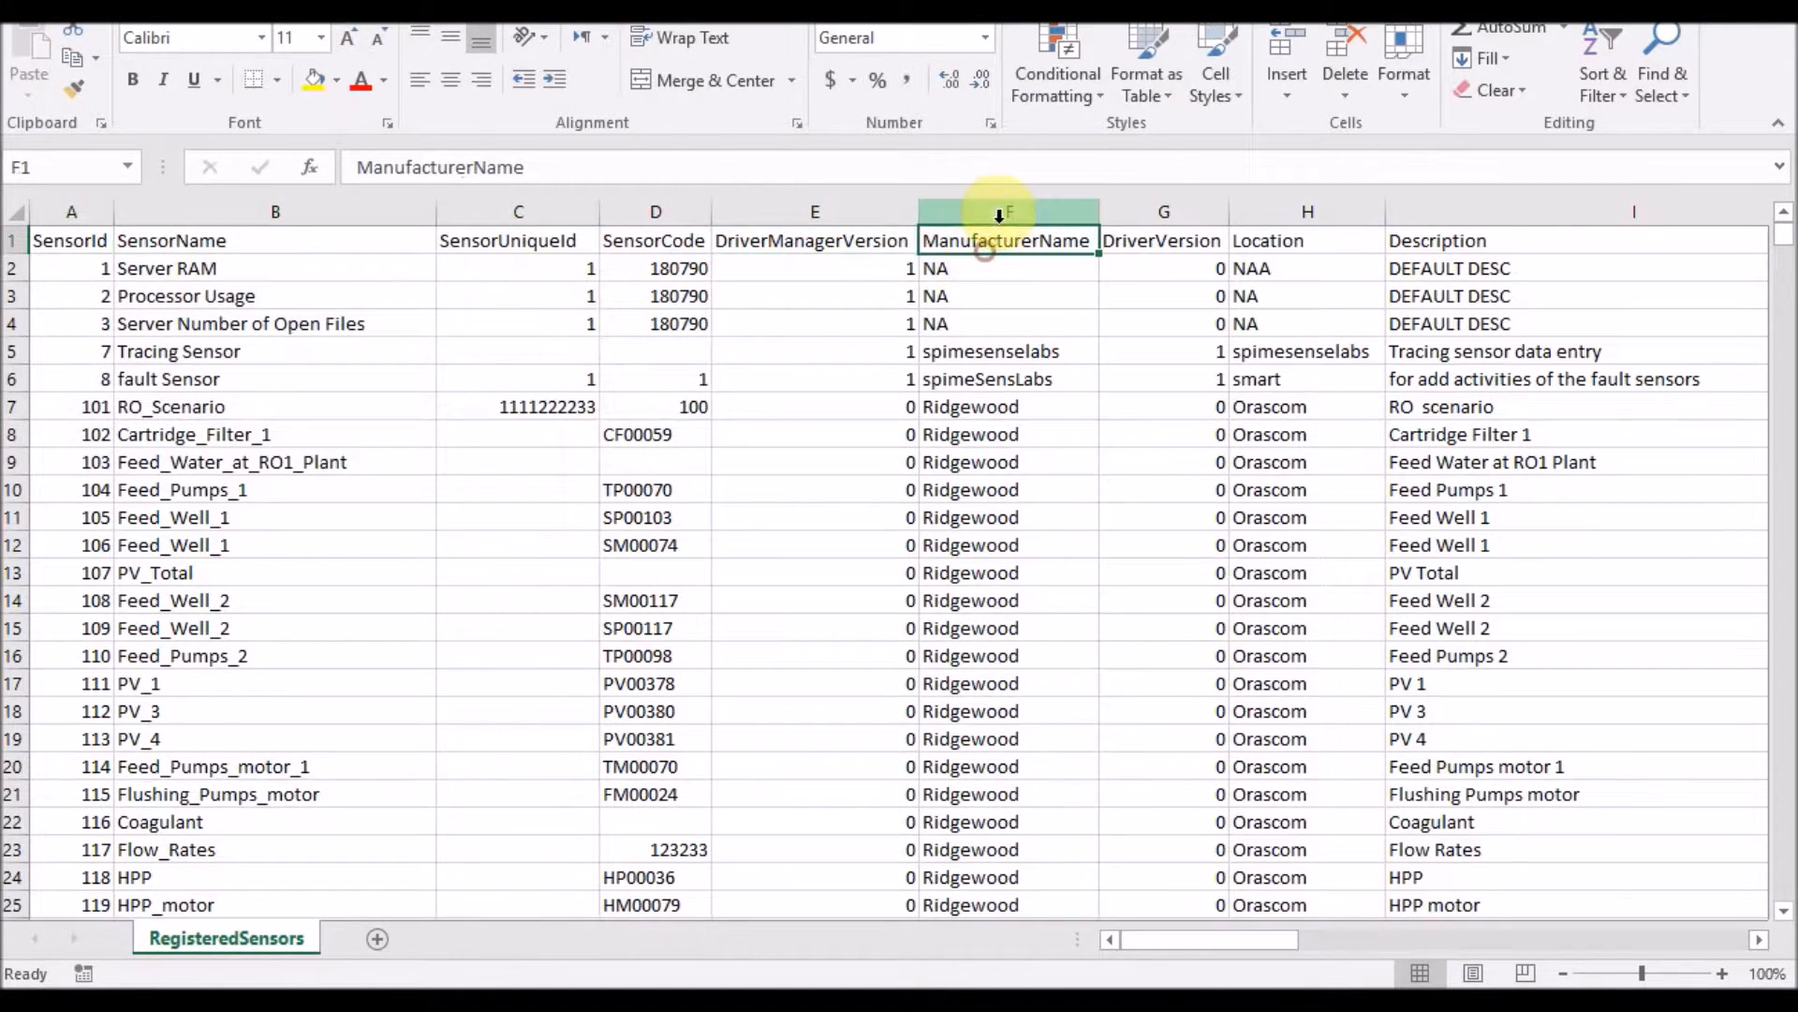
key("Right")
key("Right")
key("Right")
key("Right")
key("Right")
key("Right")
key("Left")
key("Left")
key("Left")
key("Left")
key("Left")
key("Left")
key("Left")
key("Left")
key("Left")
key("Left")
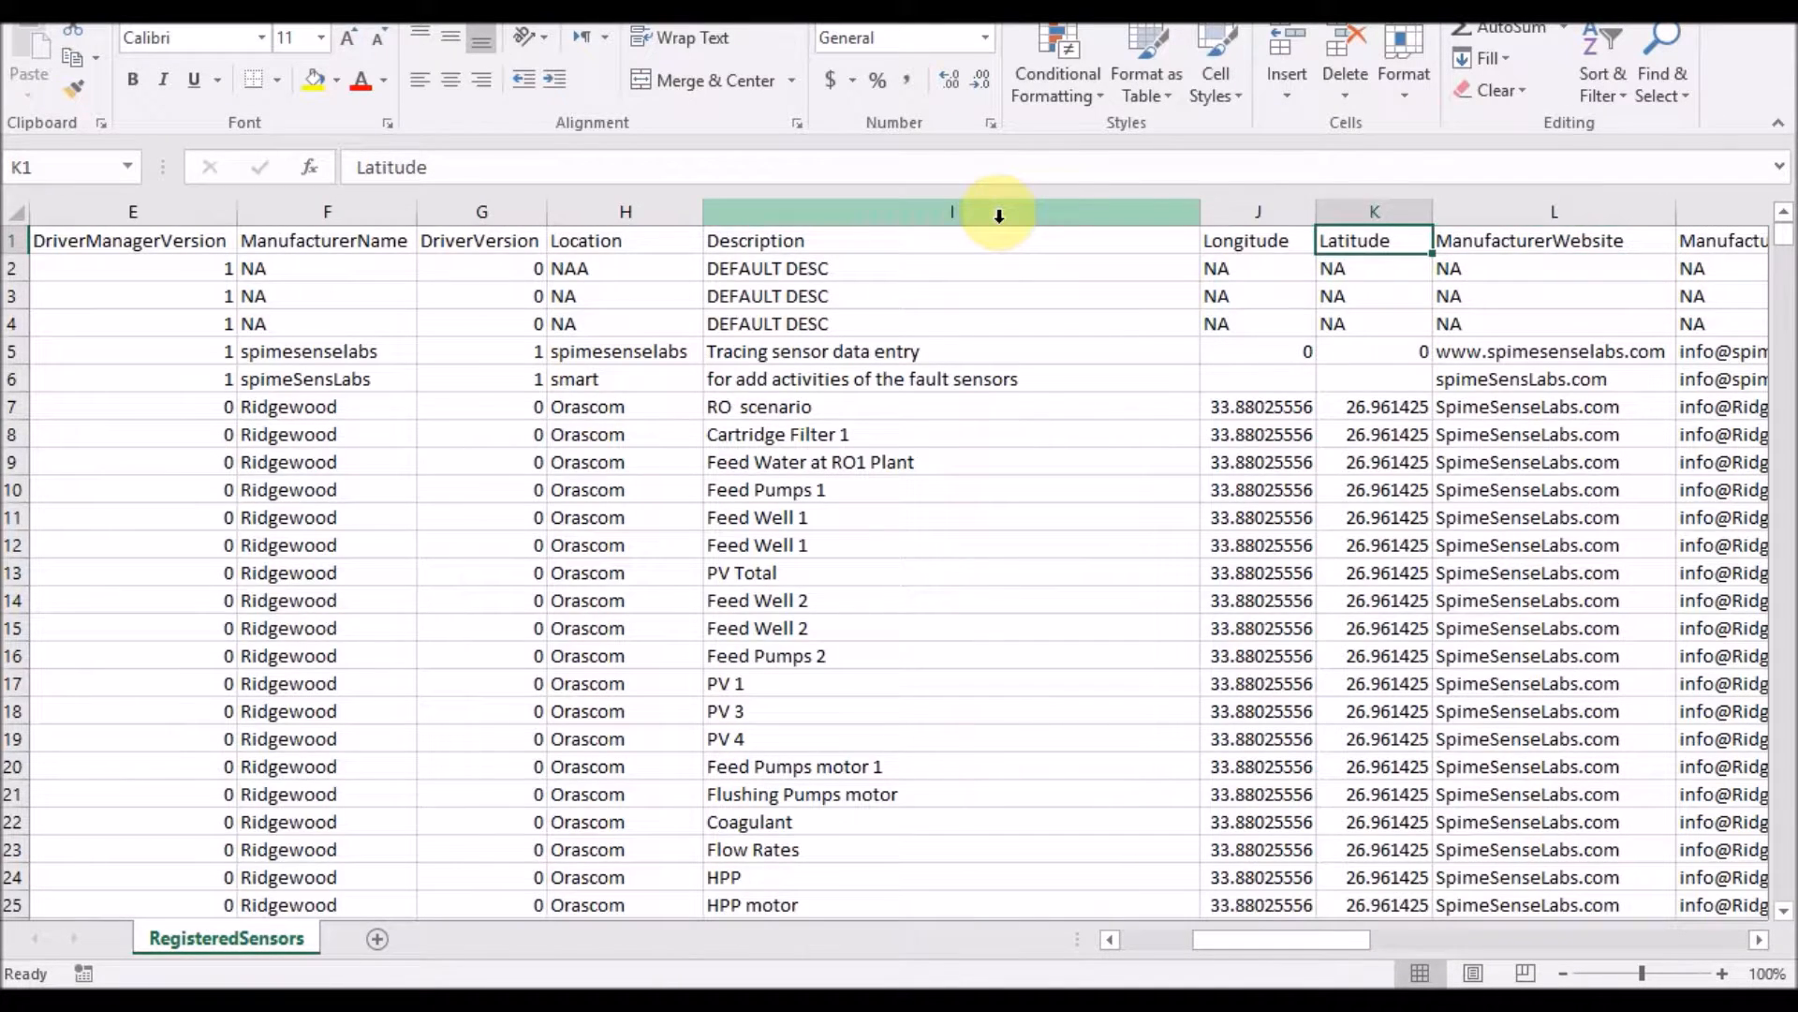
key("Left")
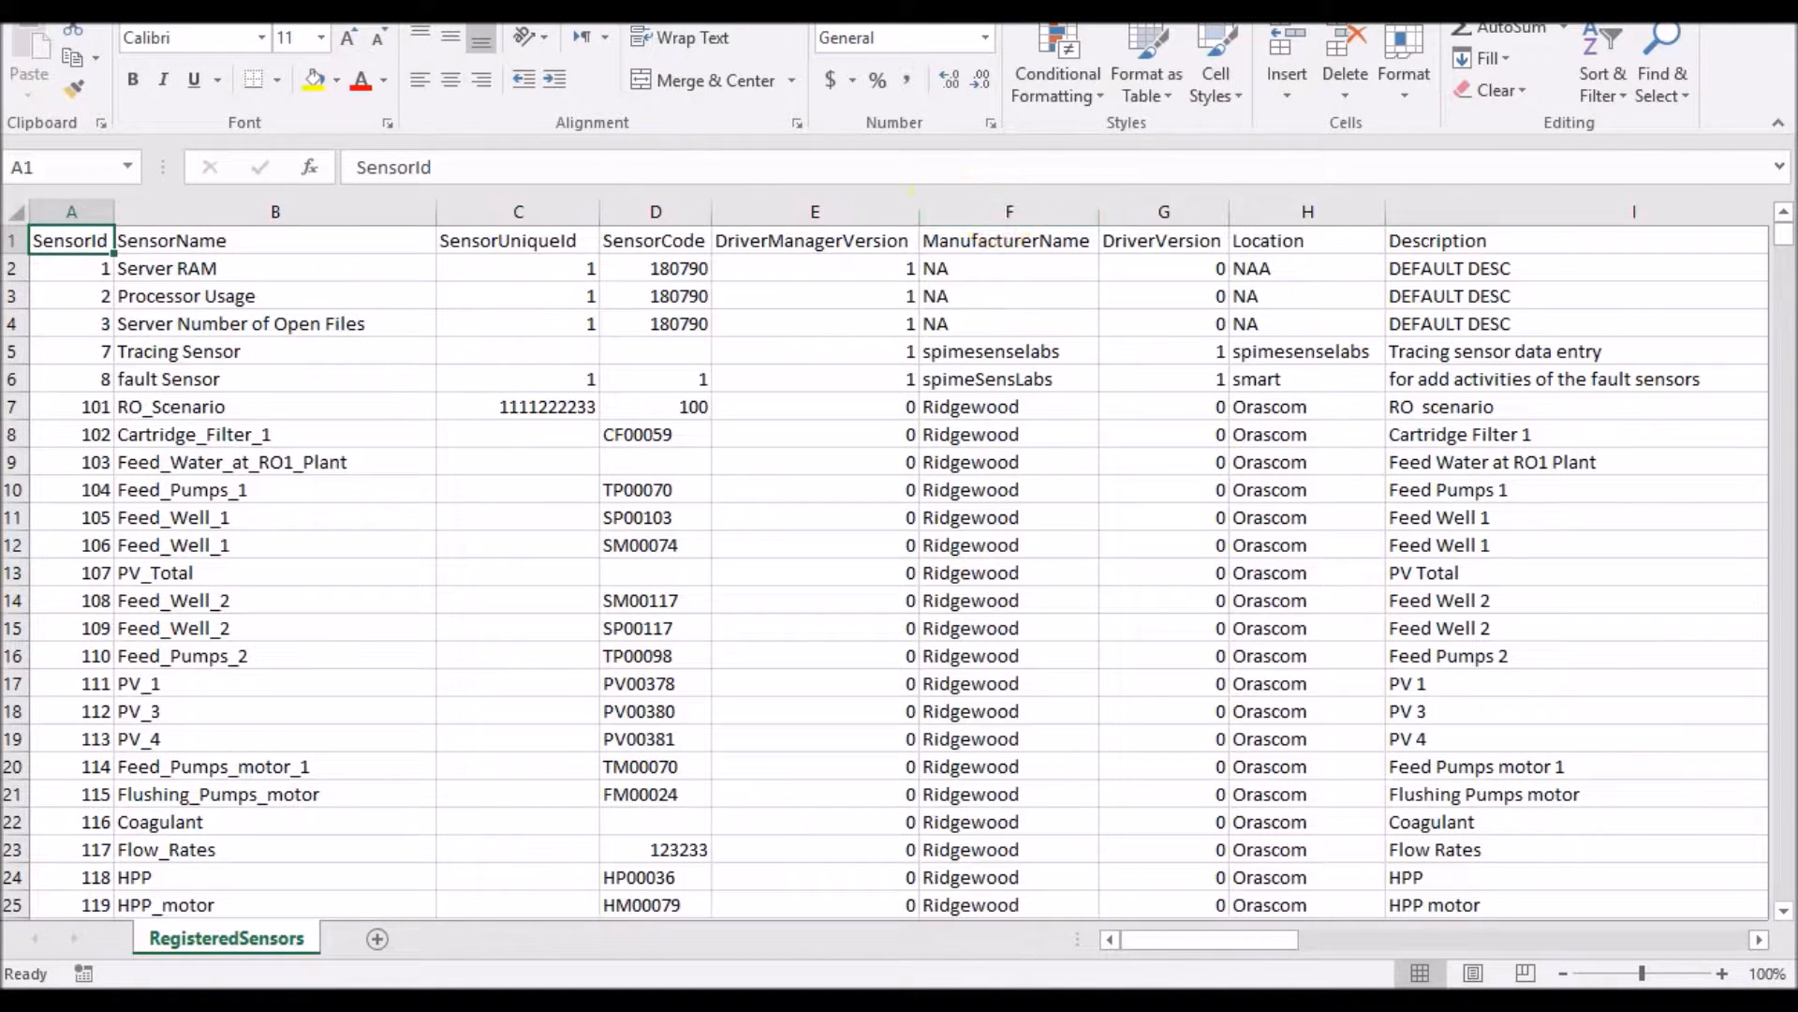
left_click(60, 214)
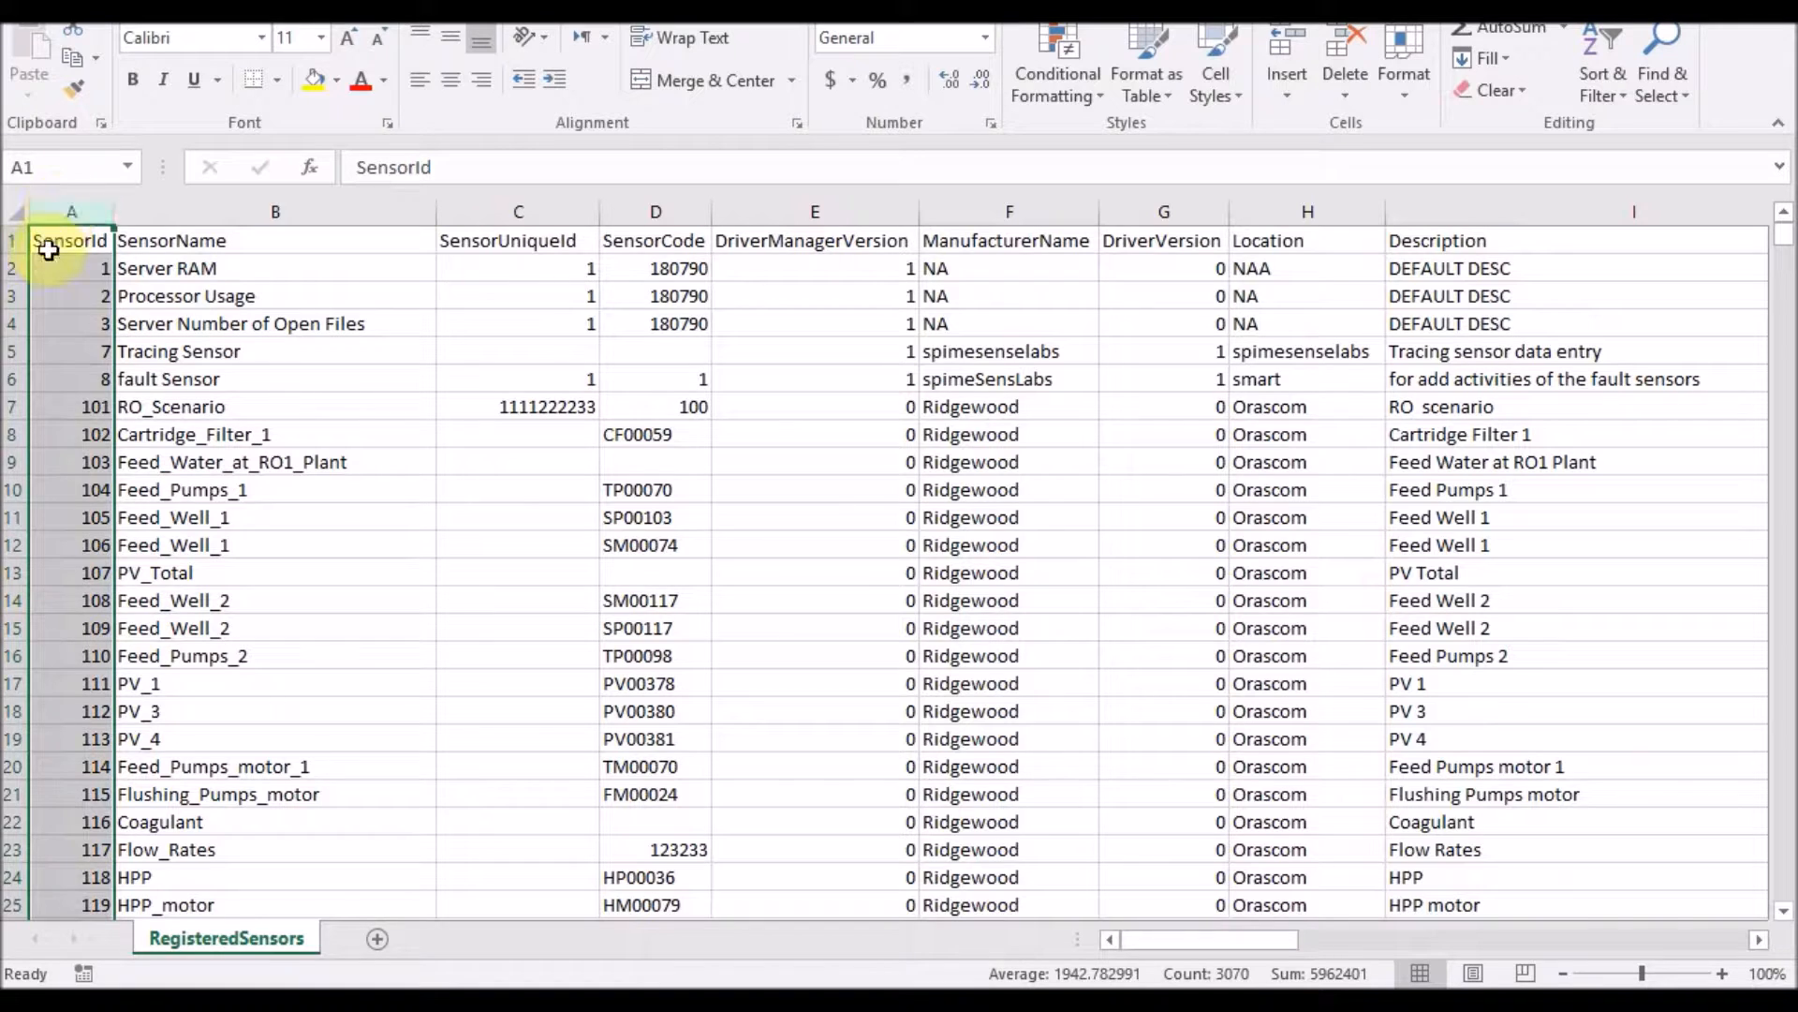
Step: Open SensorsReadings.csv from the MotSensors folder and select its id column
left_click(2, 161)
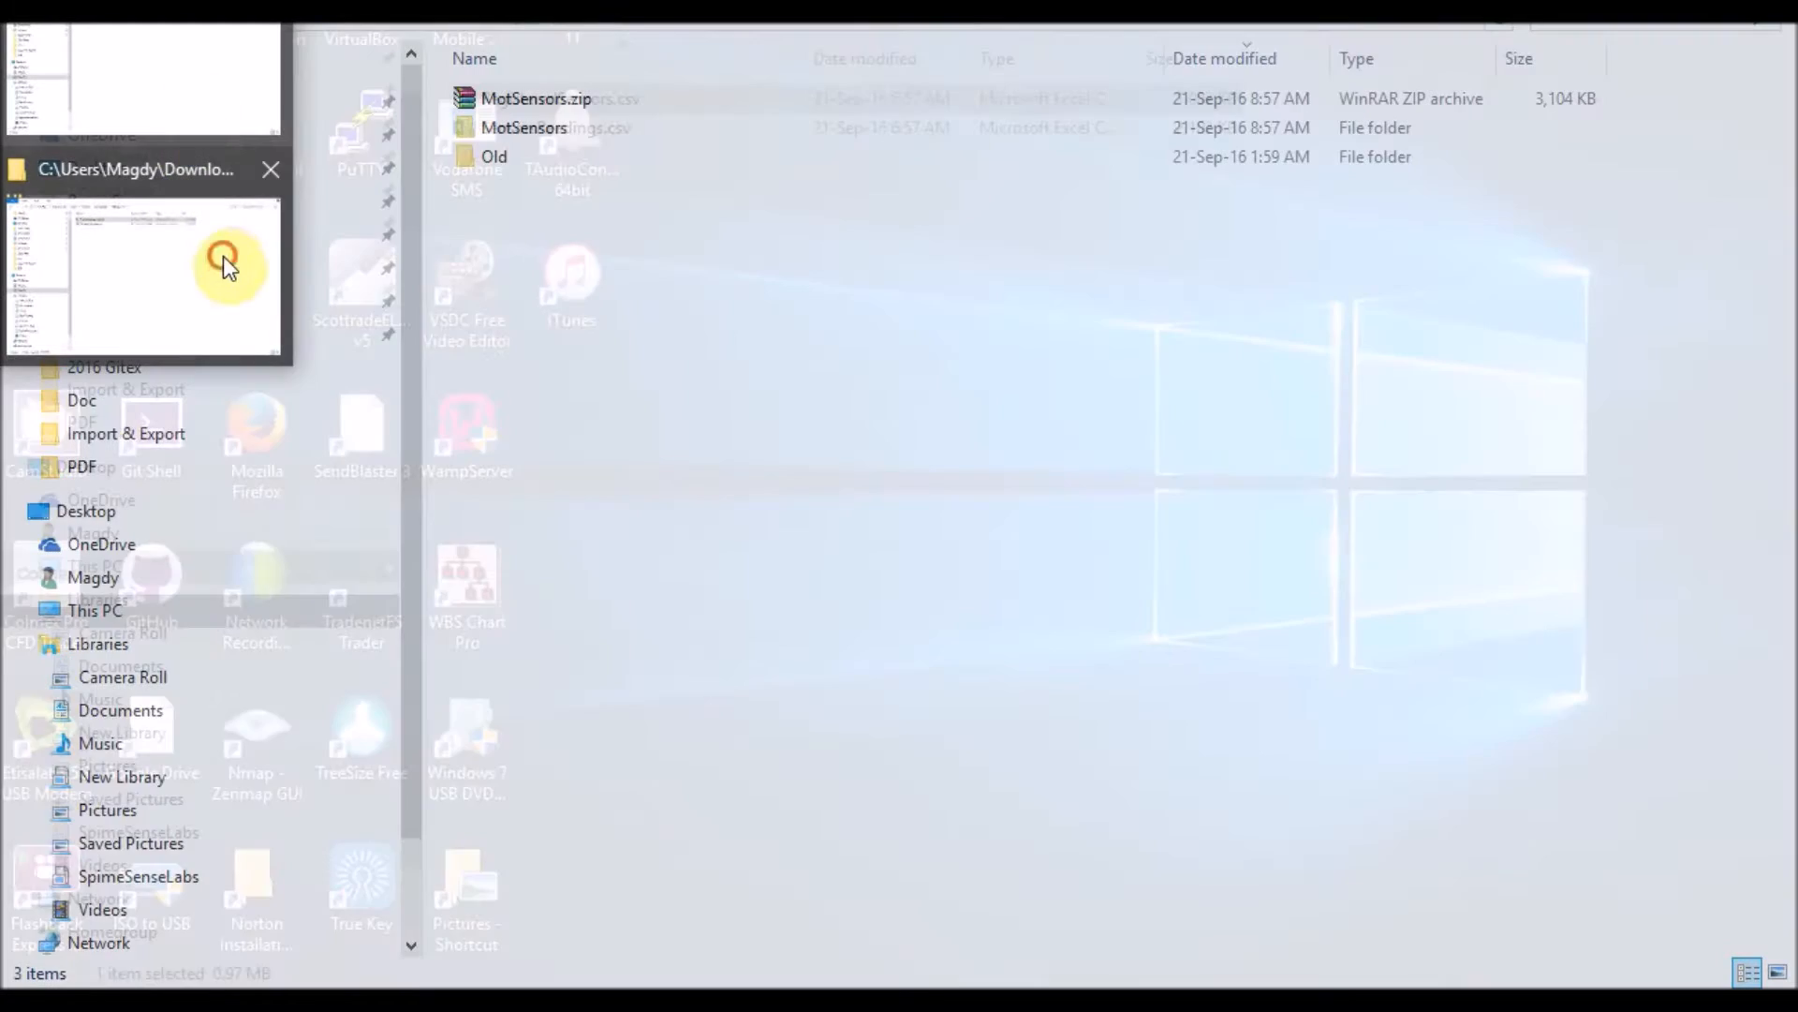
left_click(222, 256)
double_click(522, 138)
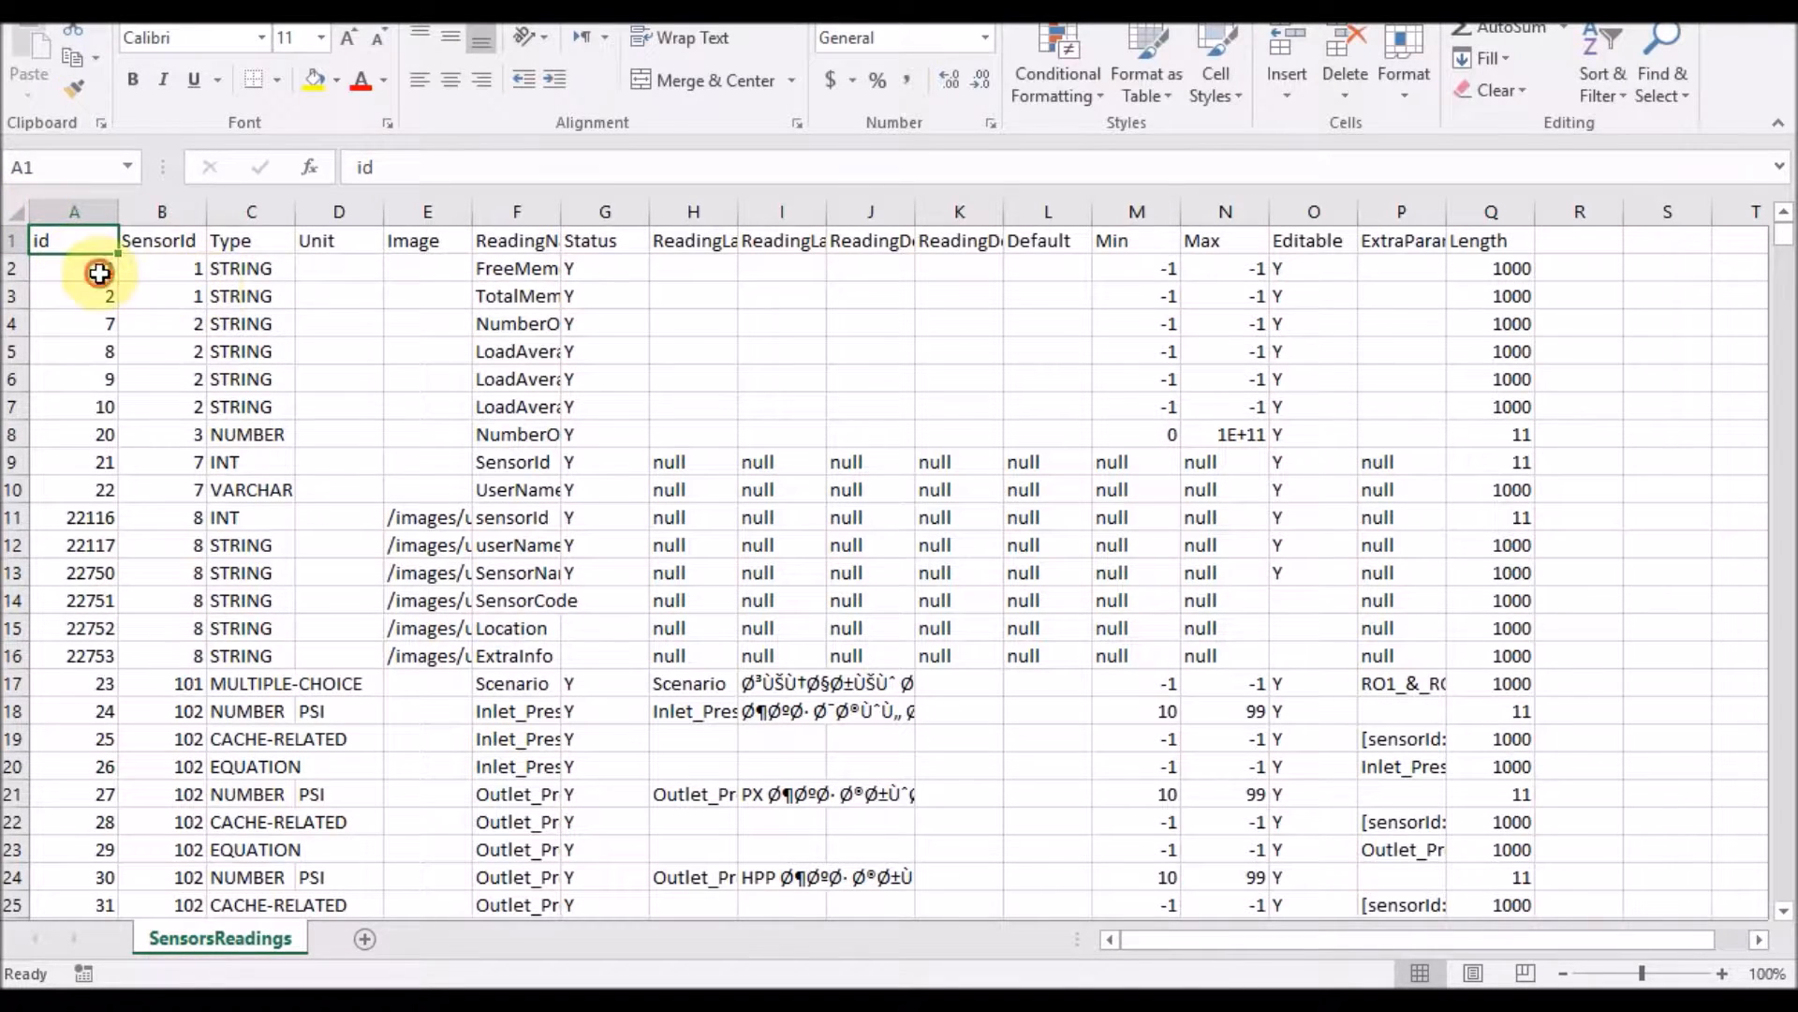
left_click(74, 213)
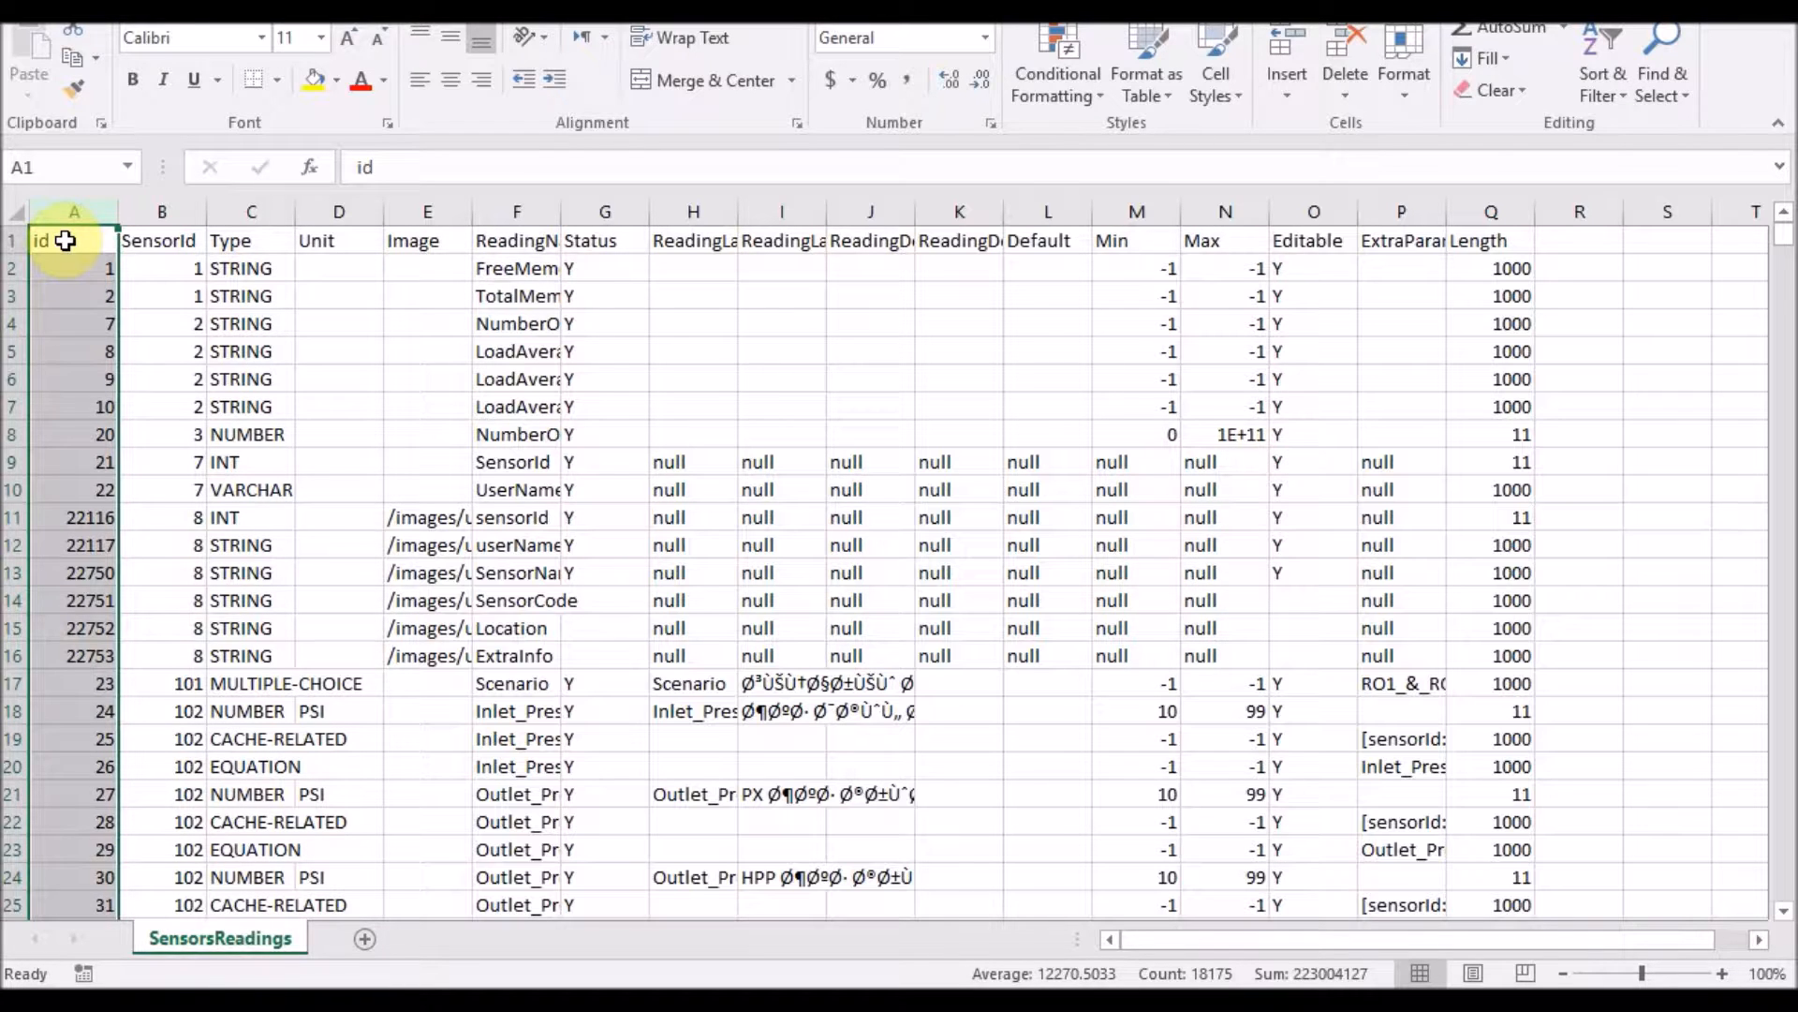
Step: Switch back to the Sensor Management Interface and filter the sensors list by "spimesenselabs", reviewing the matching entries
key("alt+Tab")
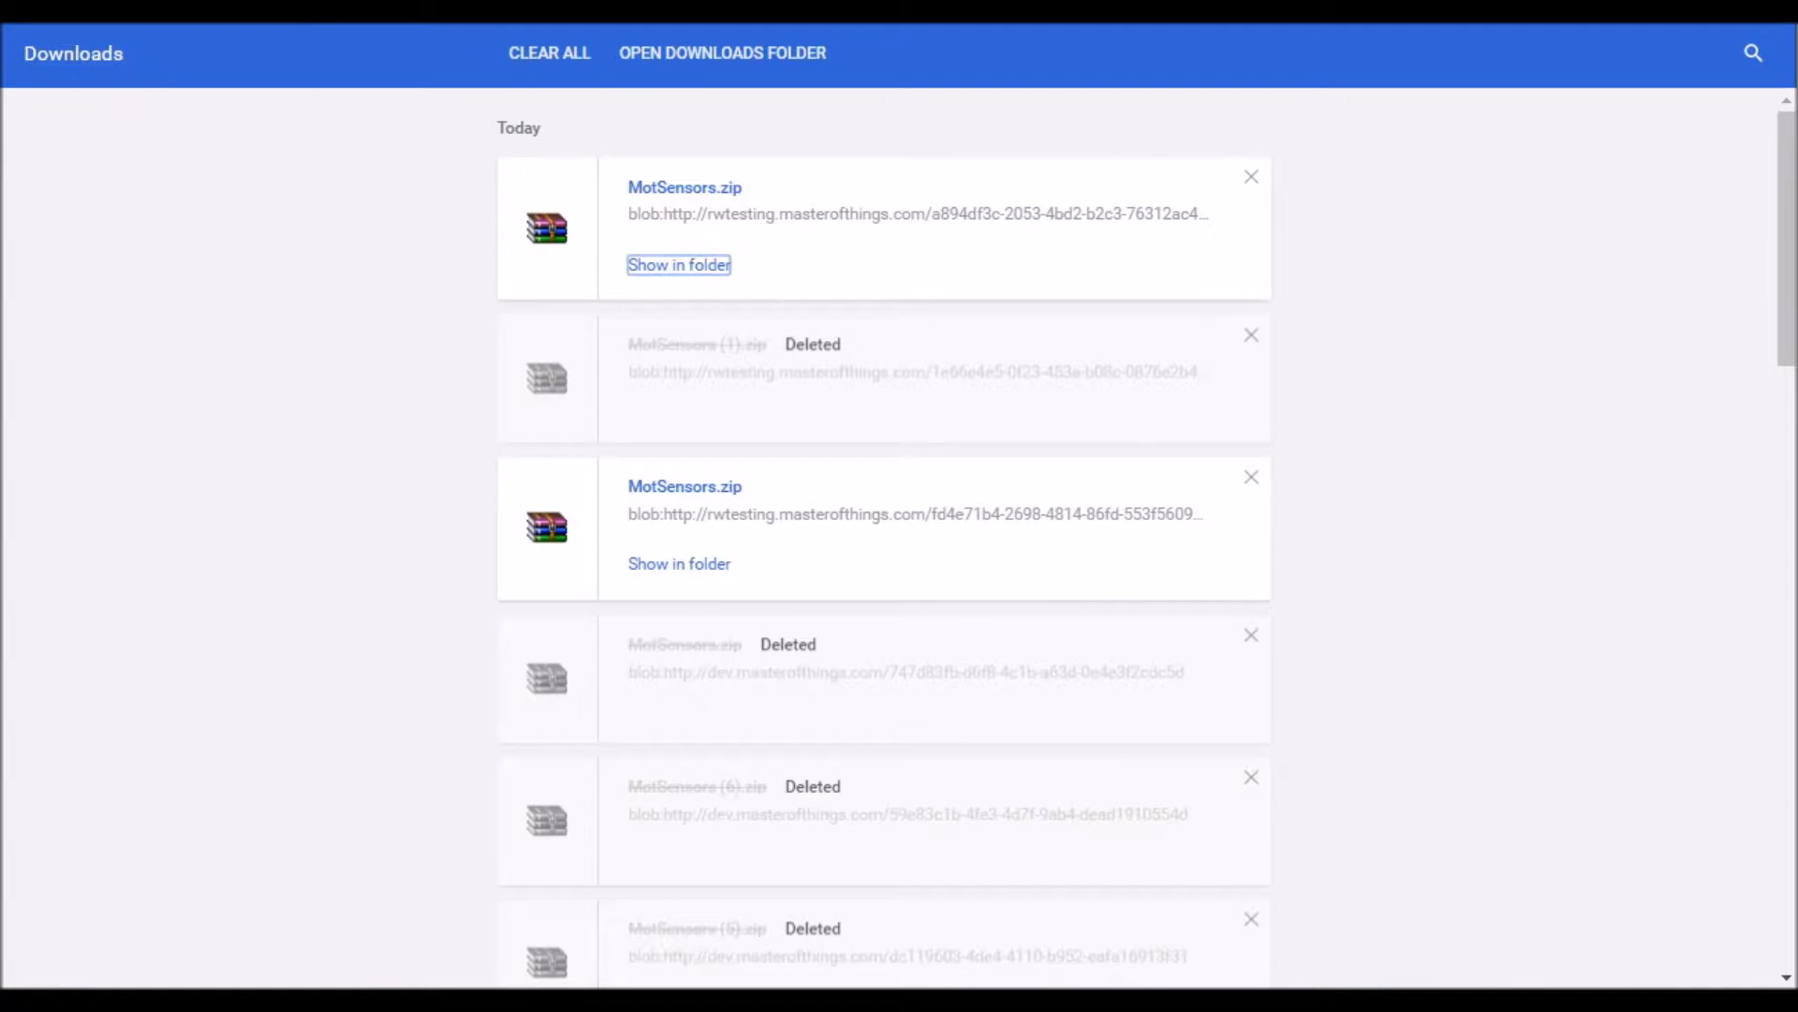
left_click(562, 25)
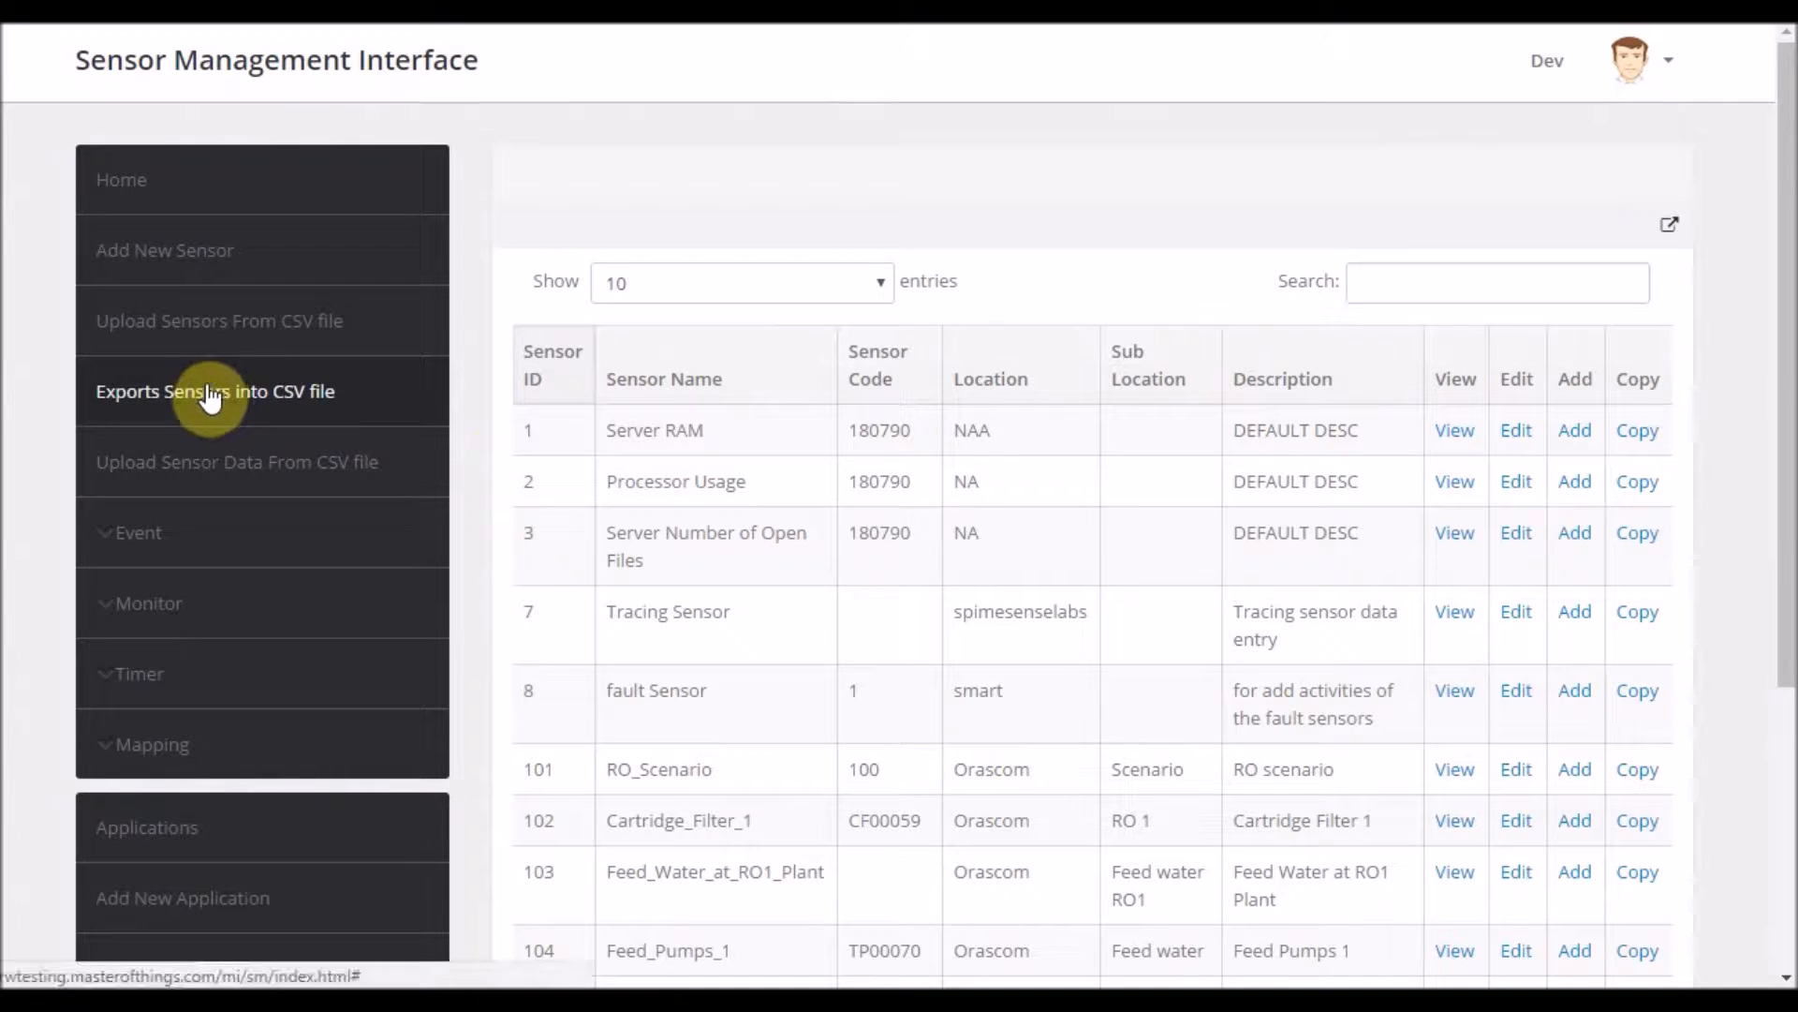
left_click(1381, 279)
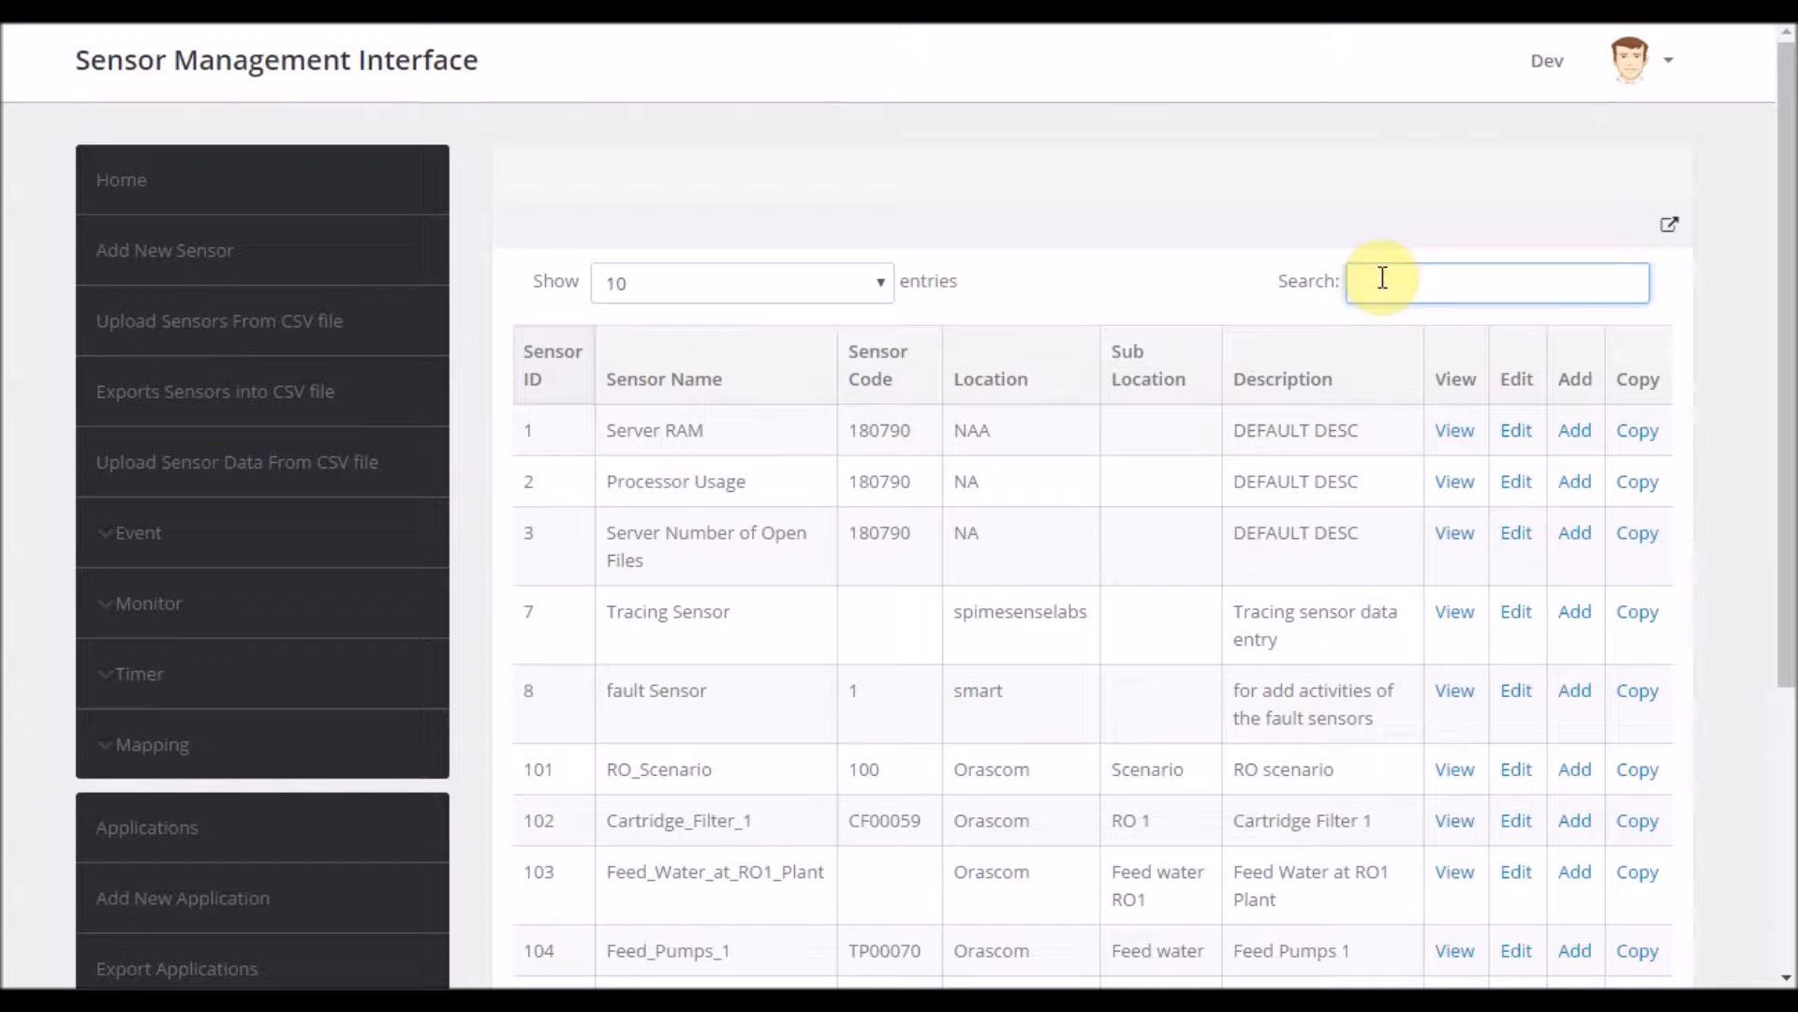
scroll(1381, 281, "down", 3)
scroll(1381, 281, "up", 3)
type("sp")
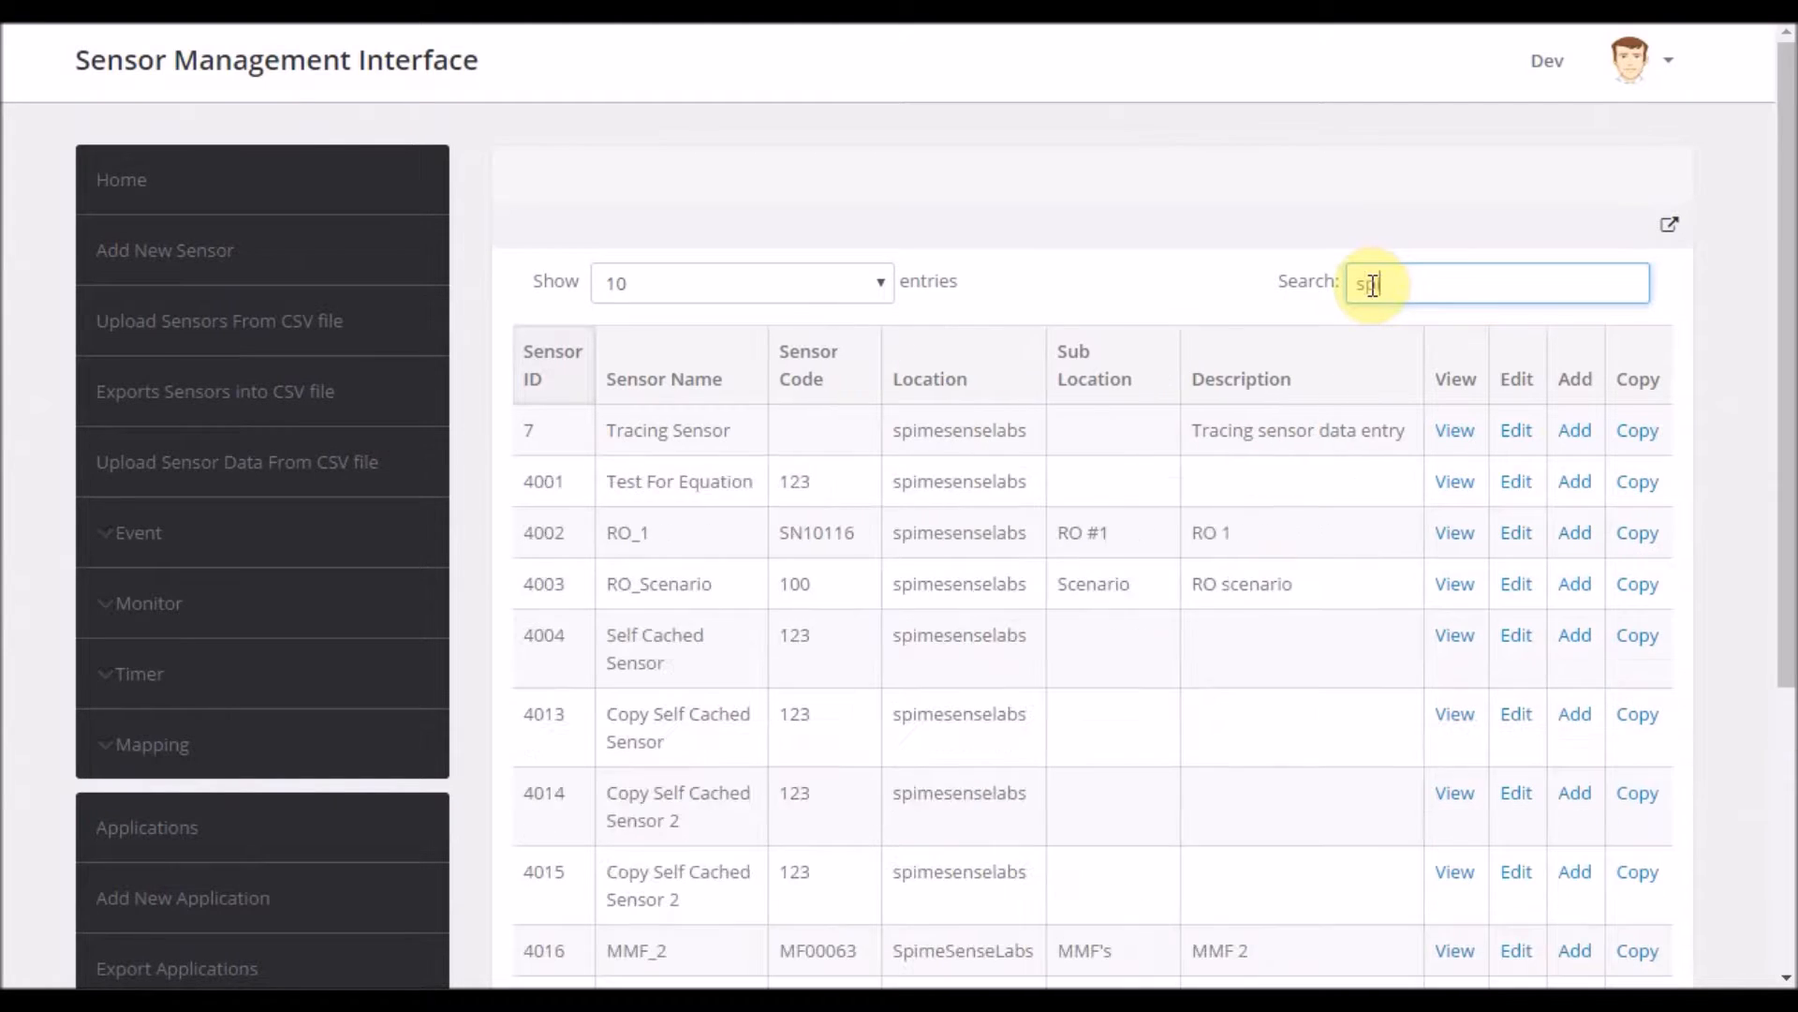
type("imesenselabs")
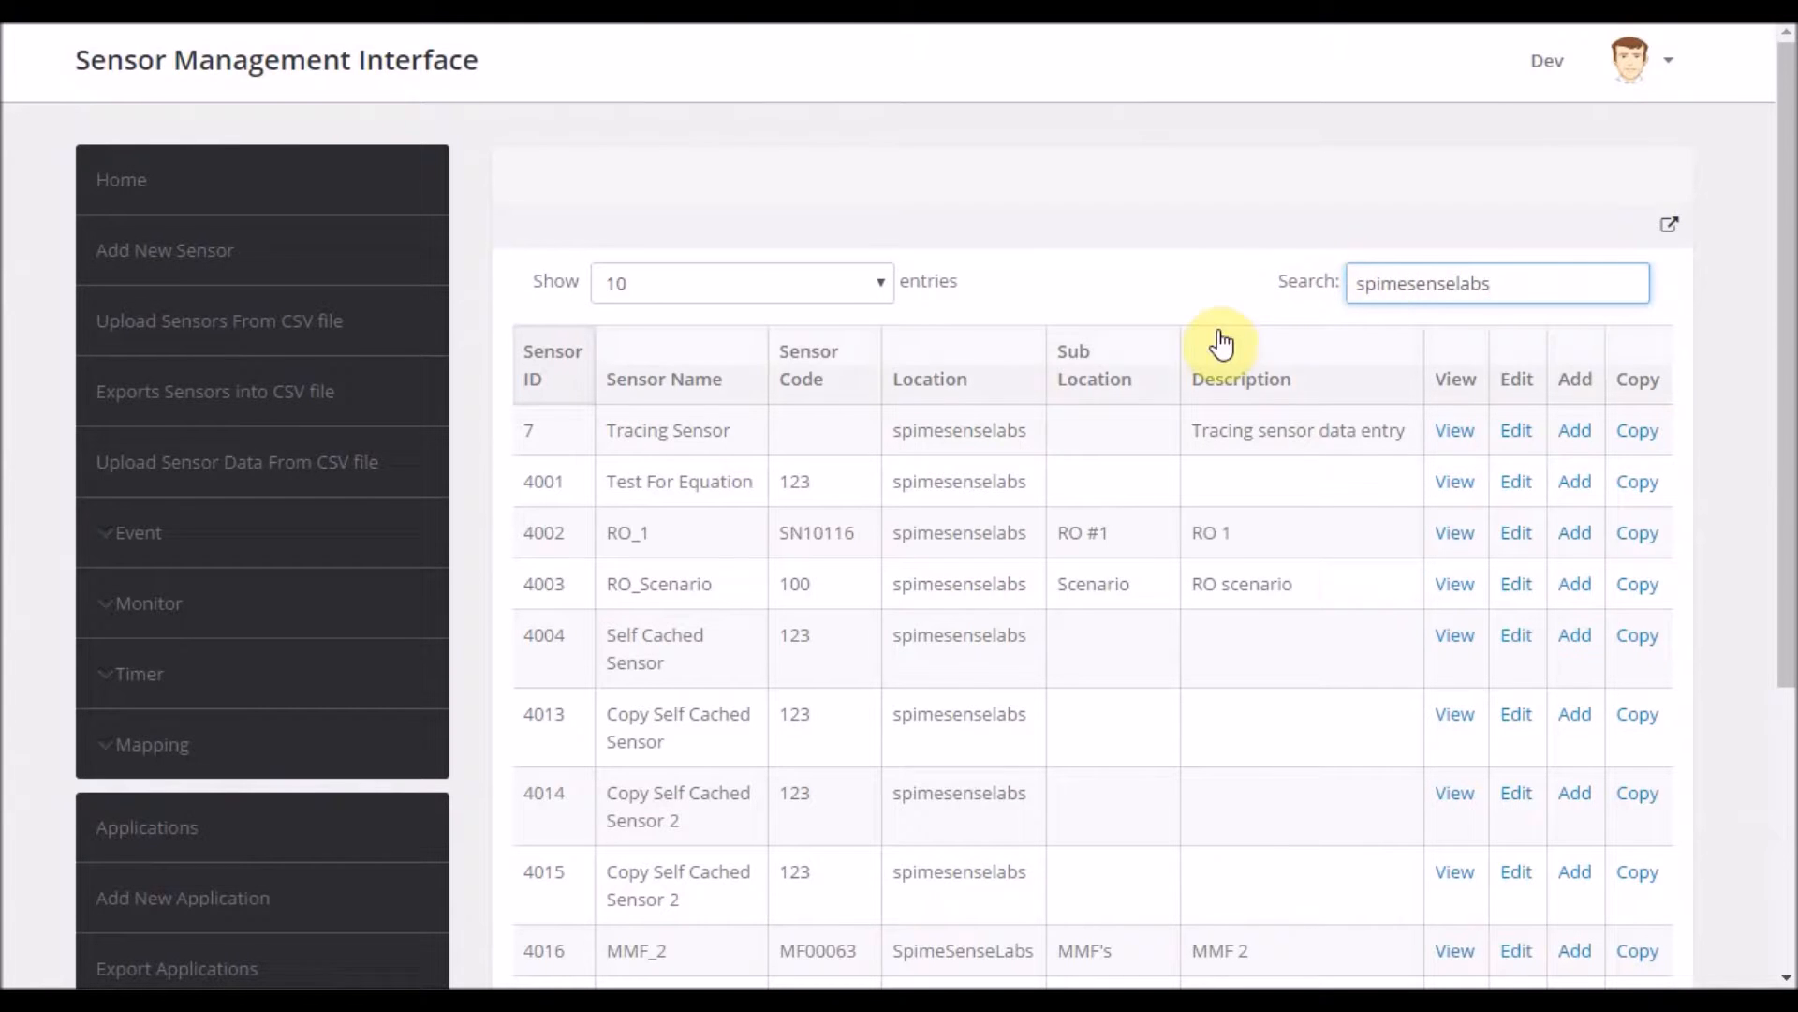
scroll(1229, 334, "down", 5)
scroll(1227, 324, "up", 5)
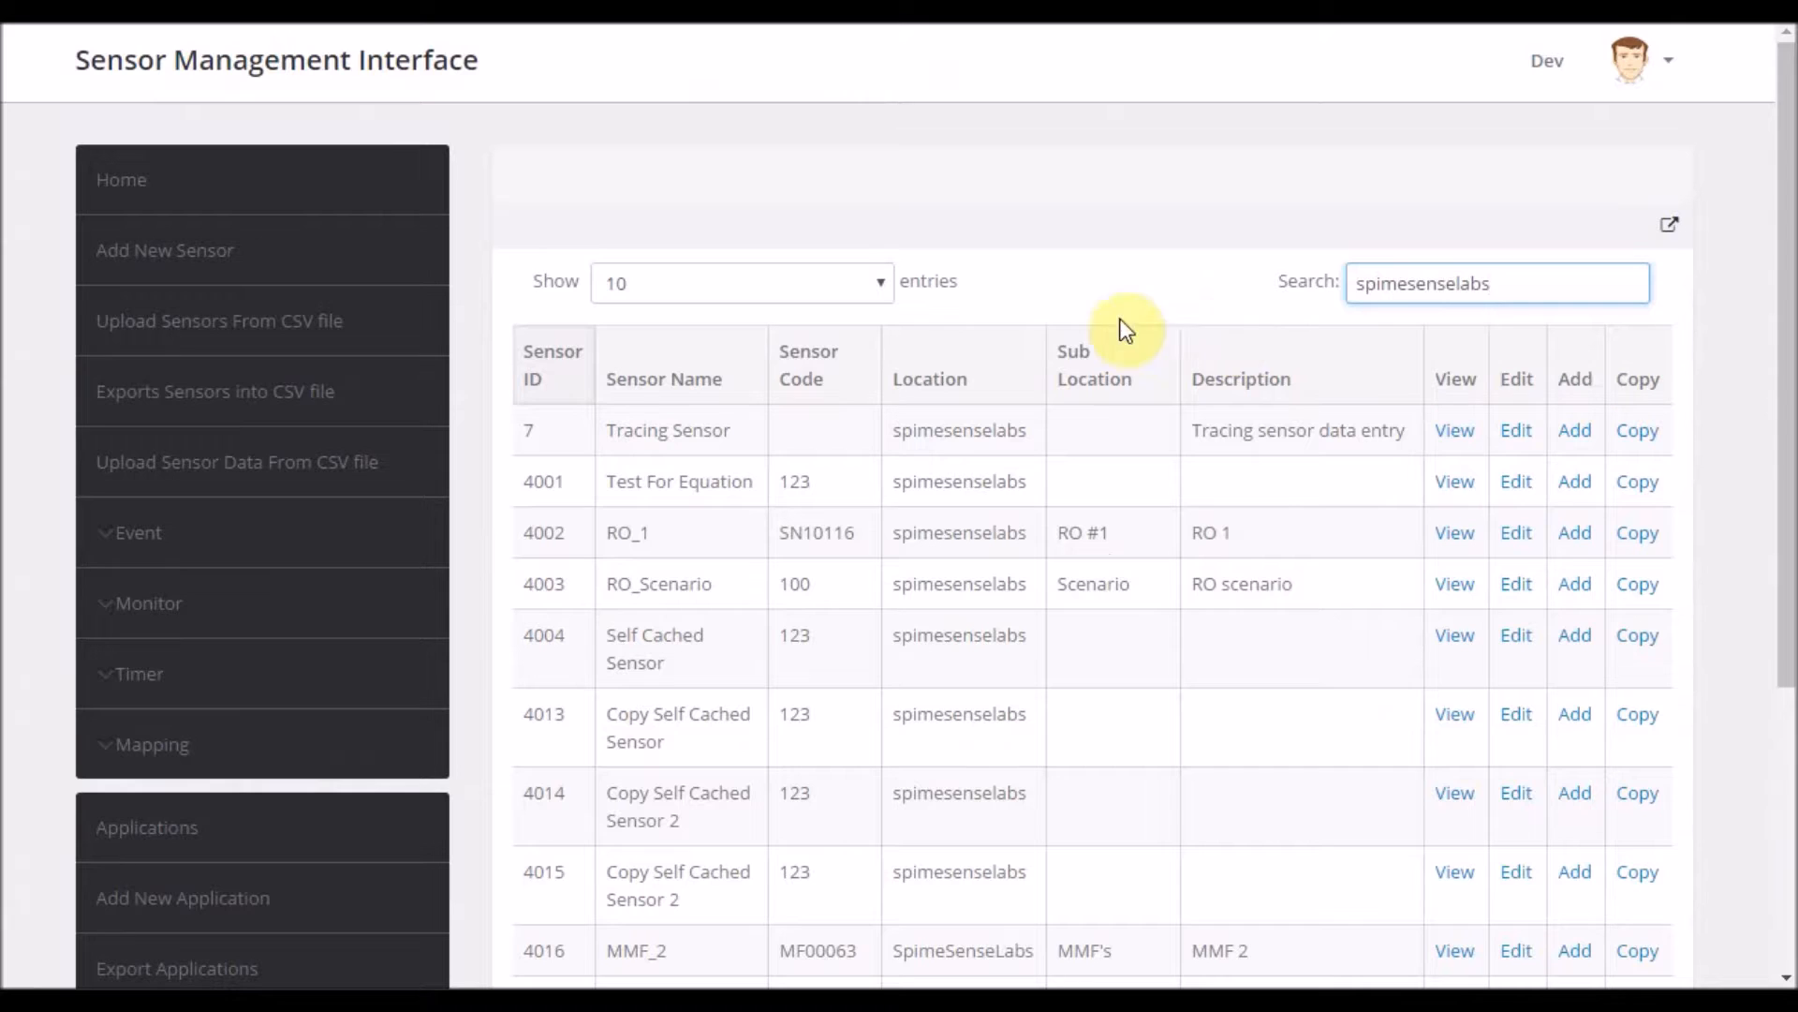
scroll(899, 712, "down", 5)
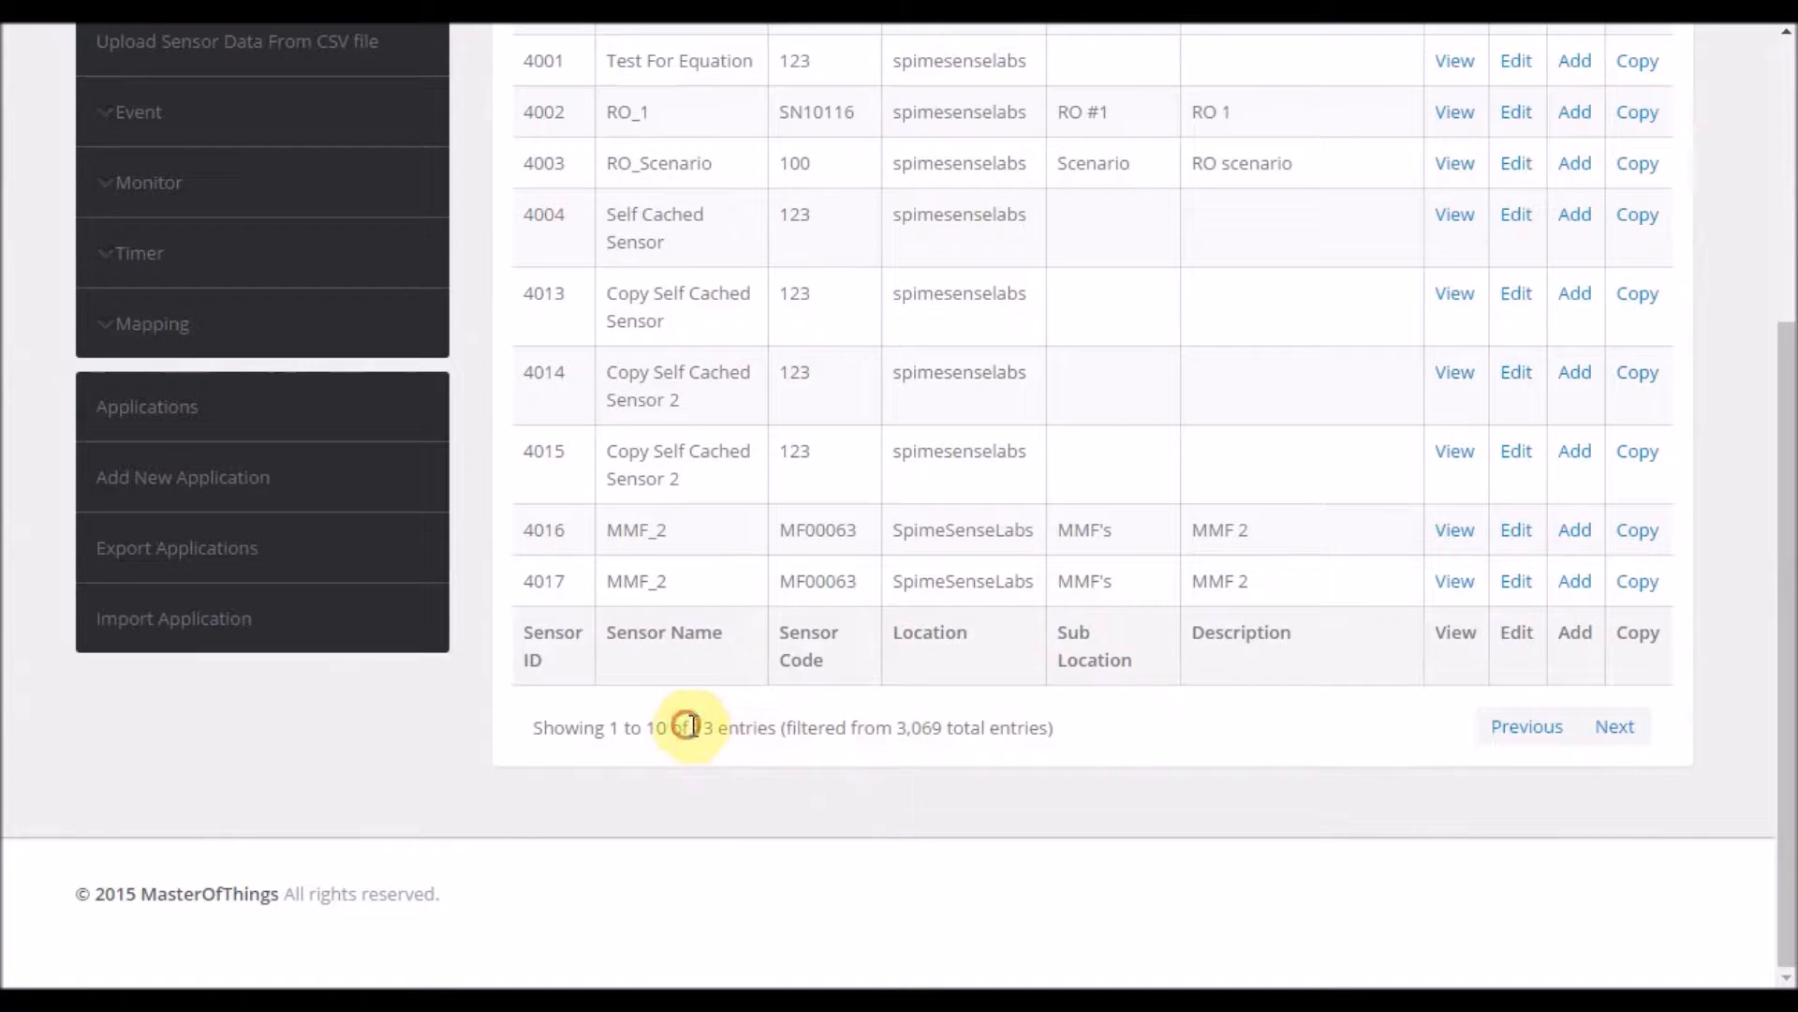
Step: Show 50 entries per page in the filtered sensors list and review all the matching sensors
scroll(811, 629, "up", 1)
scroll(811, 630, "up", 5)
left_click(803, 289)
left_click(722, 367)
scroll(819, 565, "down", 2)
scroll(819, 565, "down", 5)
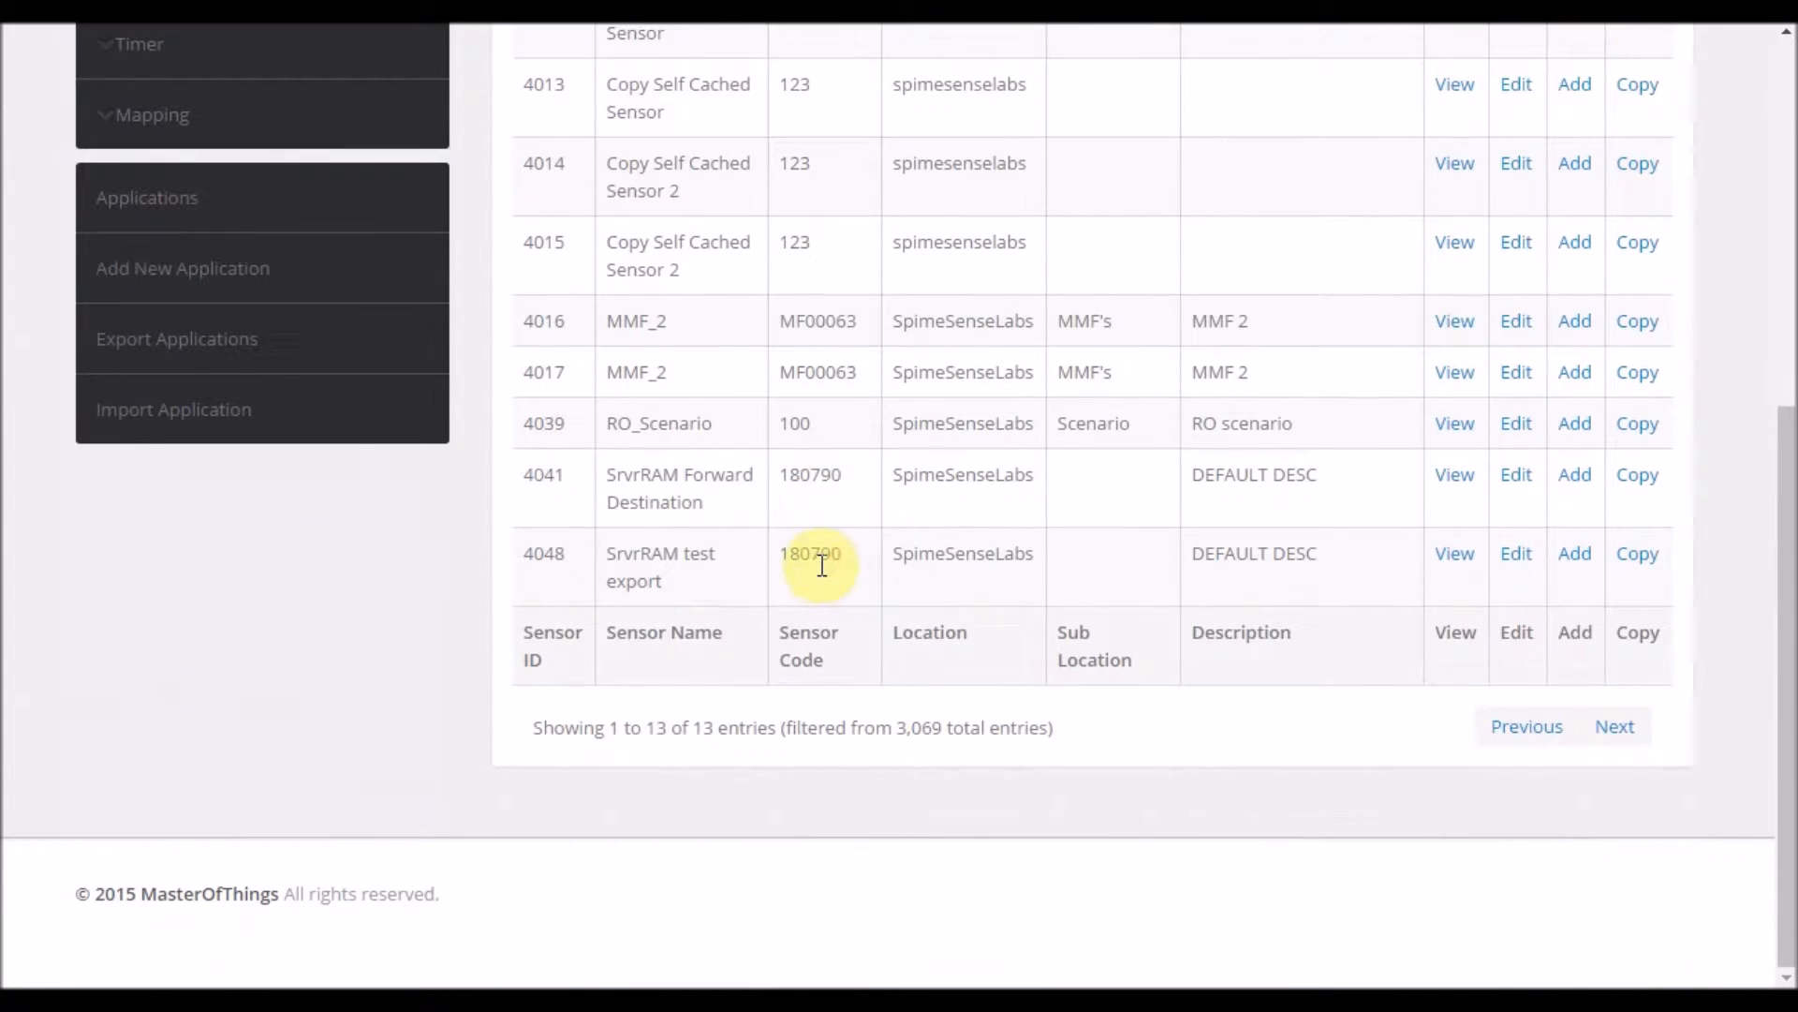
scroll(646, 698, "up", 6)
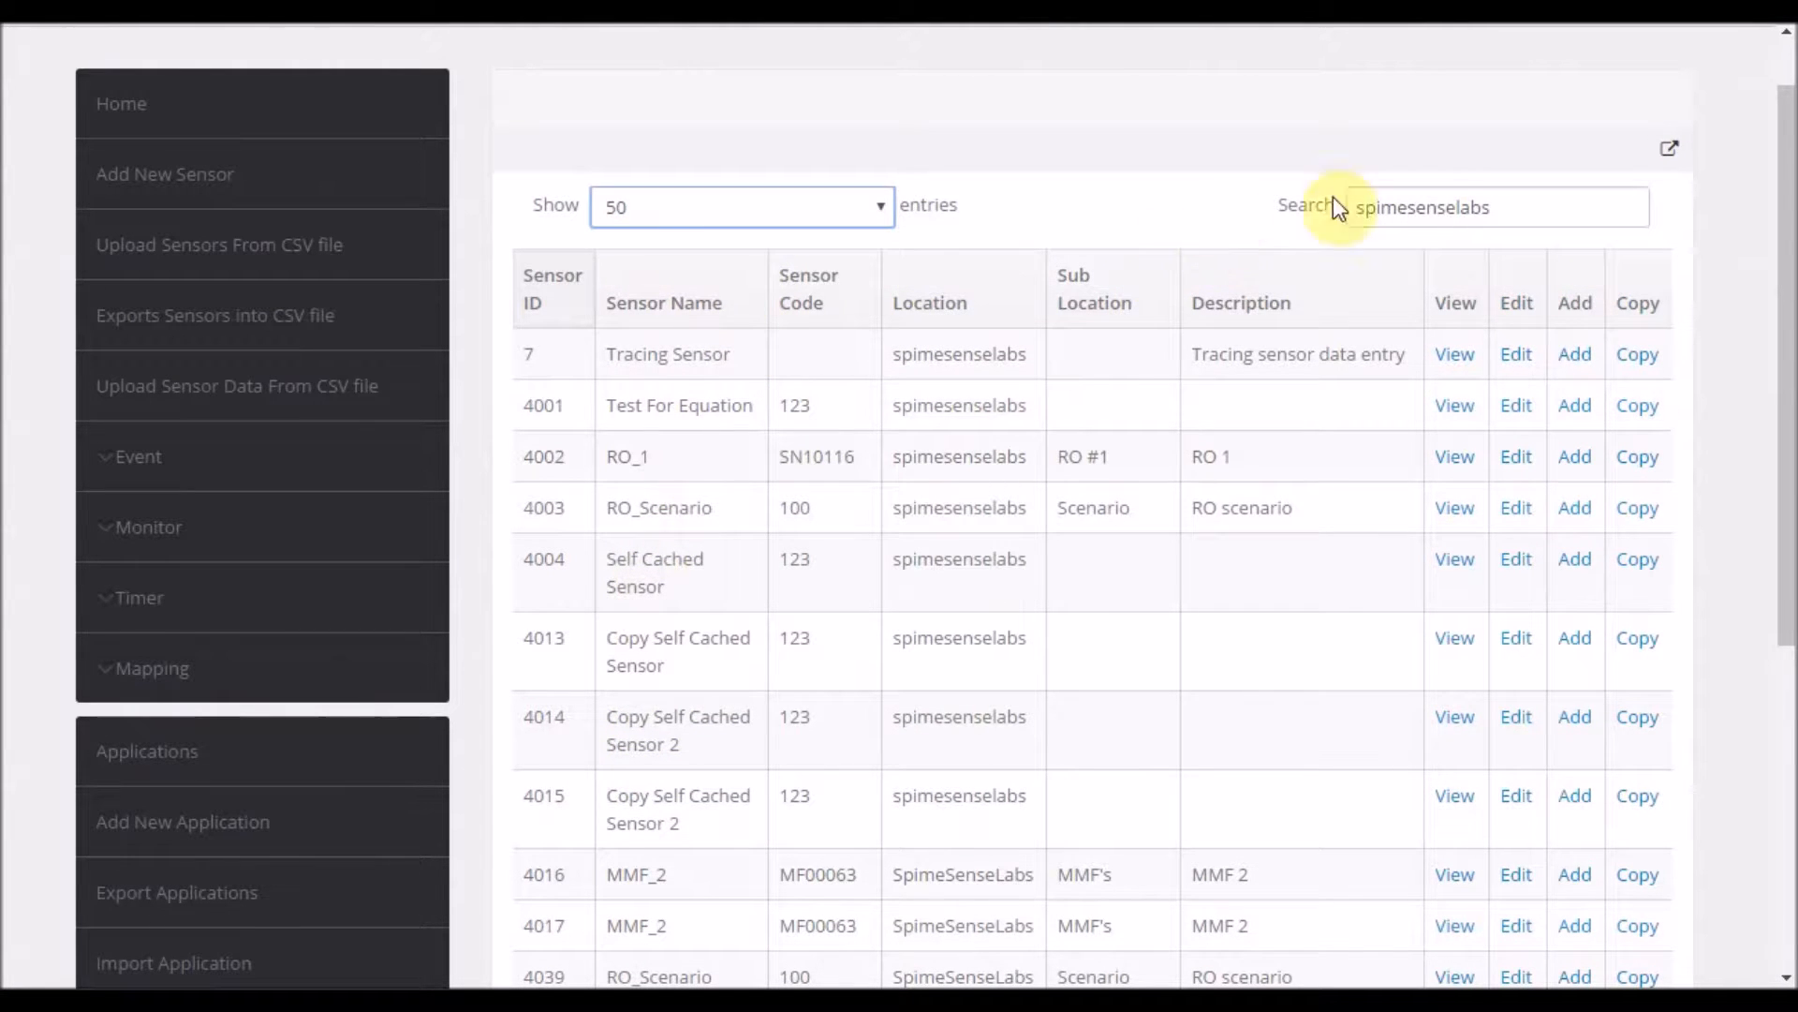
Step: Export the filtered sensors and show the downloaded MotSensors (1).zip in its folder
left_click(1668, 152)
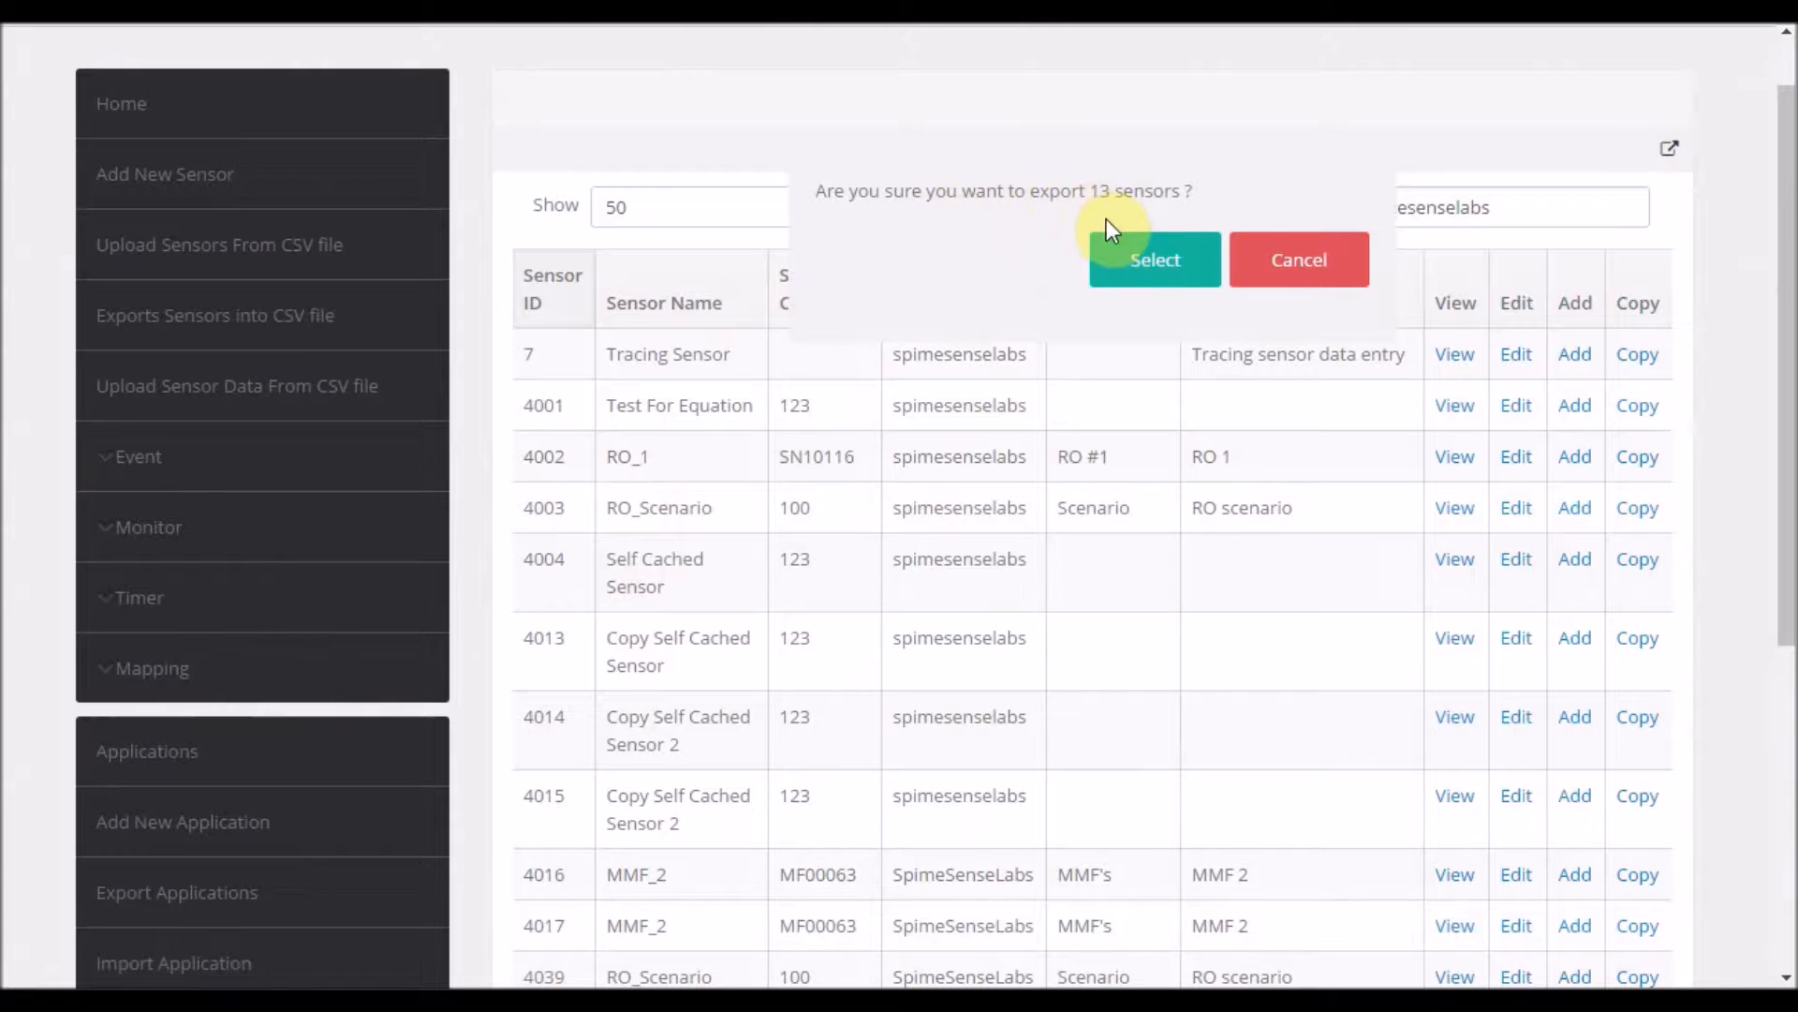
left_click(1149, 256)
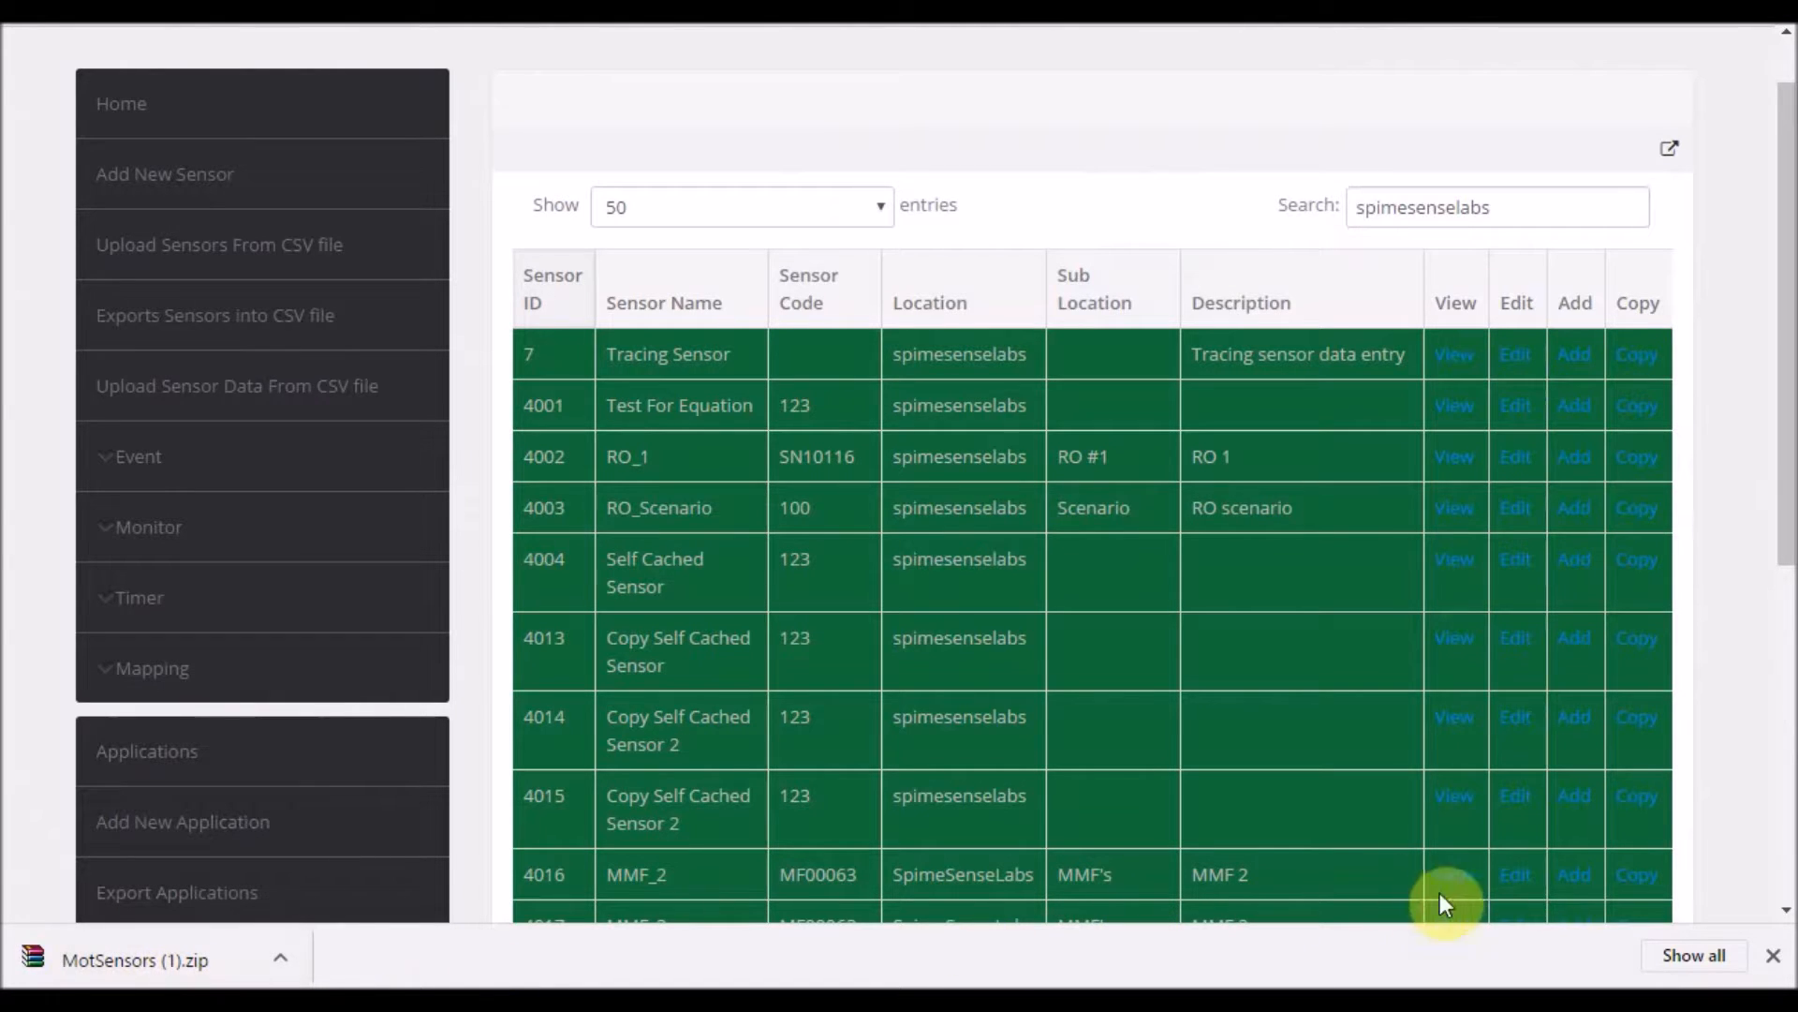
left_click(1693, 956)
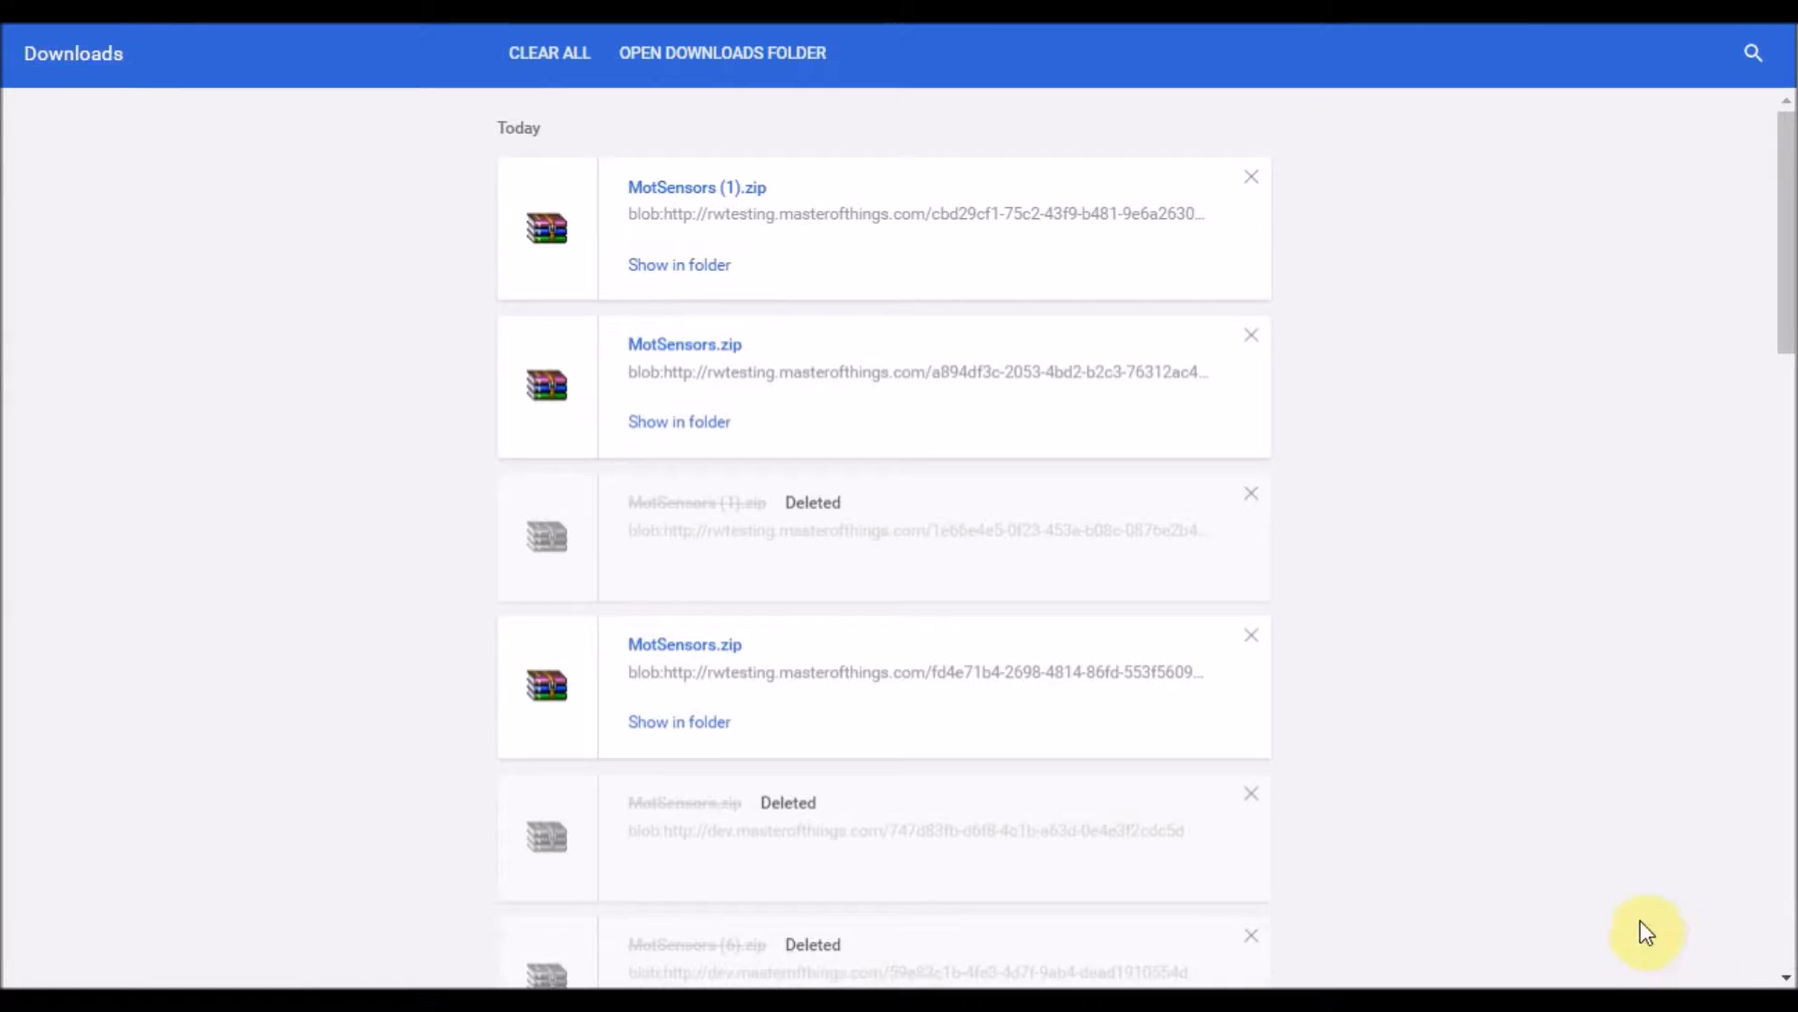
left_click(686, 265)
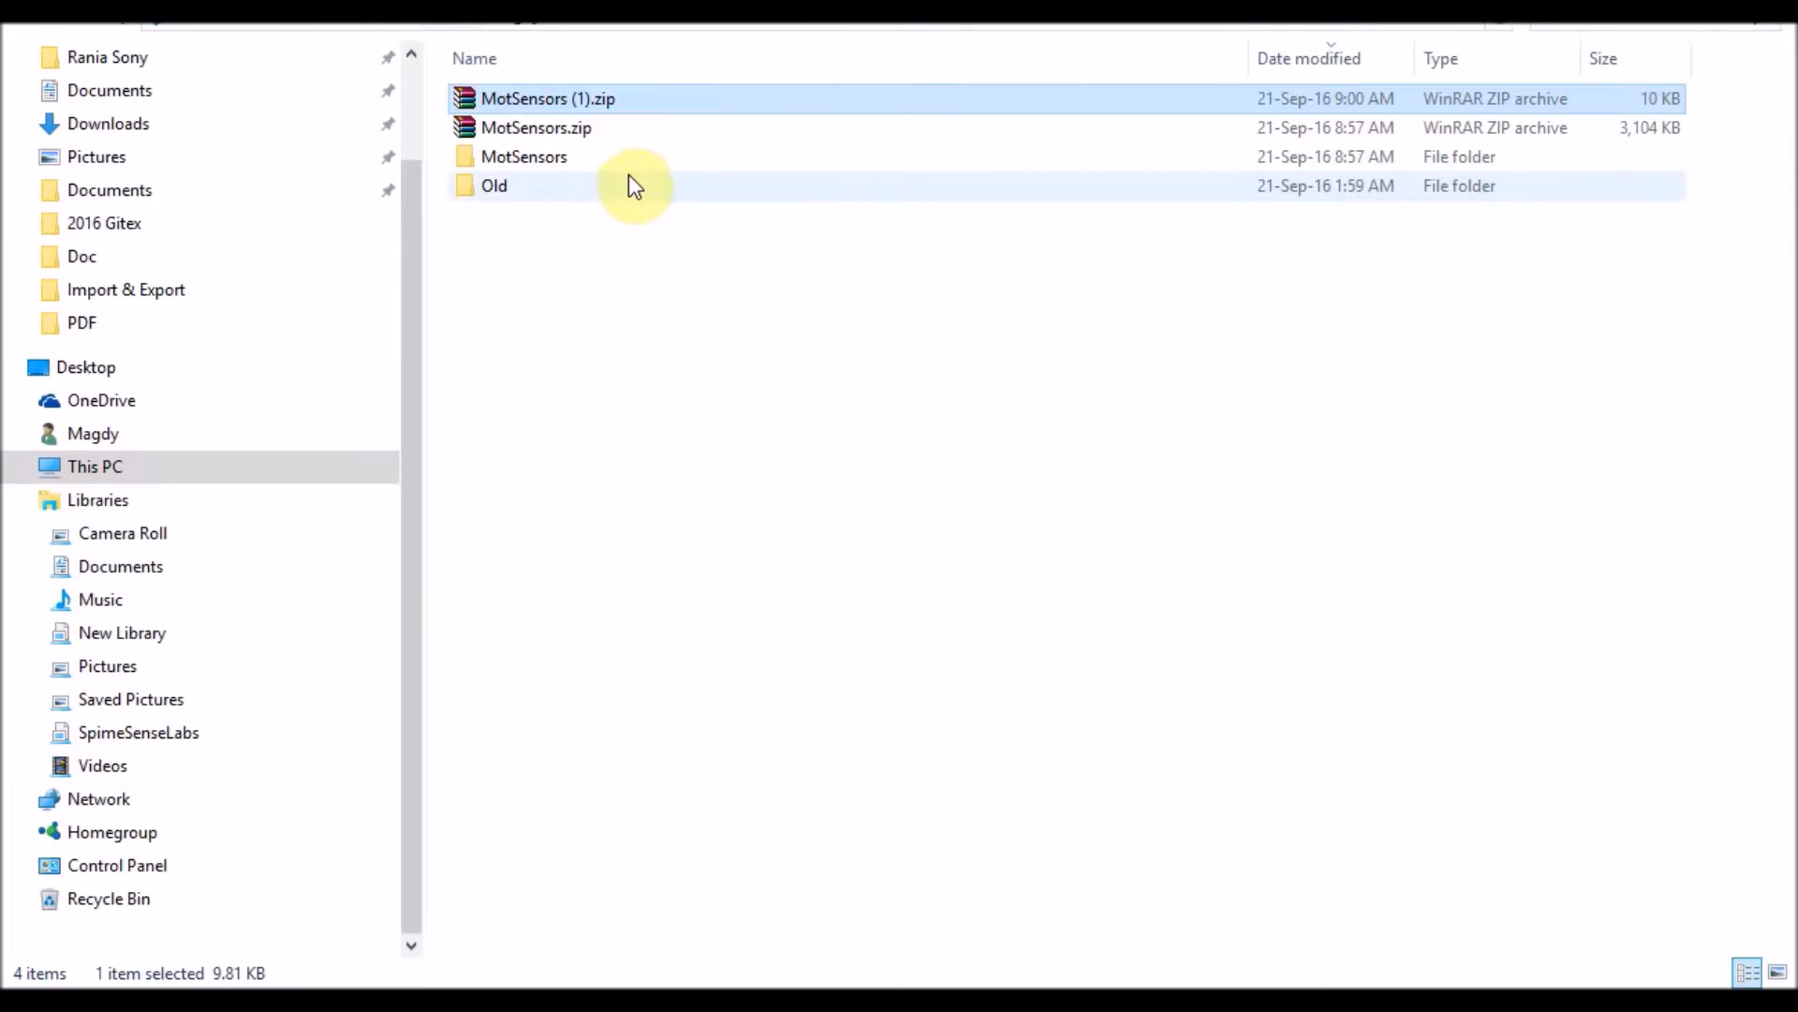
Step: Extract MotSensors (1).zip into its own MotSensors (1) folder and open that folder
right_click(536, 101)
left_click(620, 246)
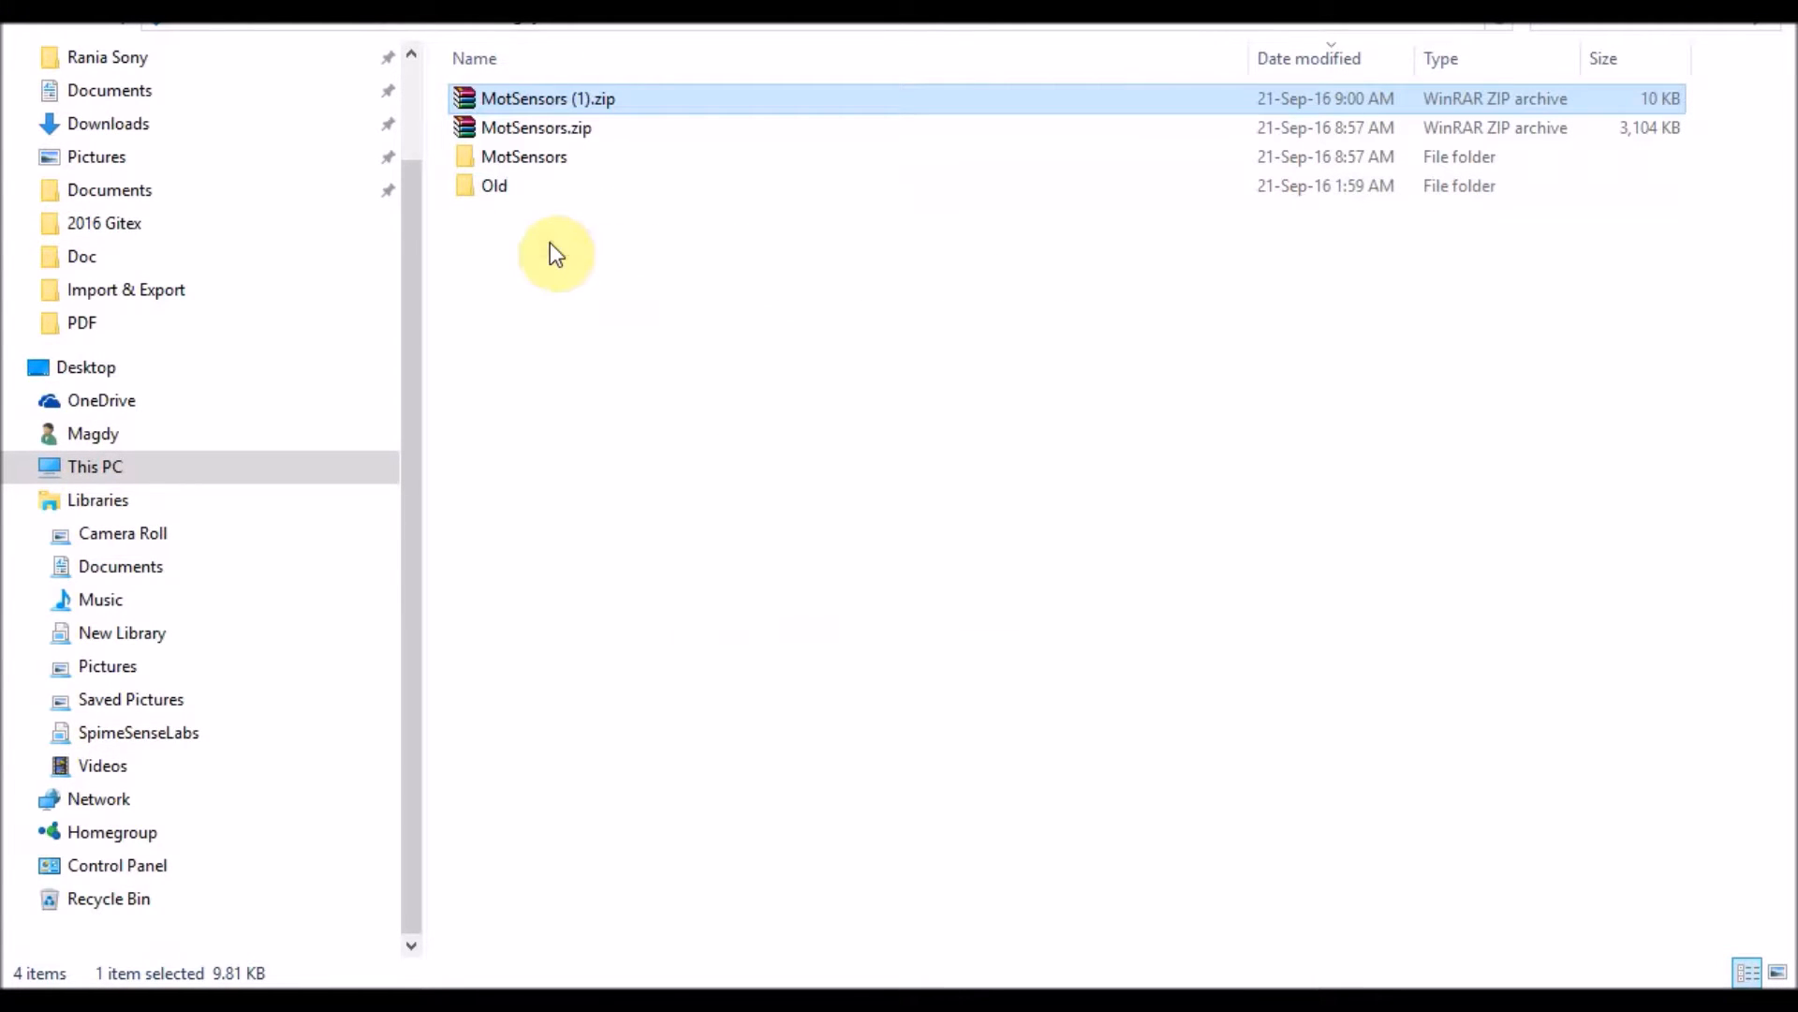
double_click(529, 158)
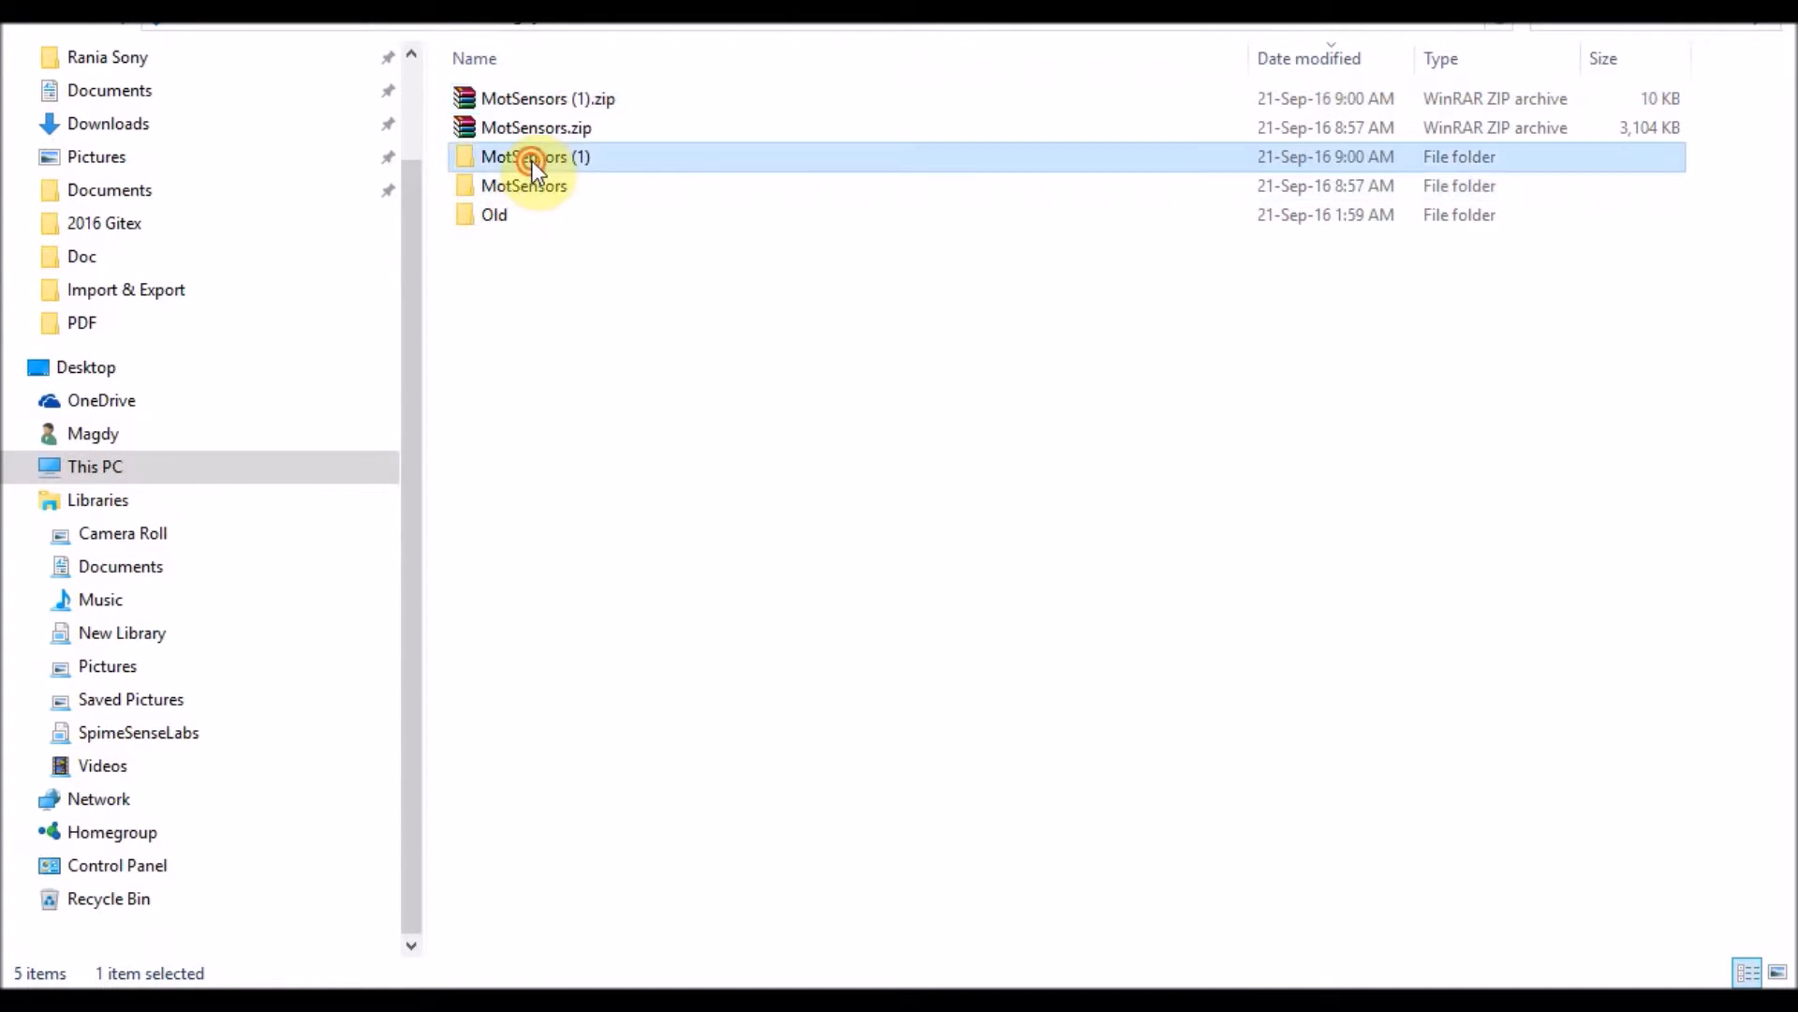
Step: Try to open the new RegisteredSensors.csv, and close the earlier SensorsReadings and RegisteredSensors workbooks
double_click(534, 100)
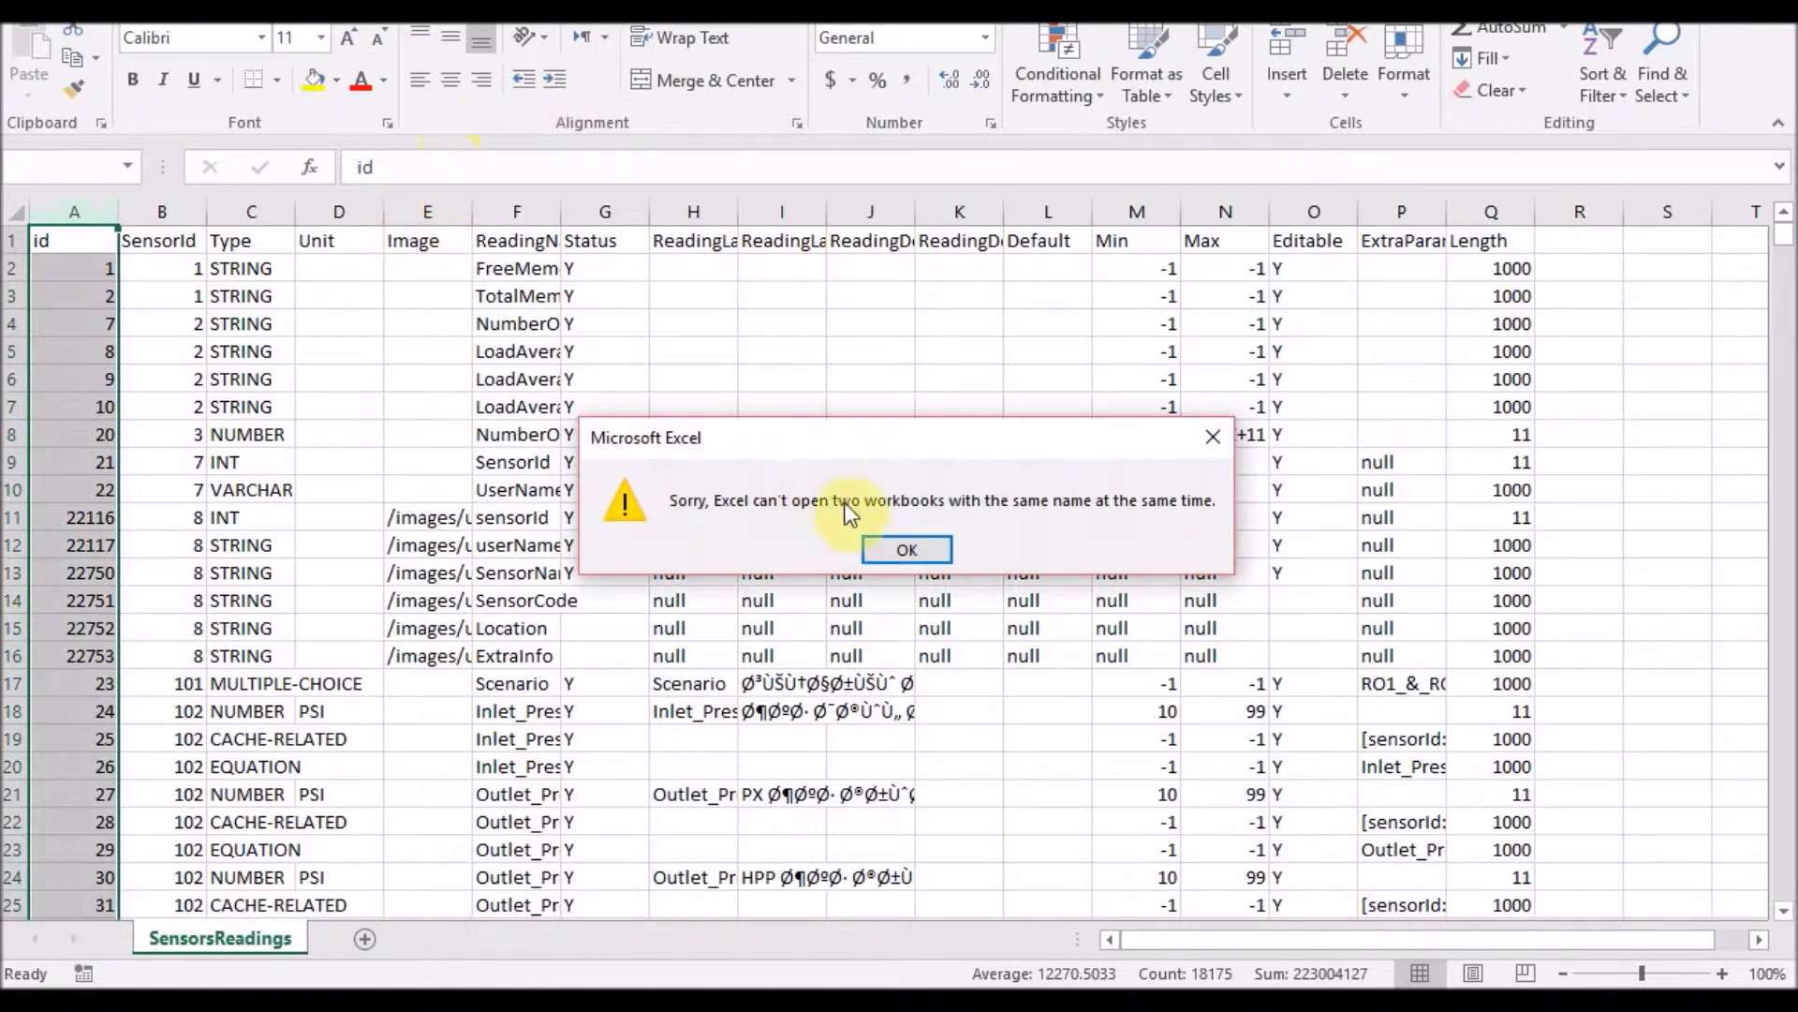
left_click(891, 548)
left_click(1777, 4)
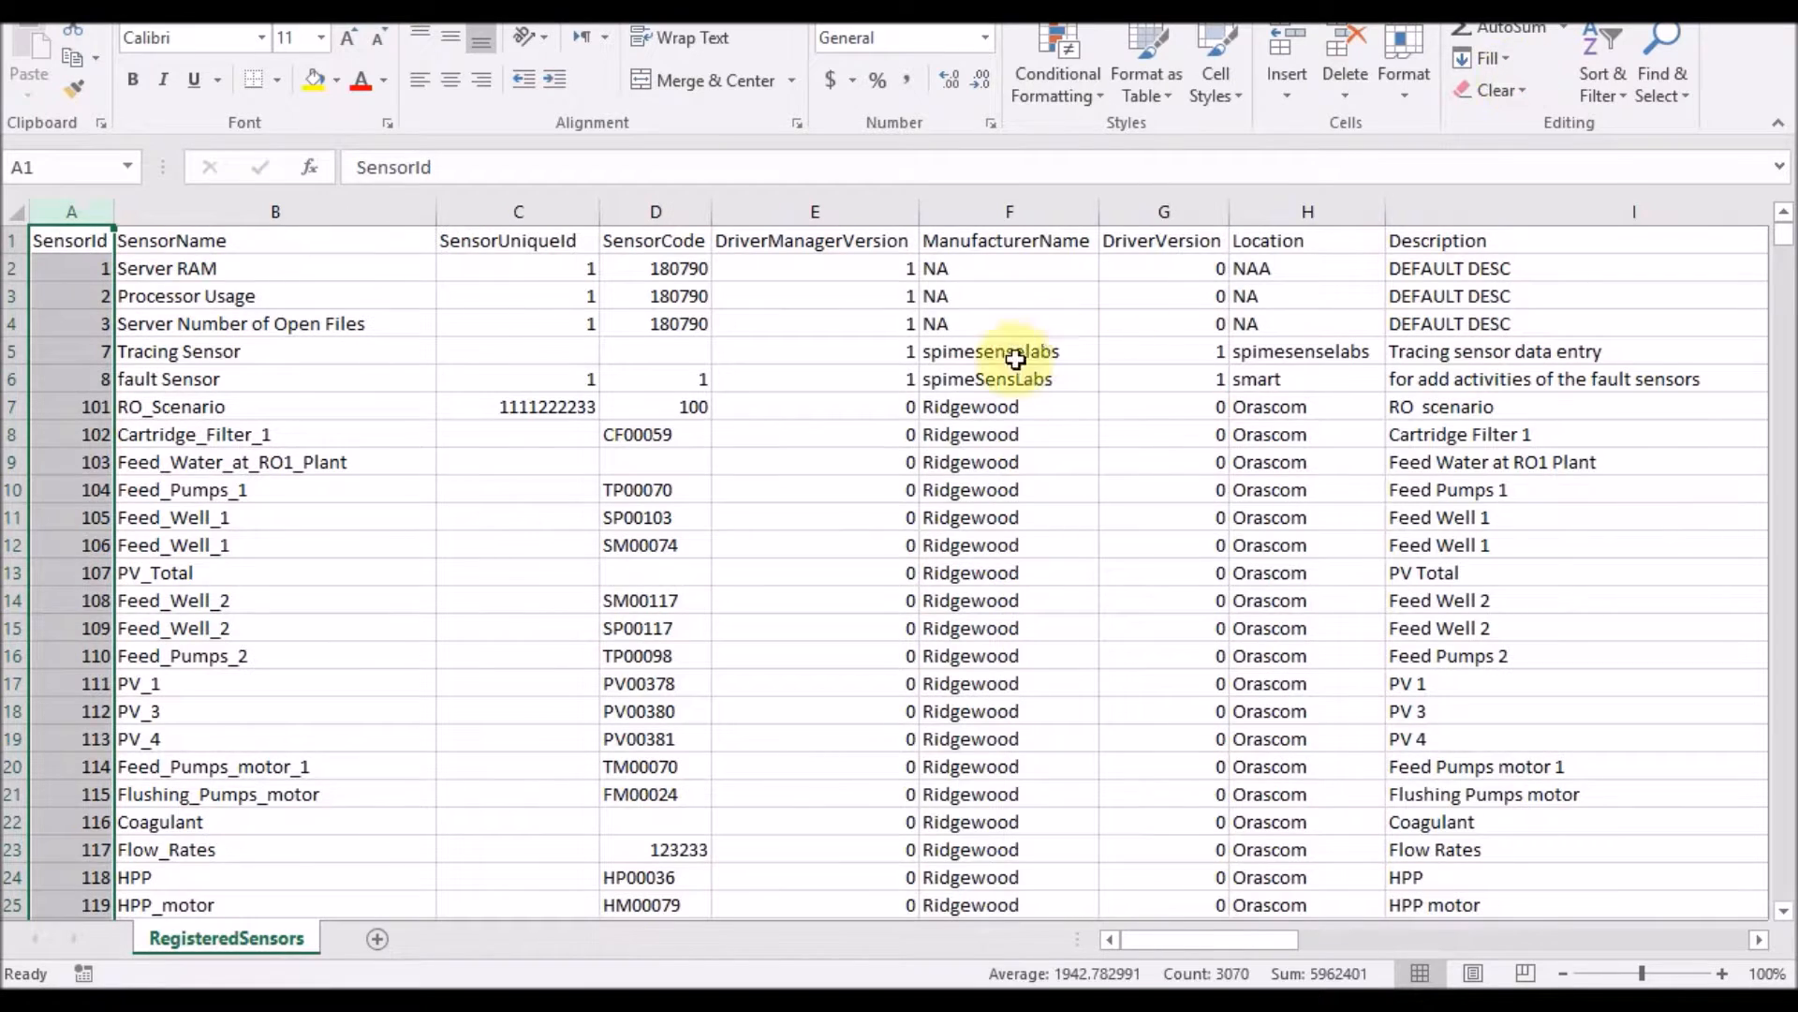
left_click(1777, 5)
left_click(897, 506)
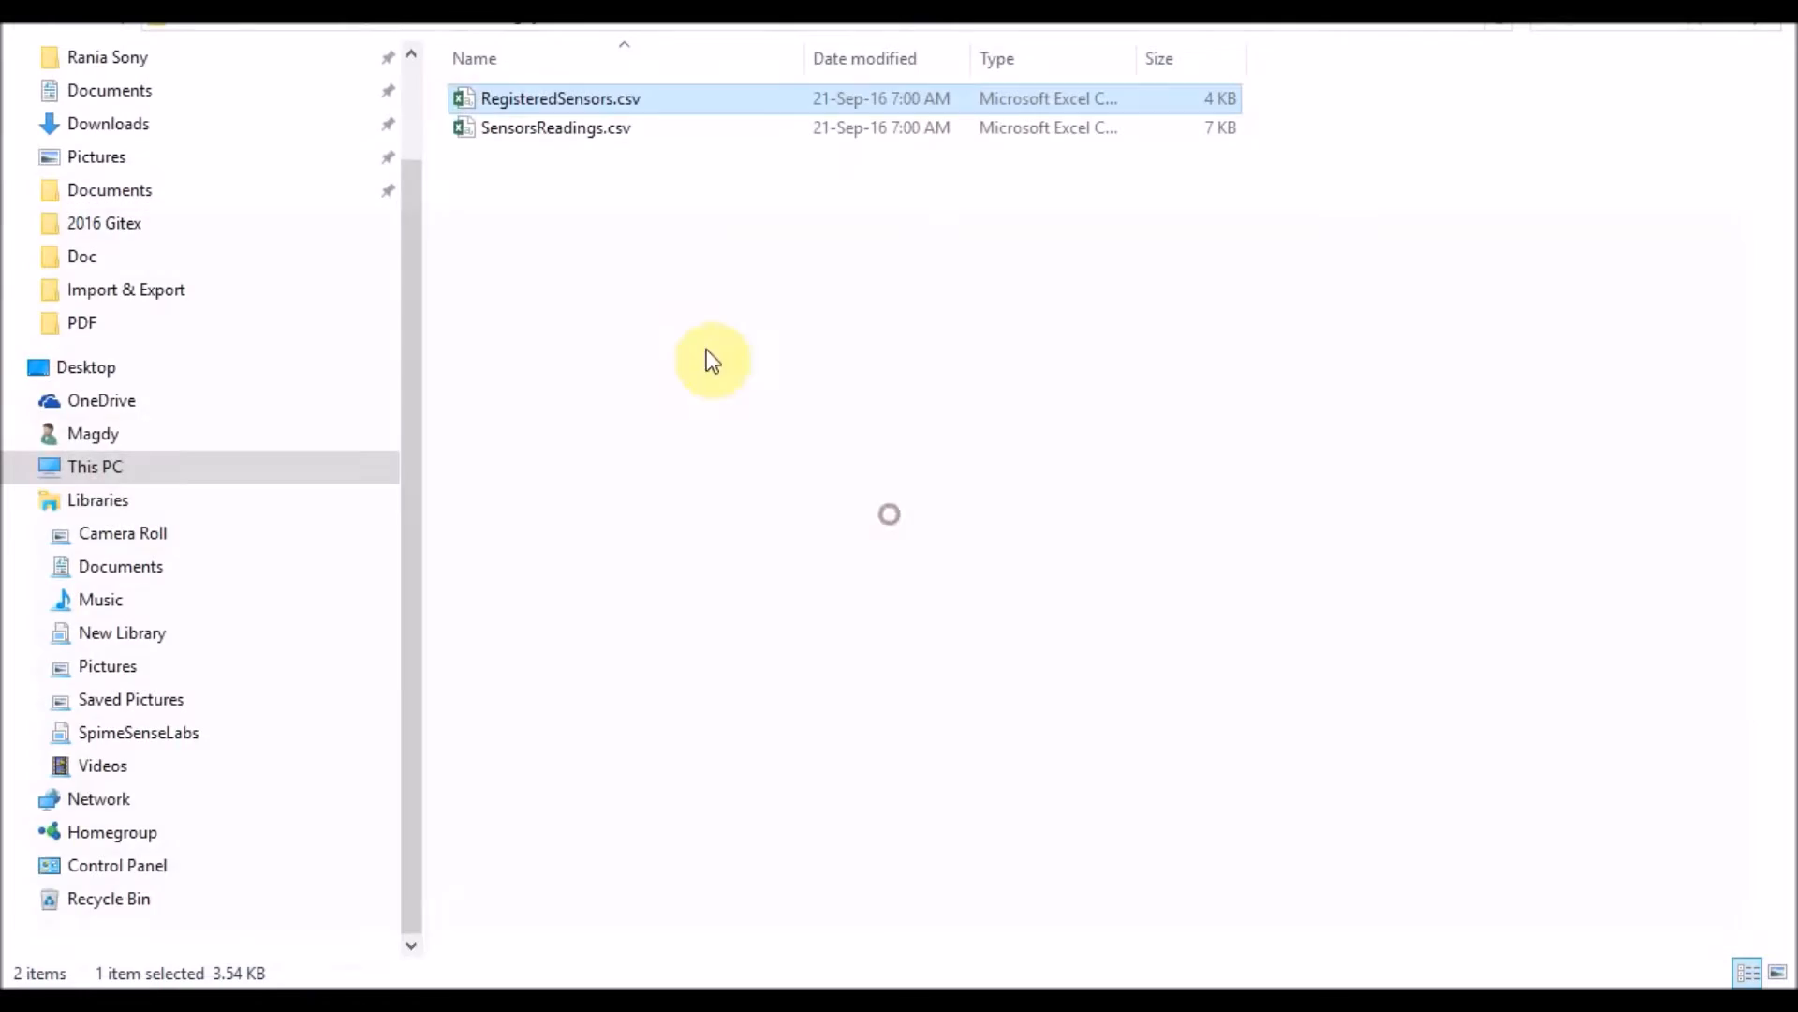
Step: Open RegisteredSensors.csv from the MotSensors (1) folder and auto-fit the width of all its columns
double_click(553, 101)
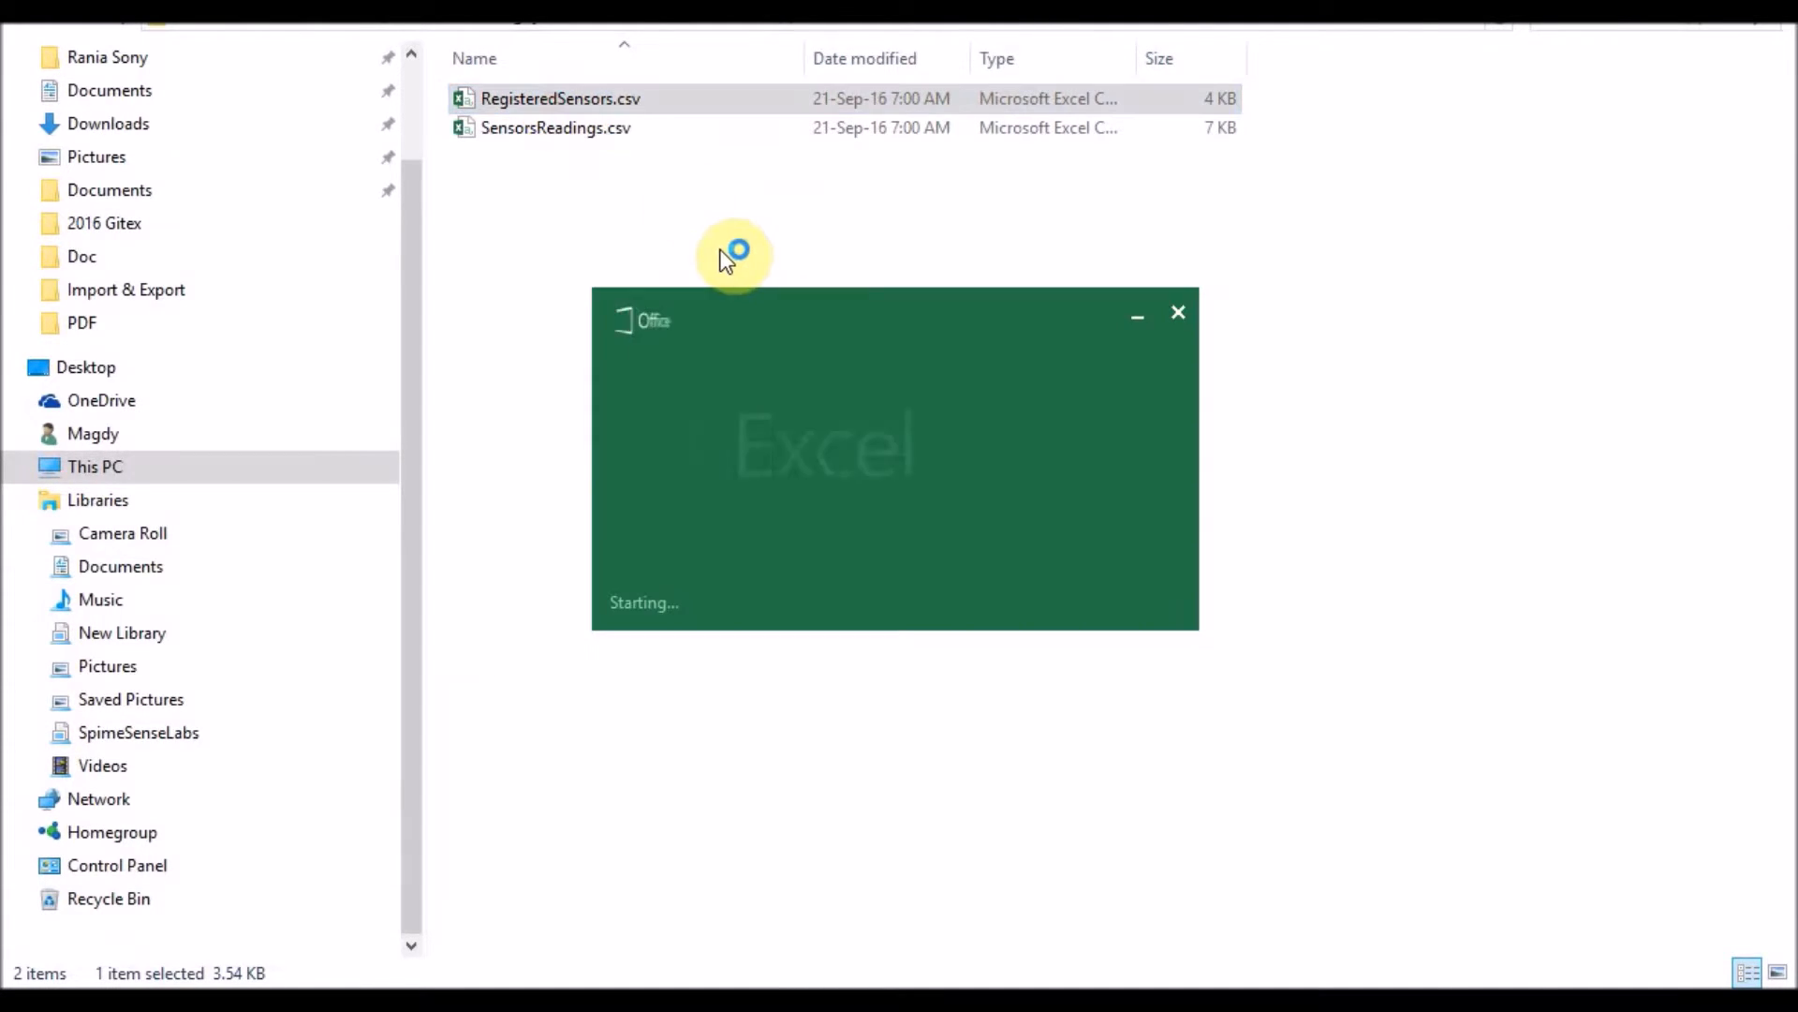
left_click_drag(88, 269, 88, 606)
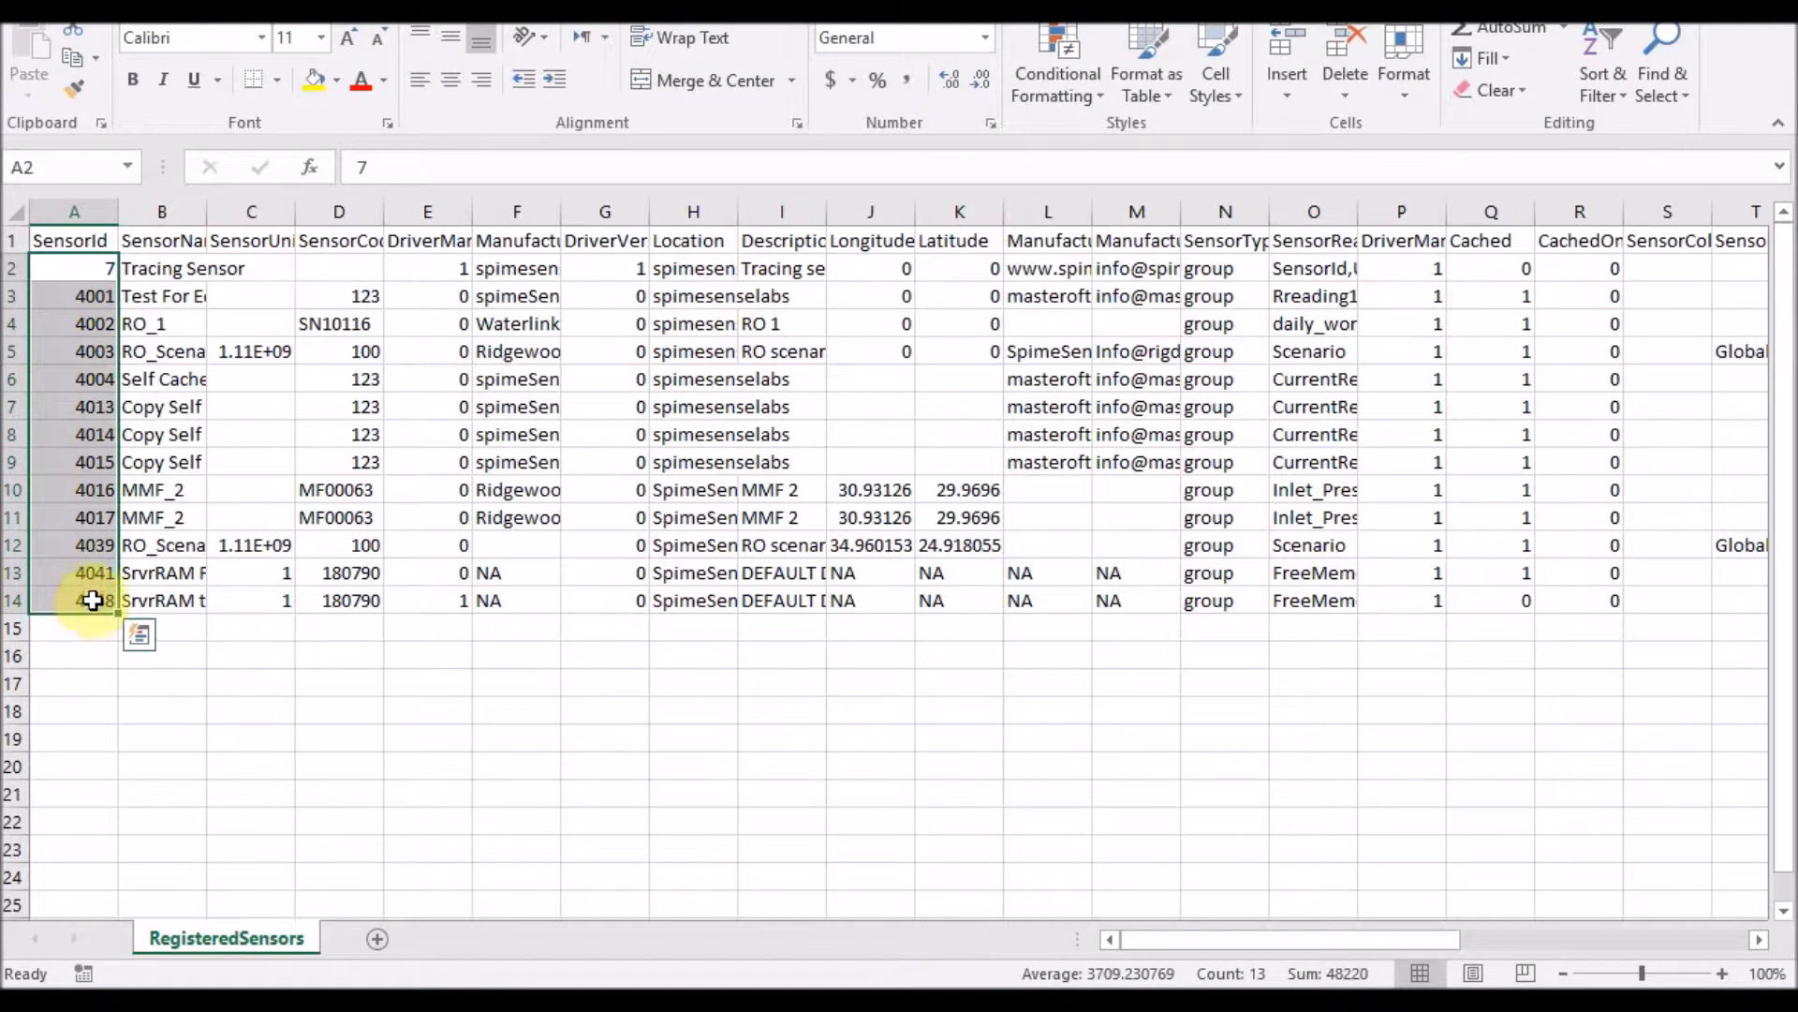
left_click(9, 215)
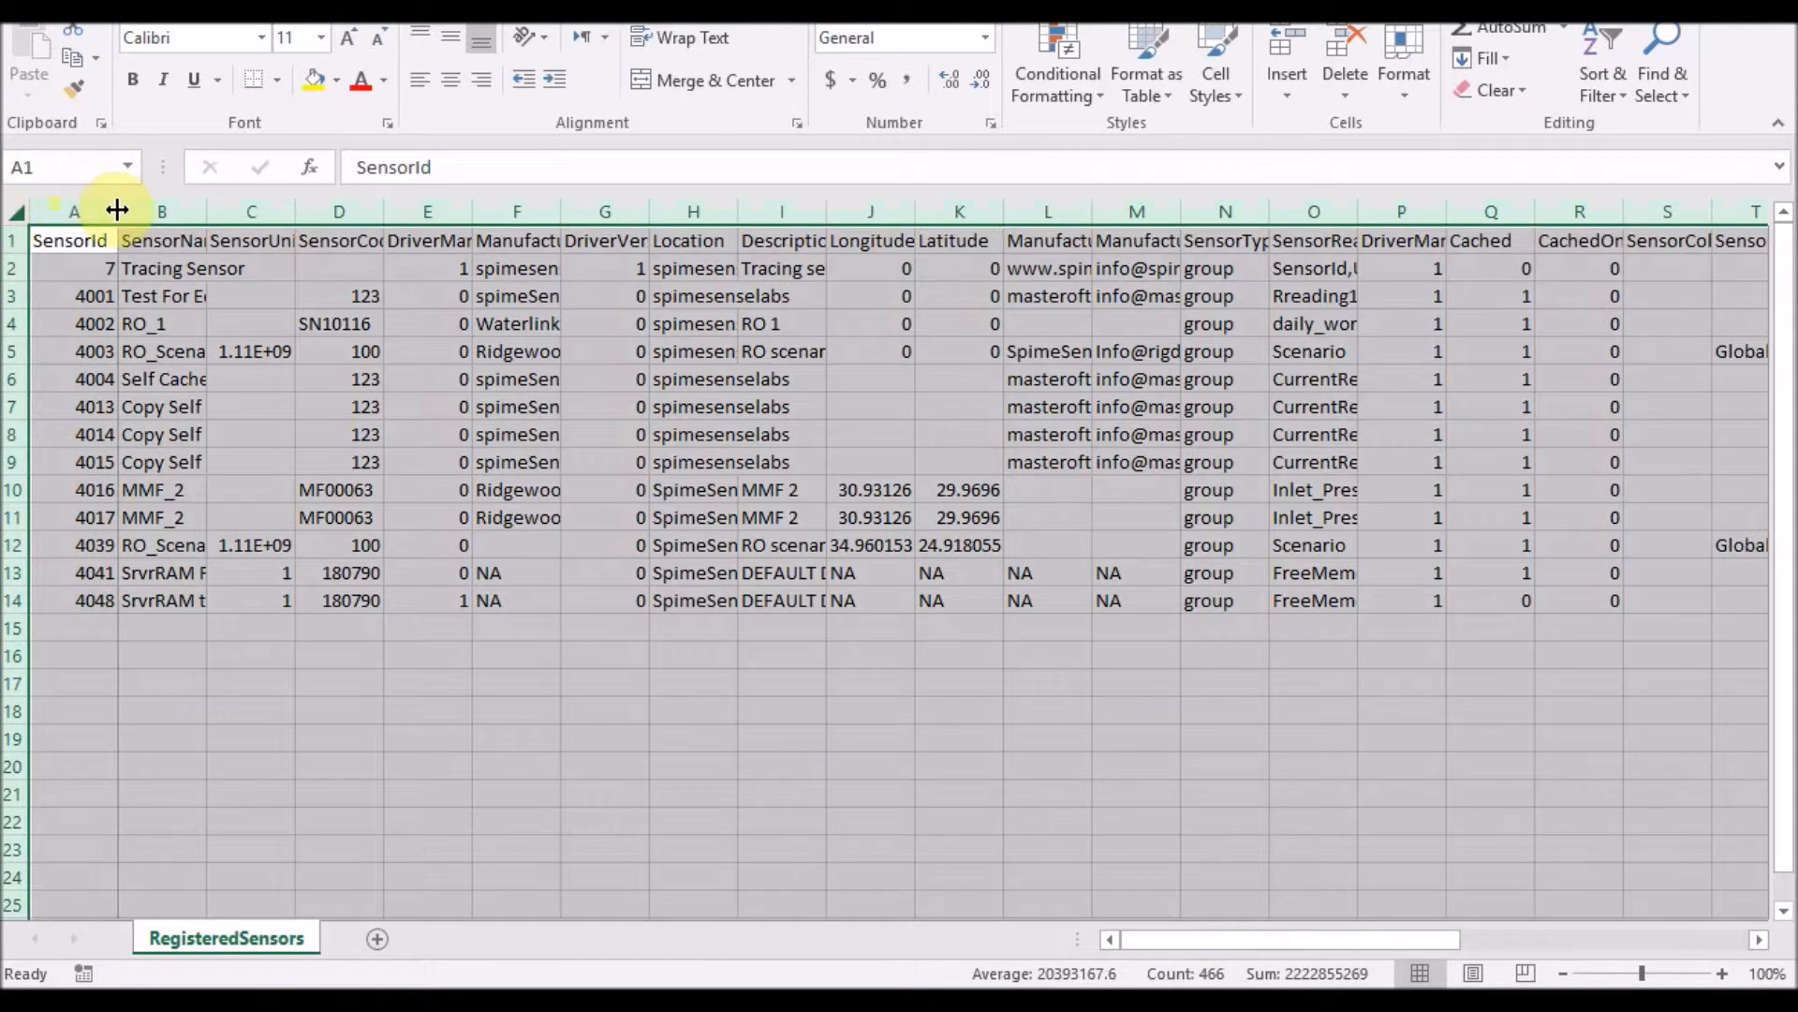
double_click(118, 211)
left_click(190, 348)
left_click(75, 274)
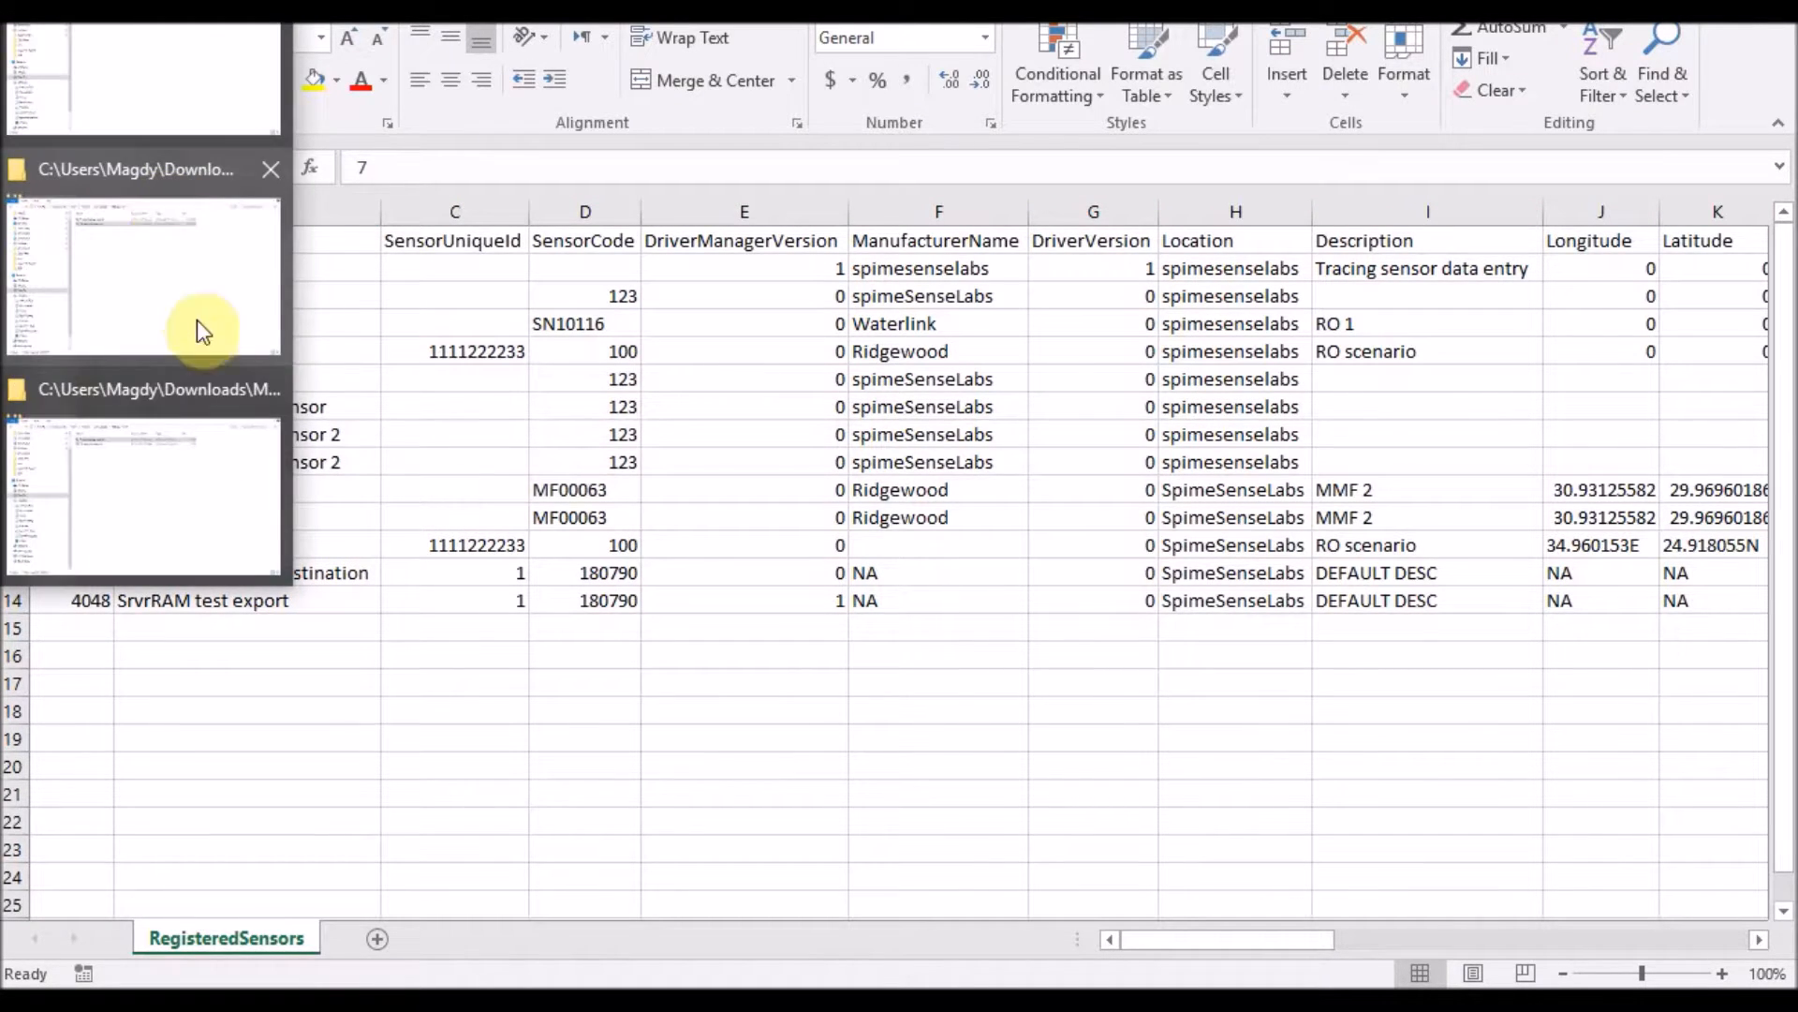
Step: Open SensorsReadings.csv from the MotSensors (1) folder and slightly widen its id column
left_click(197, 323)
left_click(515, 127)
double_click(515, 127)
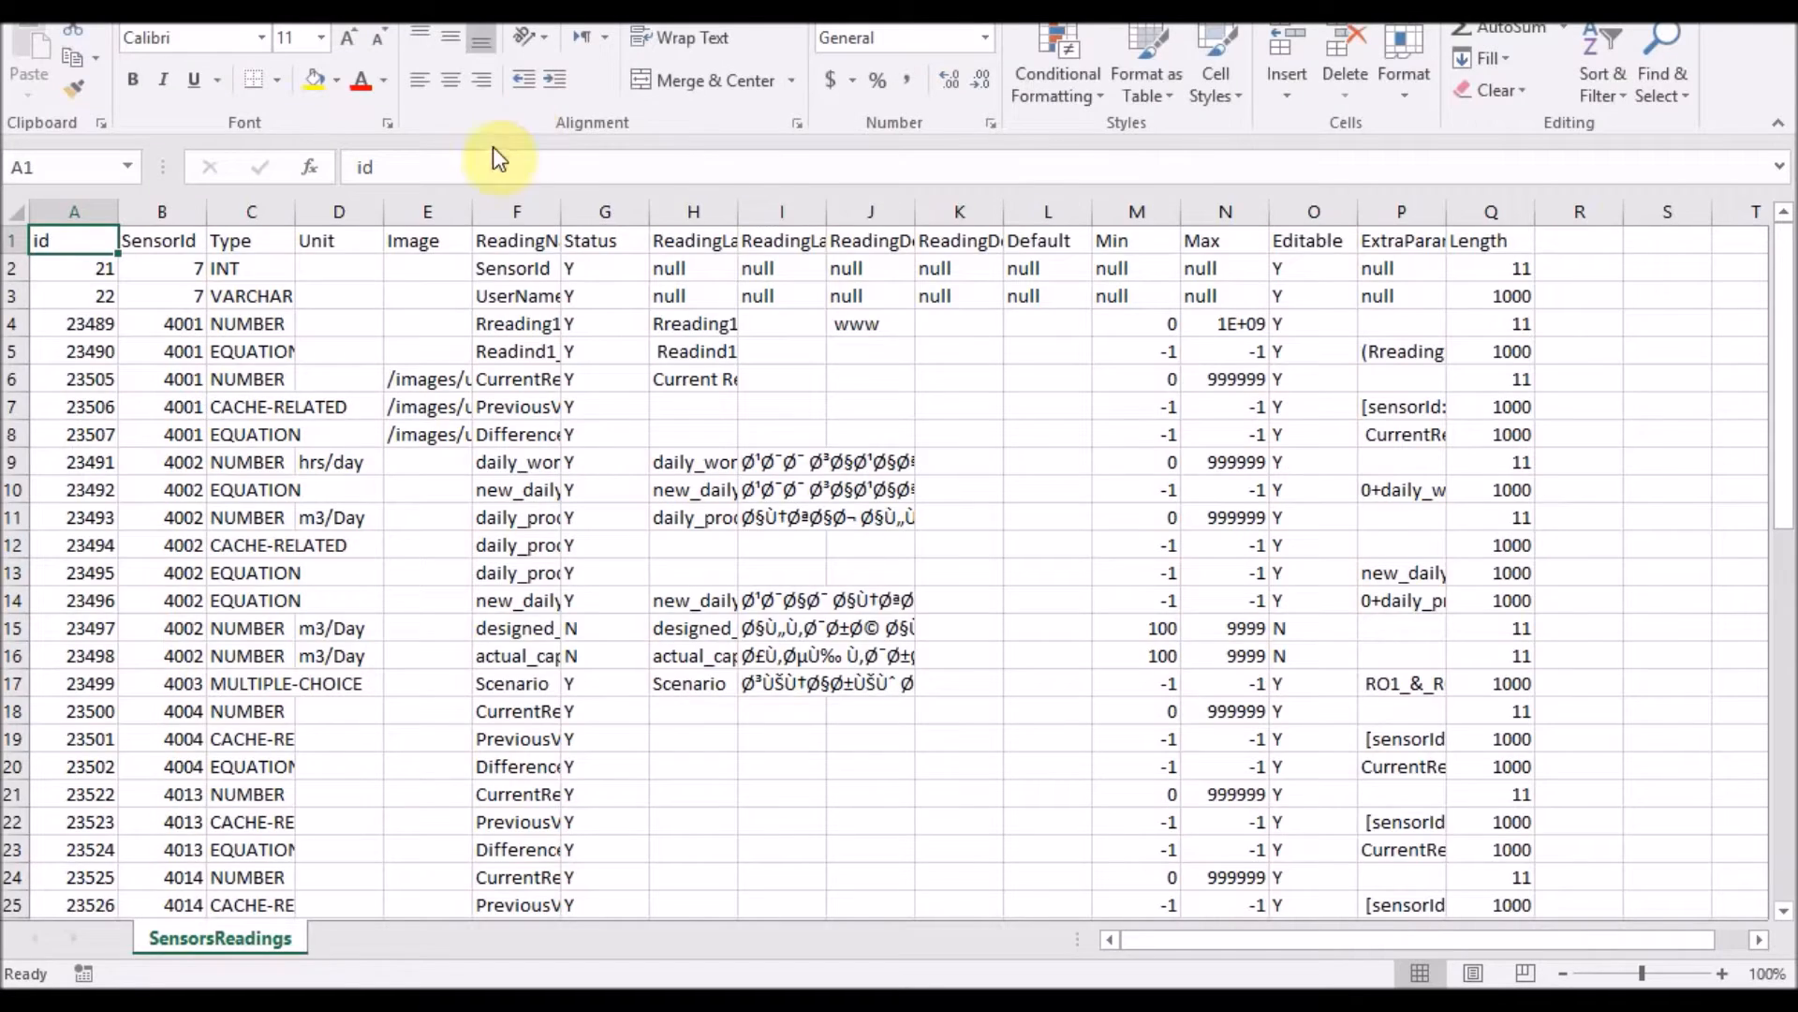
left_click_drag(120, 209, 132, 207)
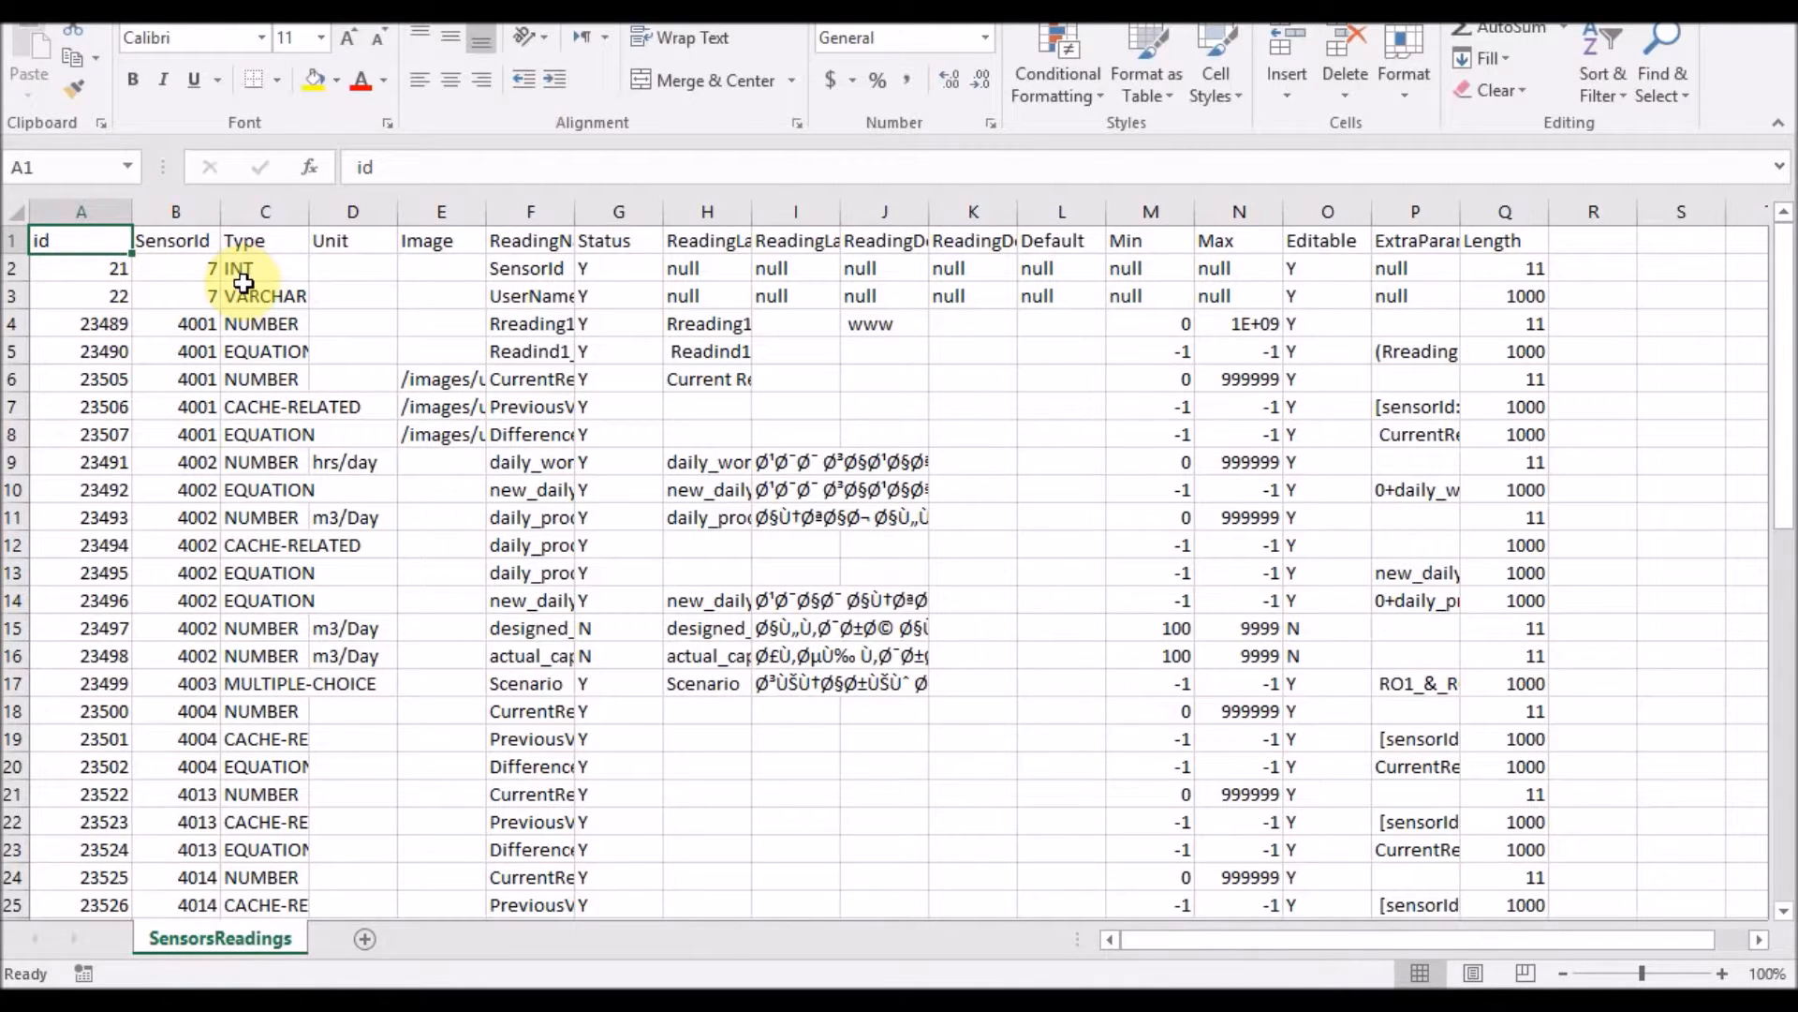
Step: Select the reading ids in A2:A24 of the SensorsReadings sheet and look over the exported readings
left_click_drag(88, 273, 108, 876)
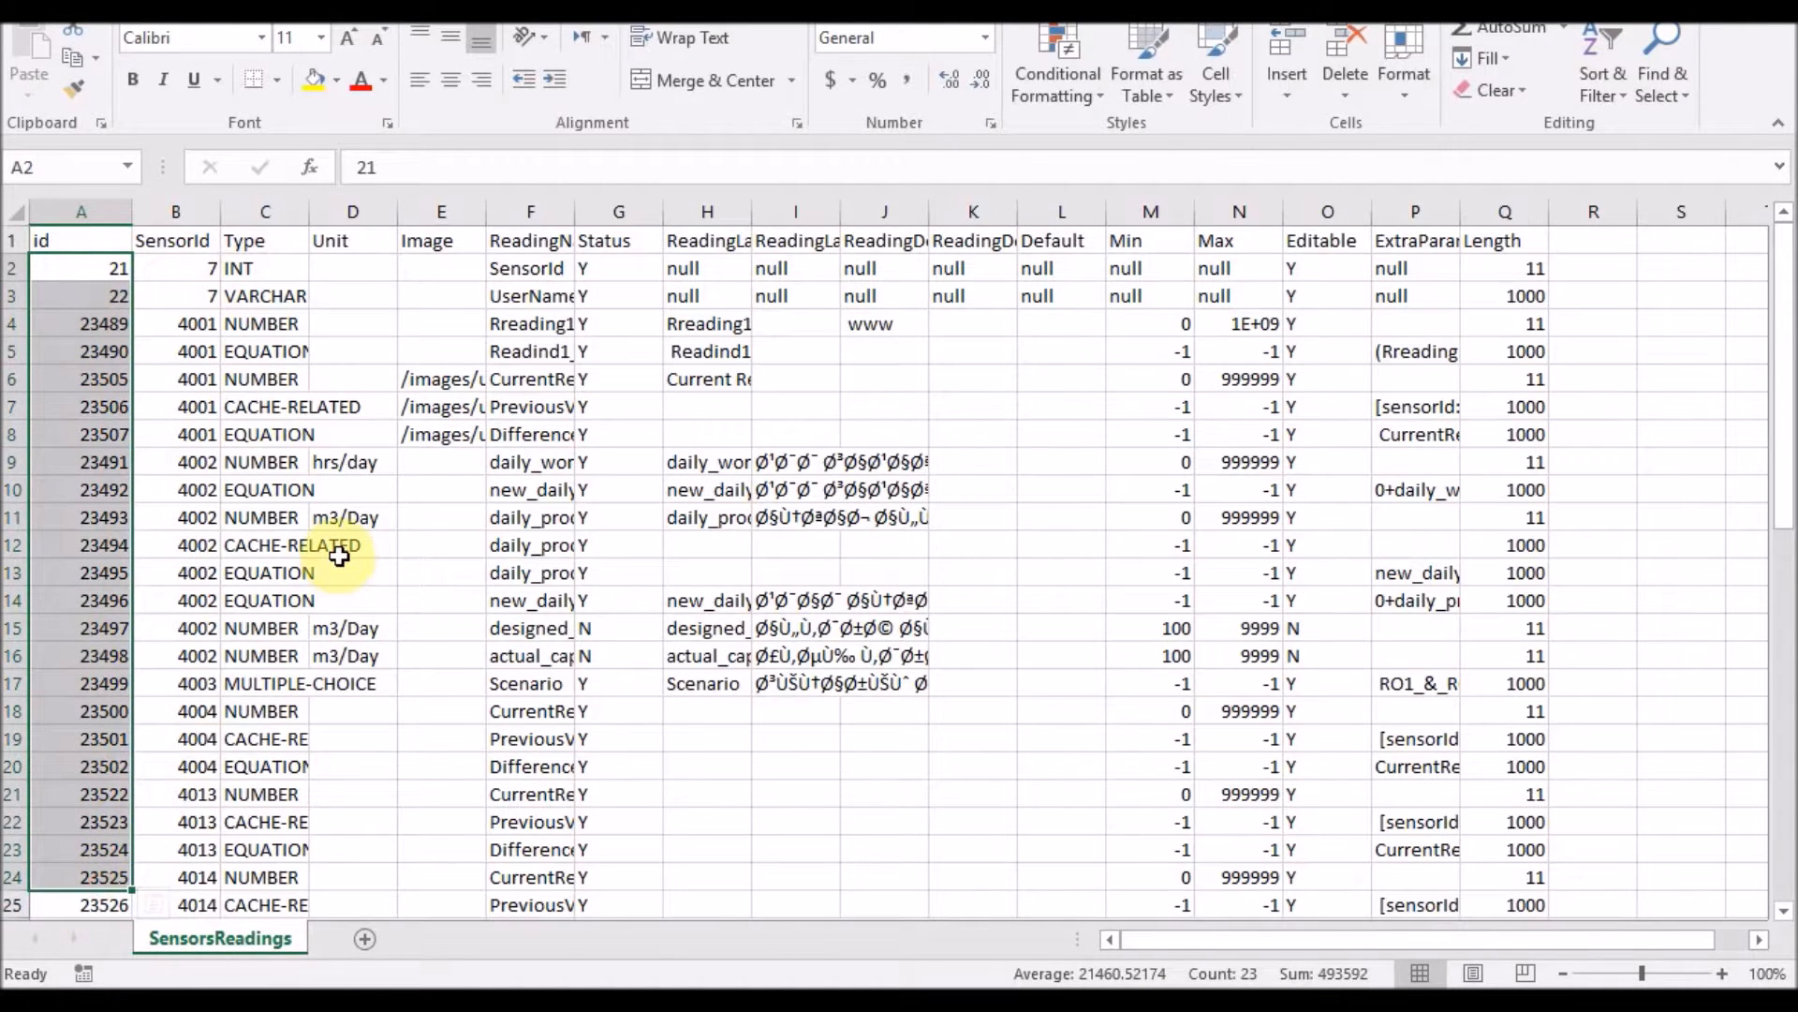
scroll(339, 552, "down", 1)
scroll(281, 477, "up", 1)
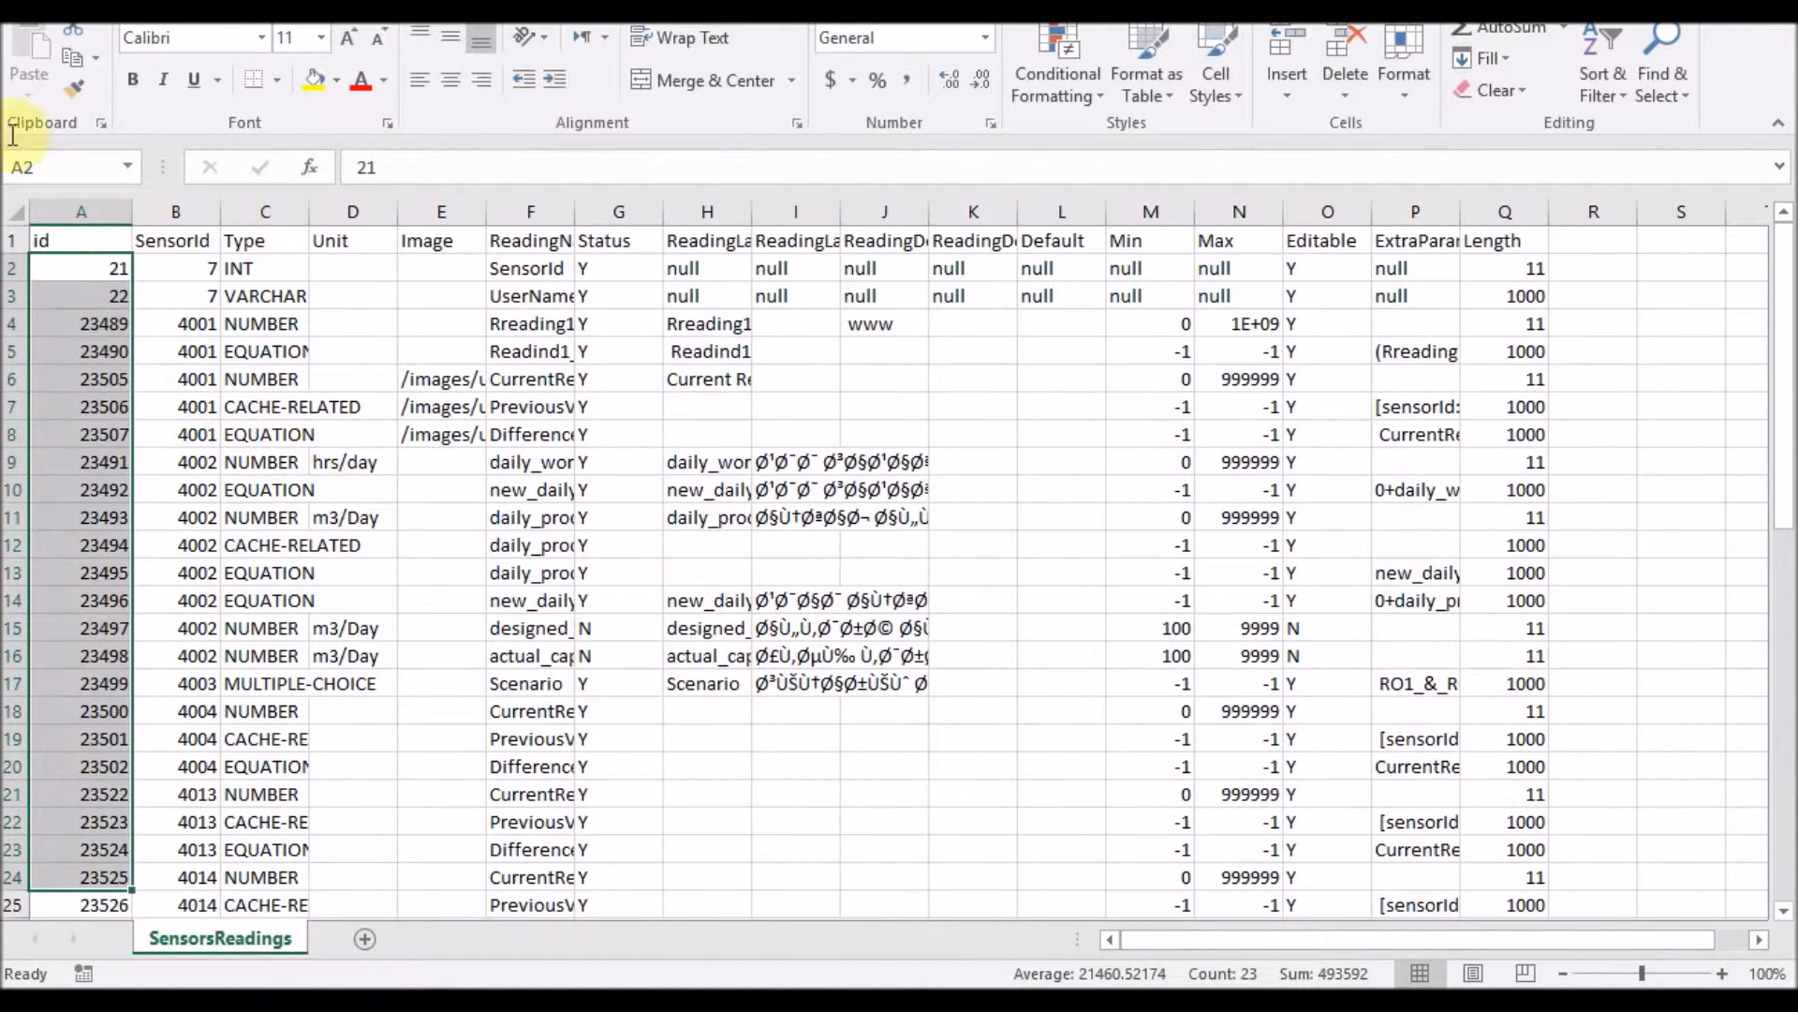
Step: Return to the Sensor Management Interface in the browser, open the page for uploading sensors from CSV and review its two upload areas
left_click(2, 61)
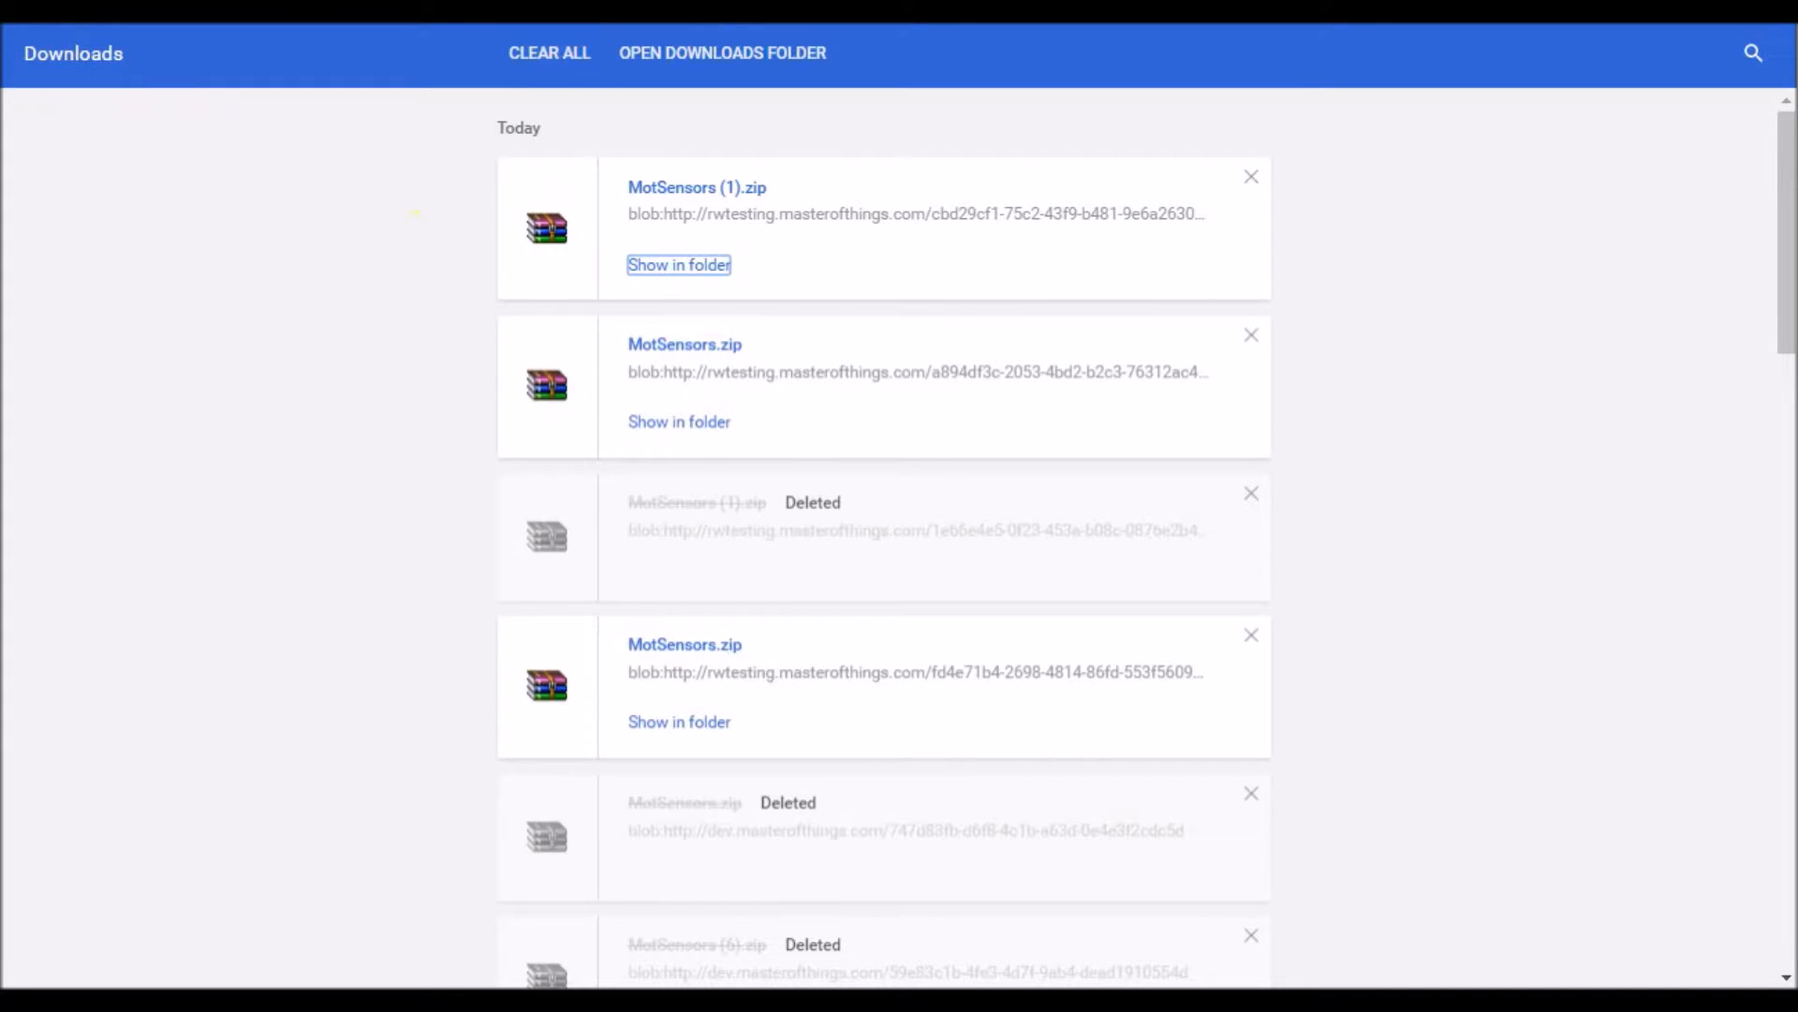
left_click(689, 12)
left_click(243, 258)
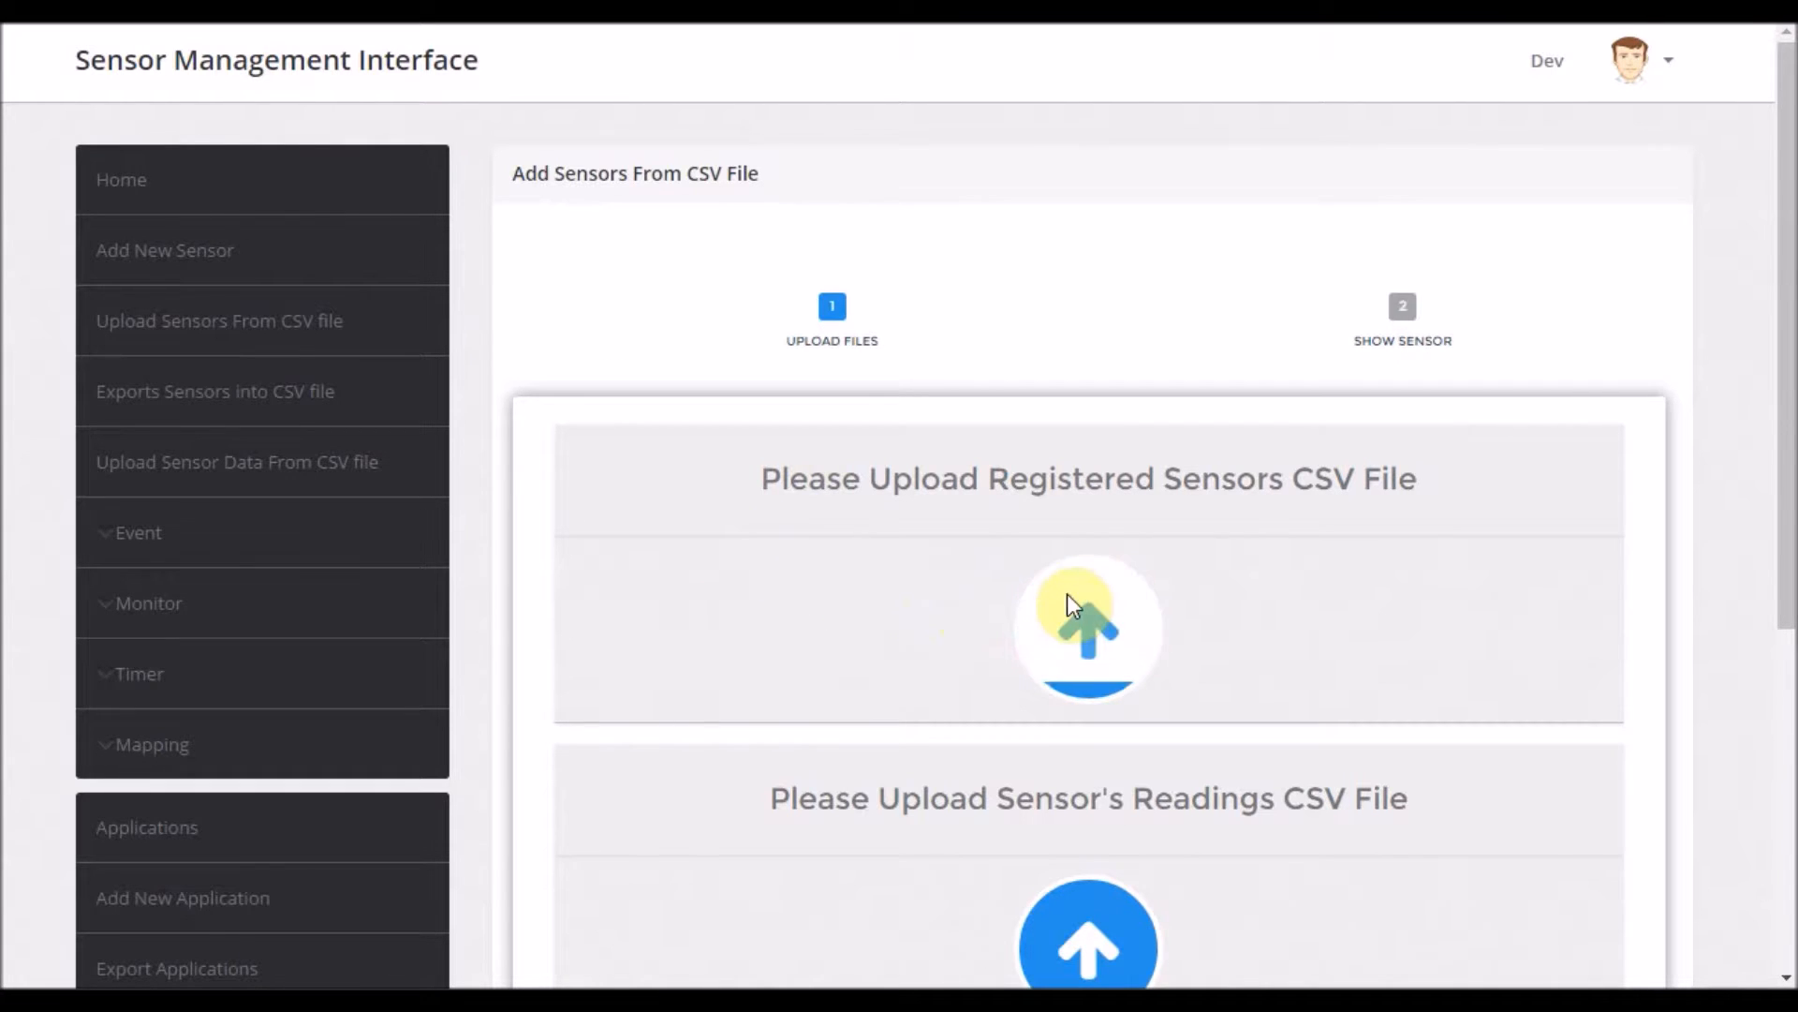
scroll(974, 599, "down", 1)
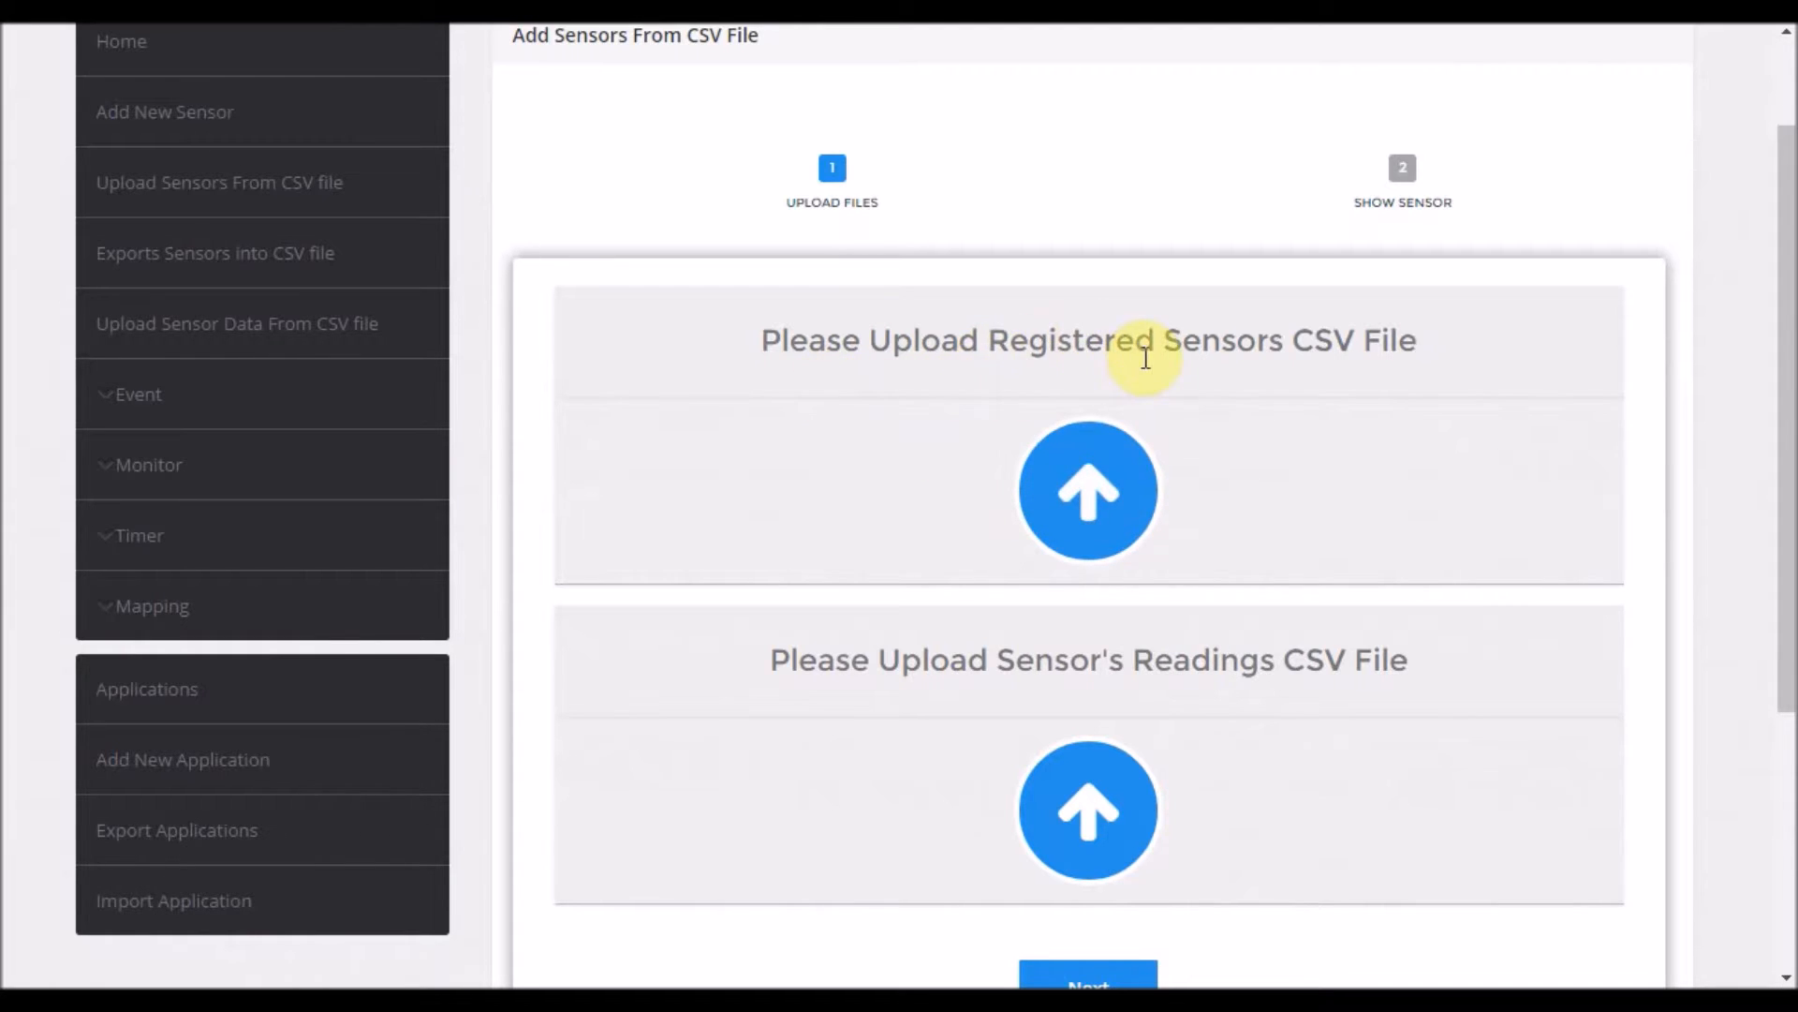
scroll(1255, 581, "down", 2)
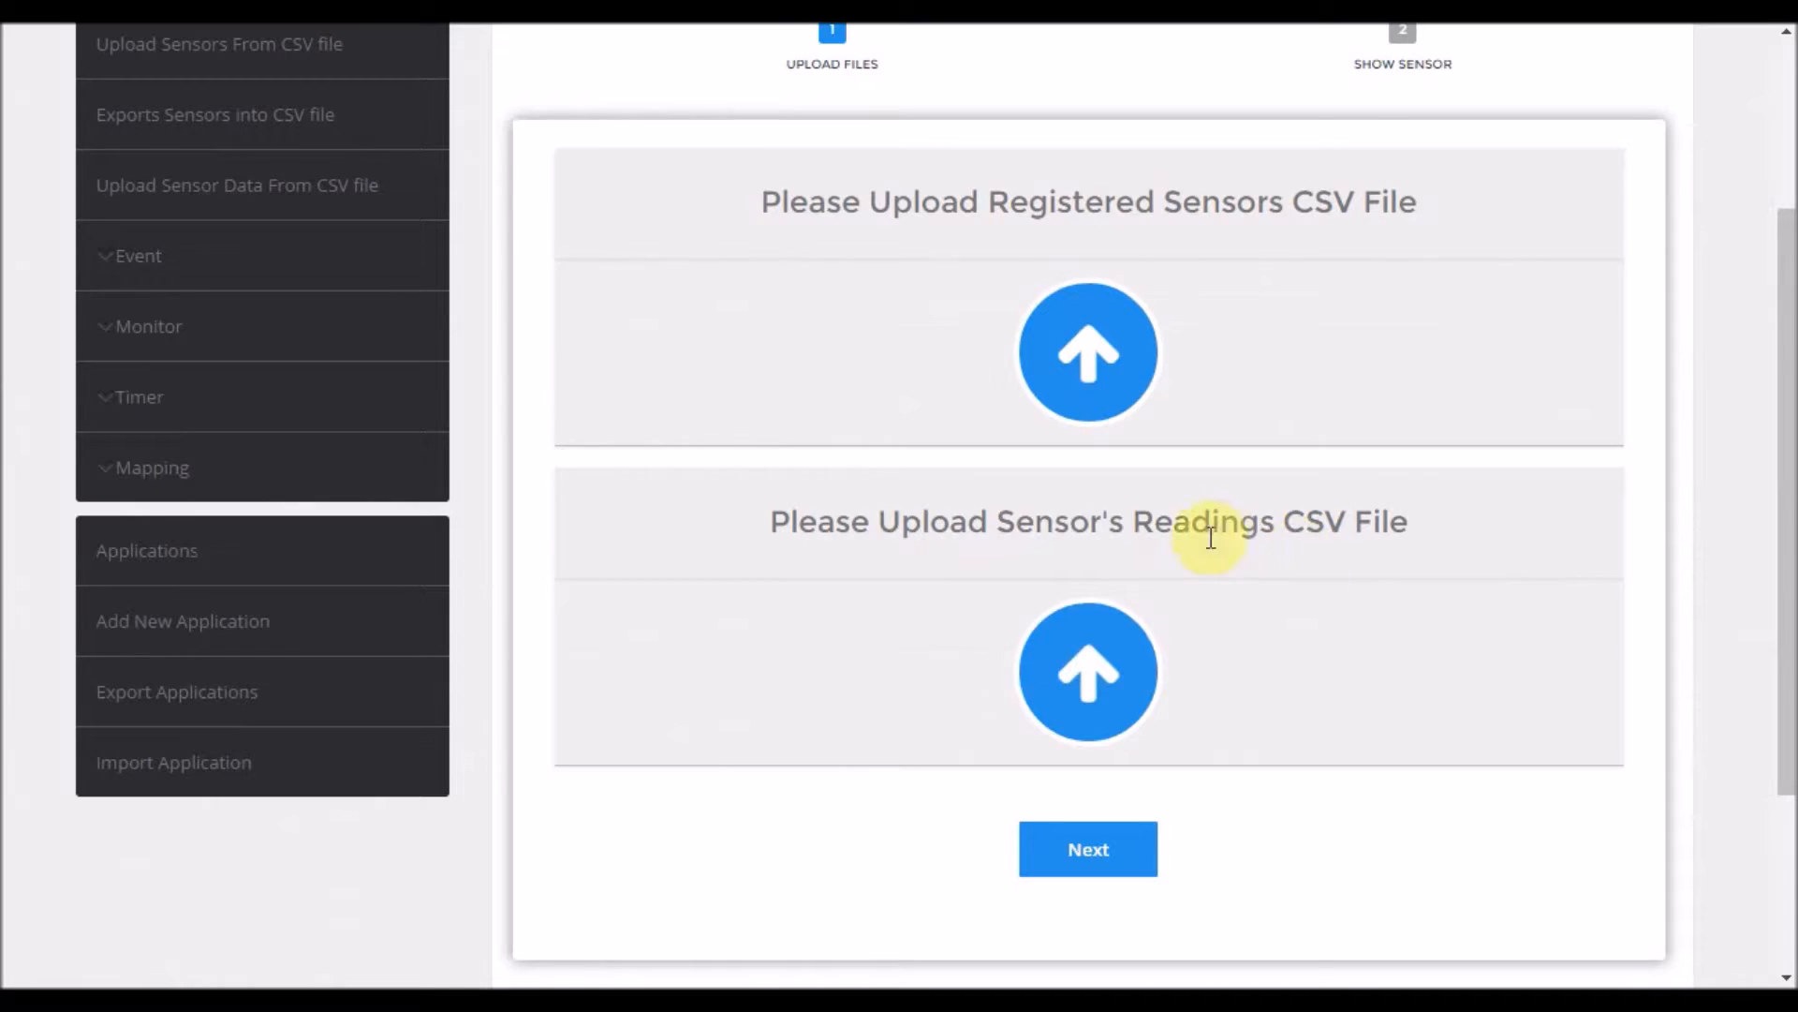
scroll(1190, 548, "up", 4)
Step: Upload RegisteredSensors.csv from the MotSensors (1) folder as the registered sensors file
left_click(1085, 641)
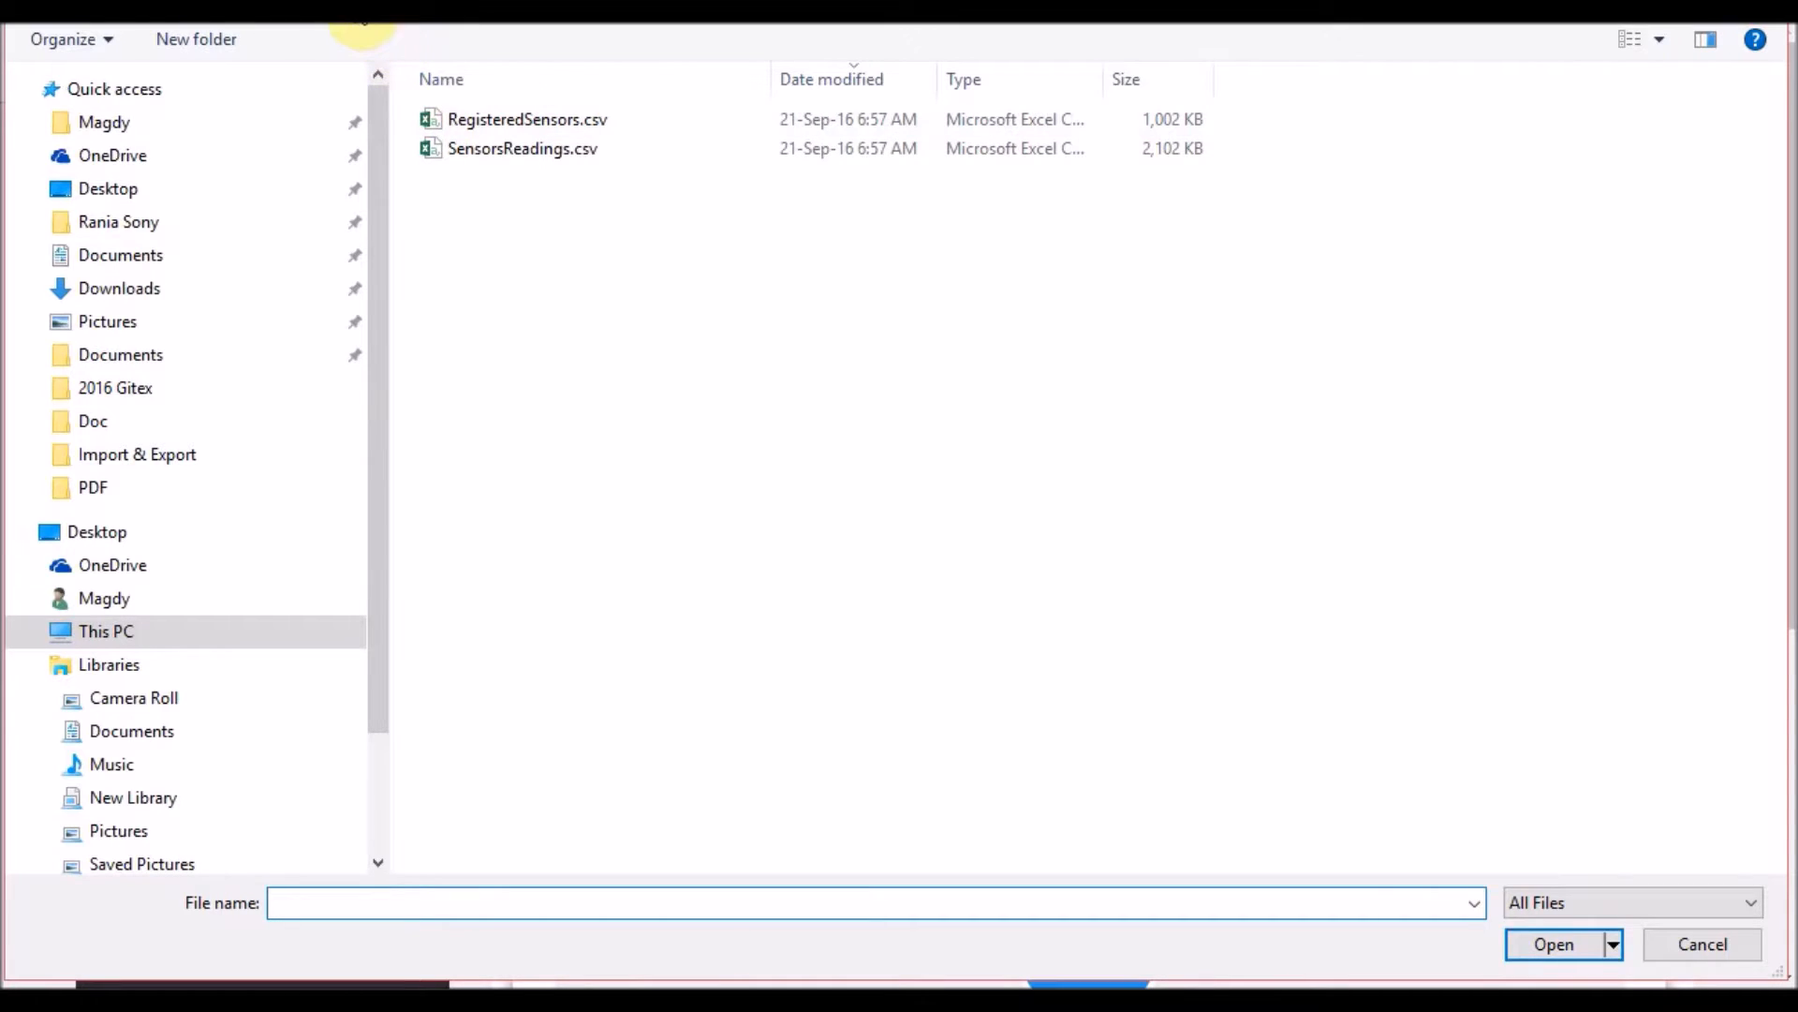
left_click(356, 3)
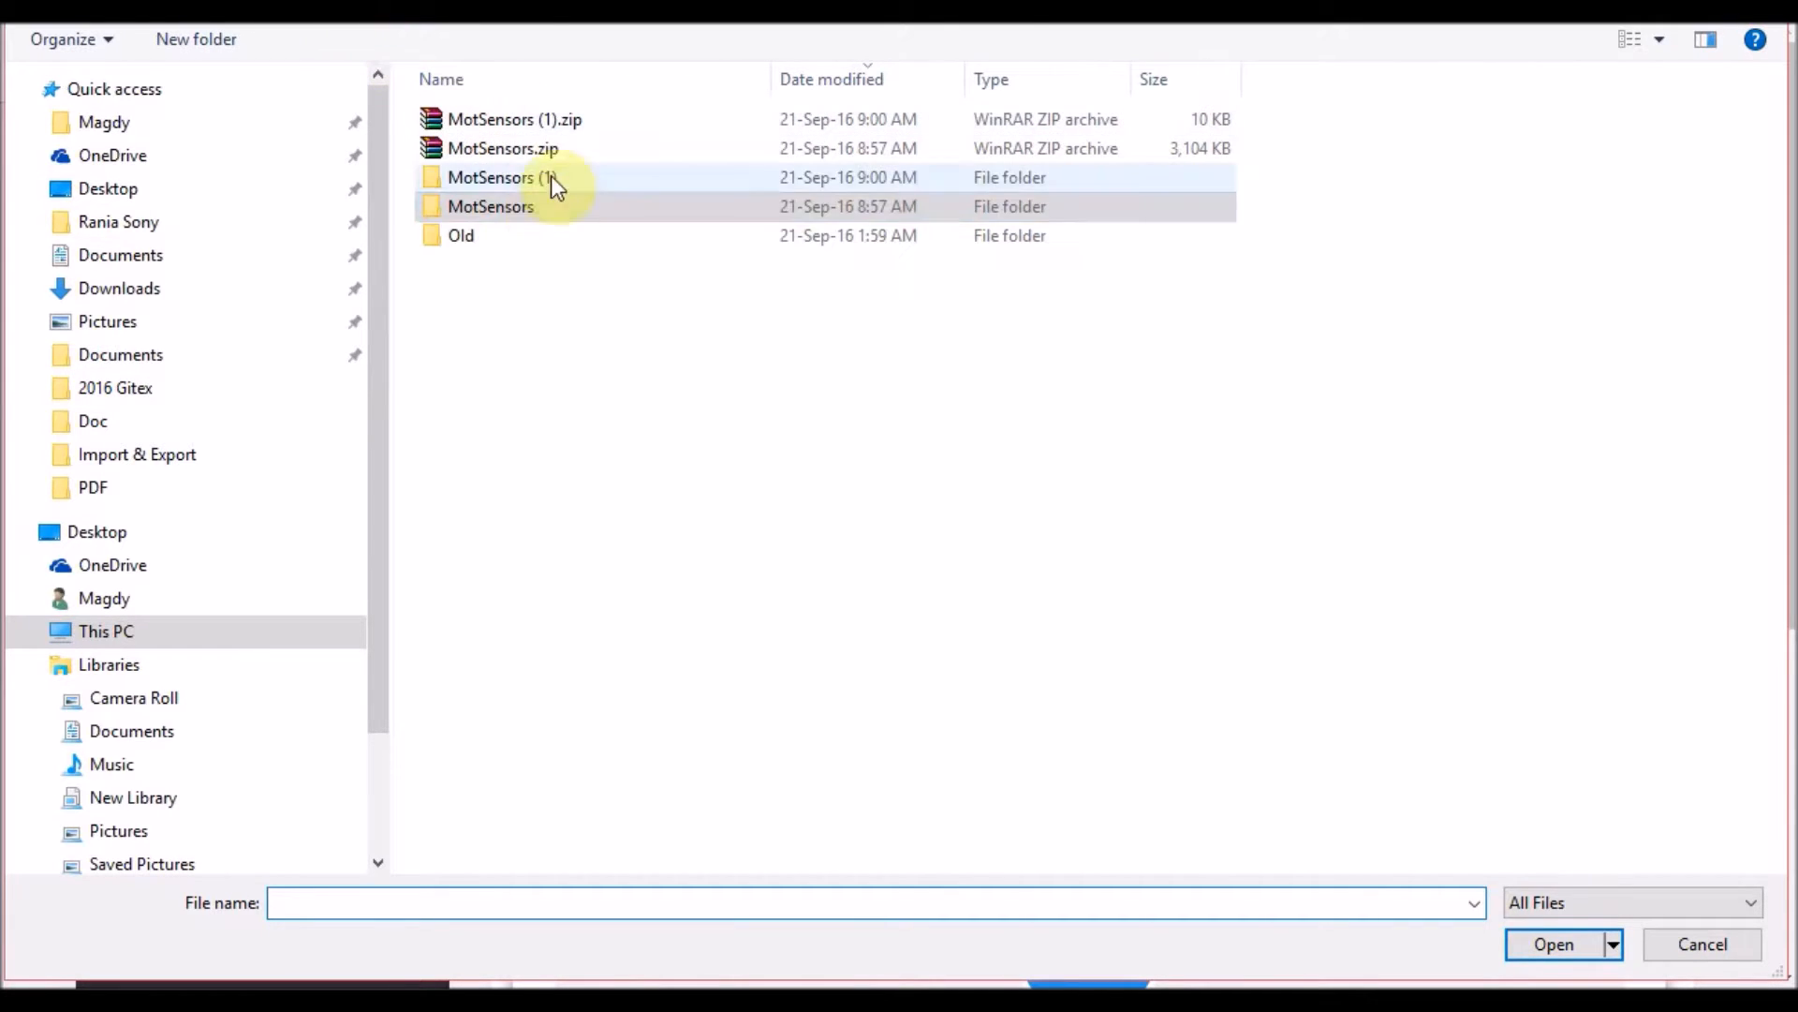
left_click(504, 181)
double_click(504, 181)
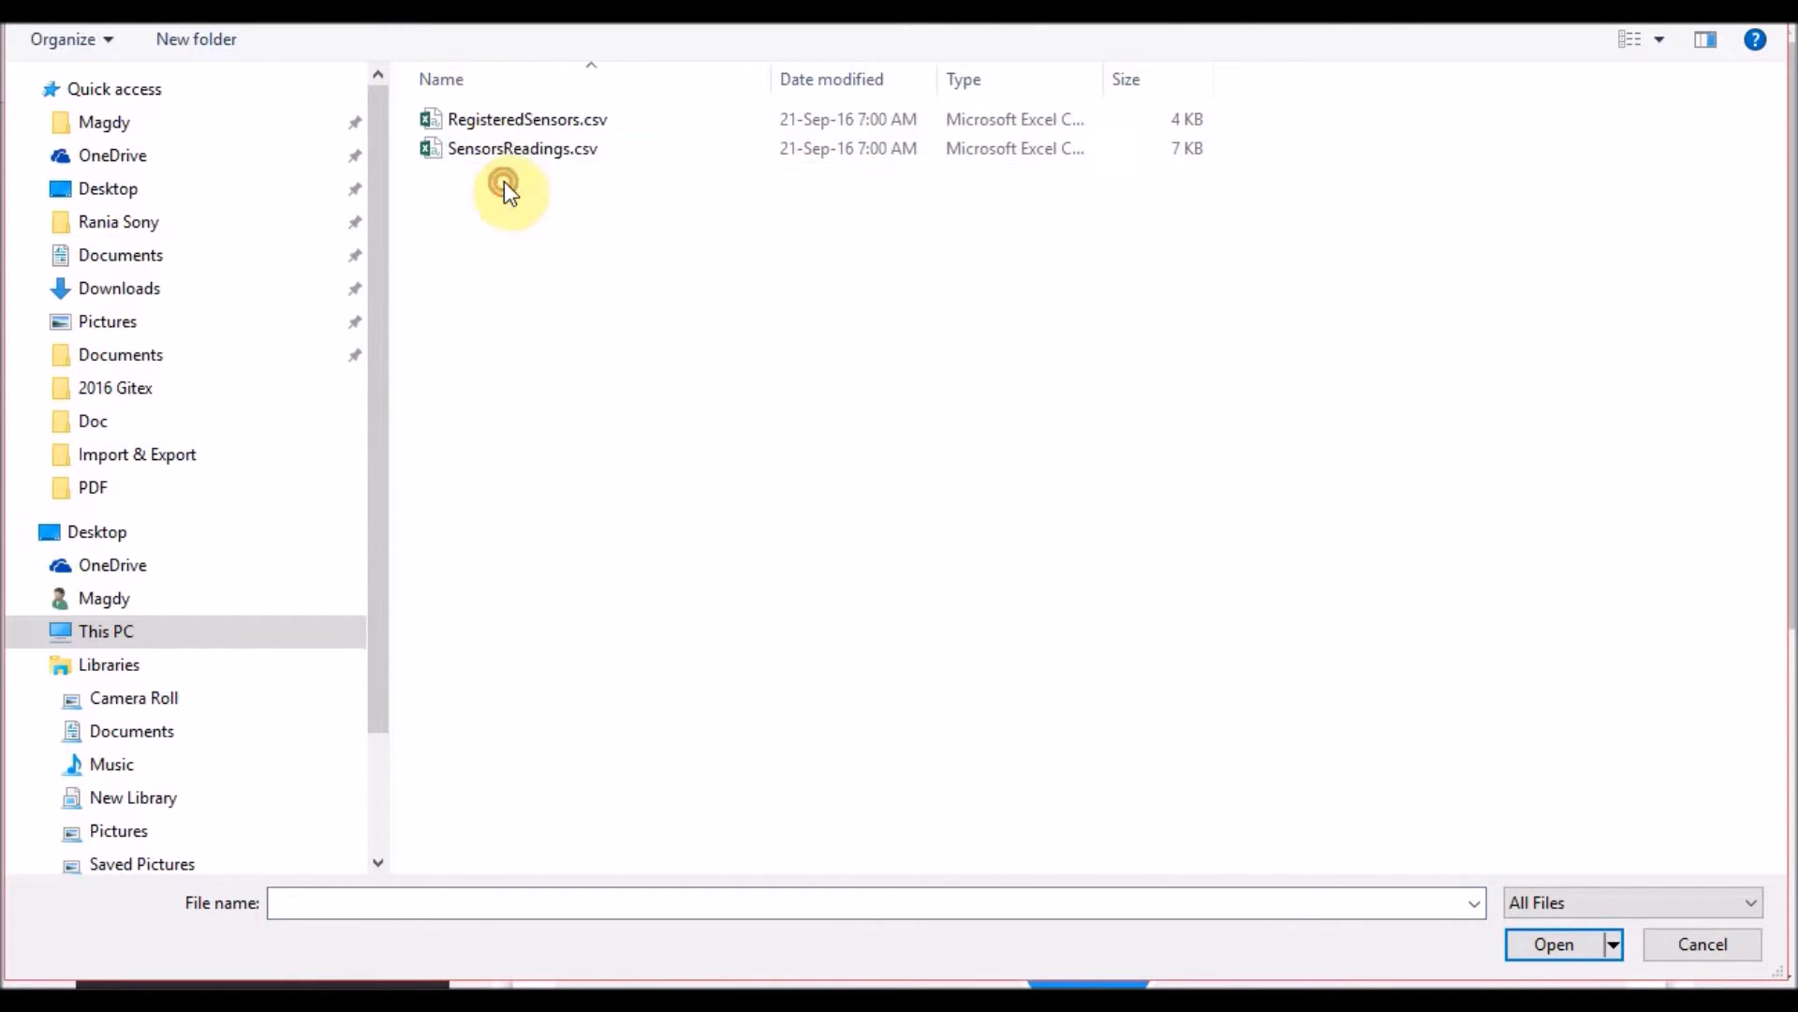
double_click(491, 122)
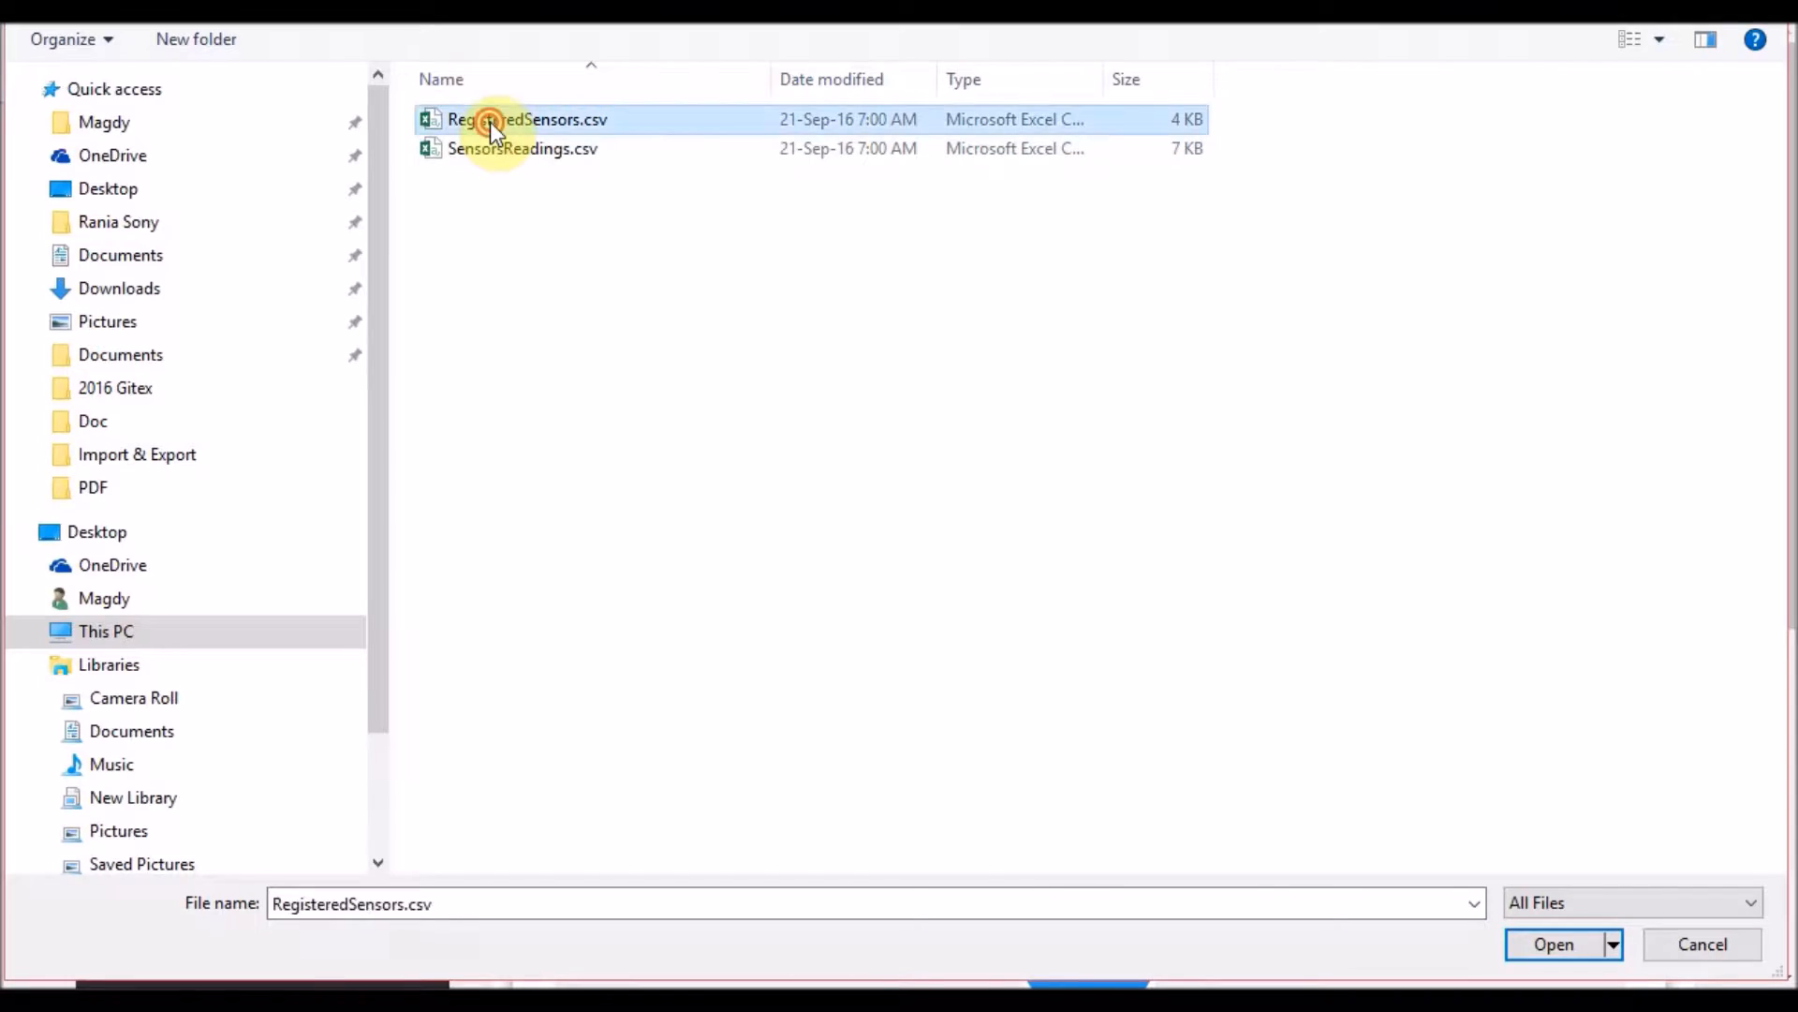
Step: Upload SensorsReadings.csv as the sensor's readings file and continue to the Show Sensor stage
scroll(1087, 511, "down", 1)
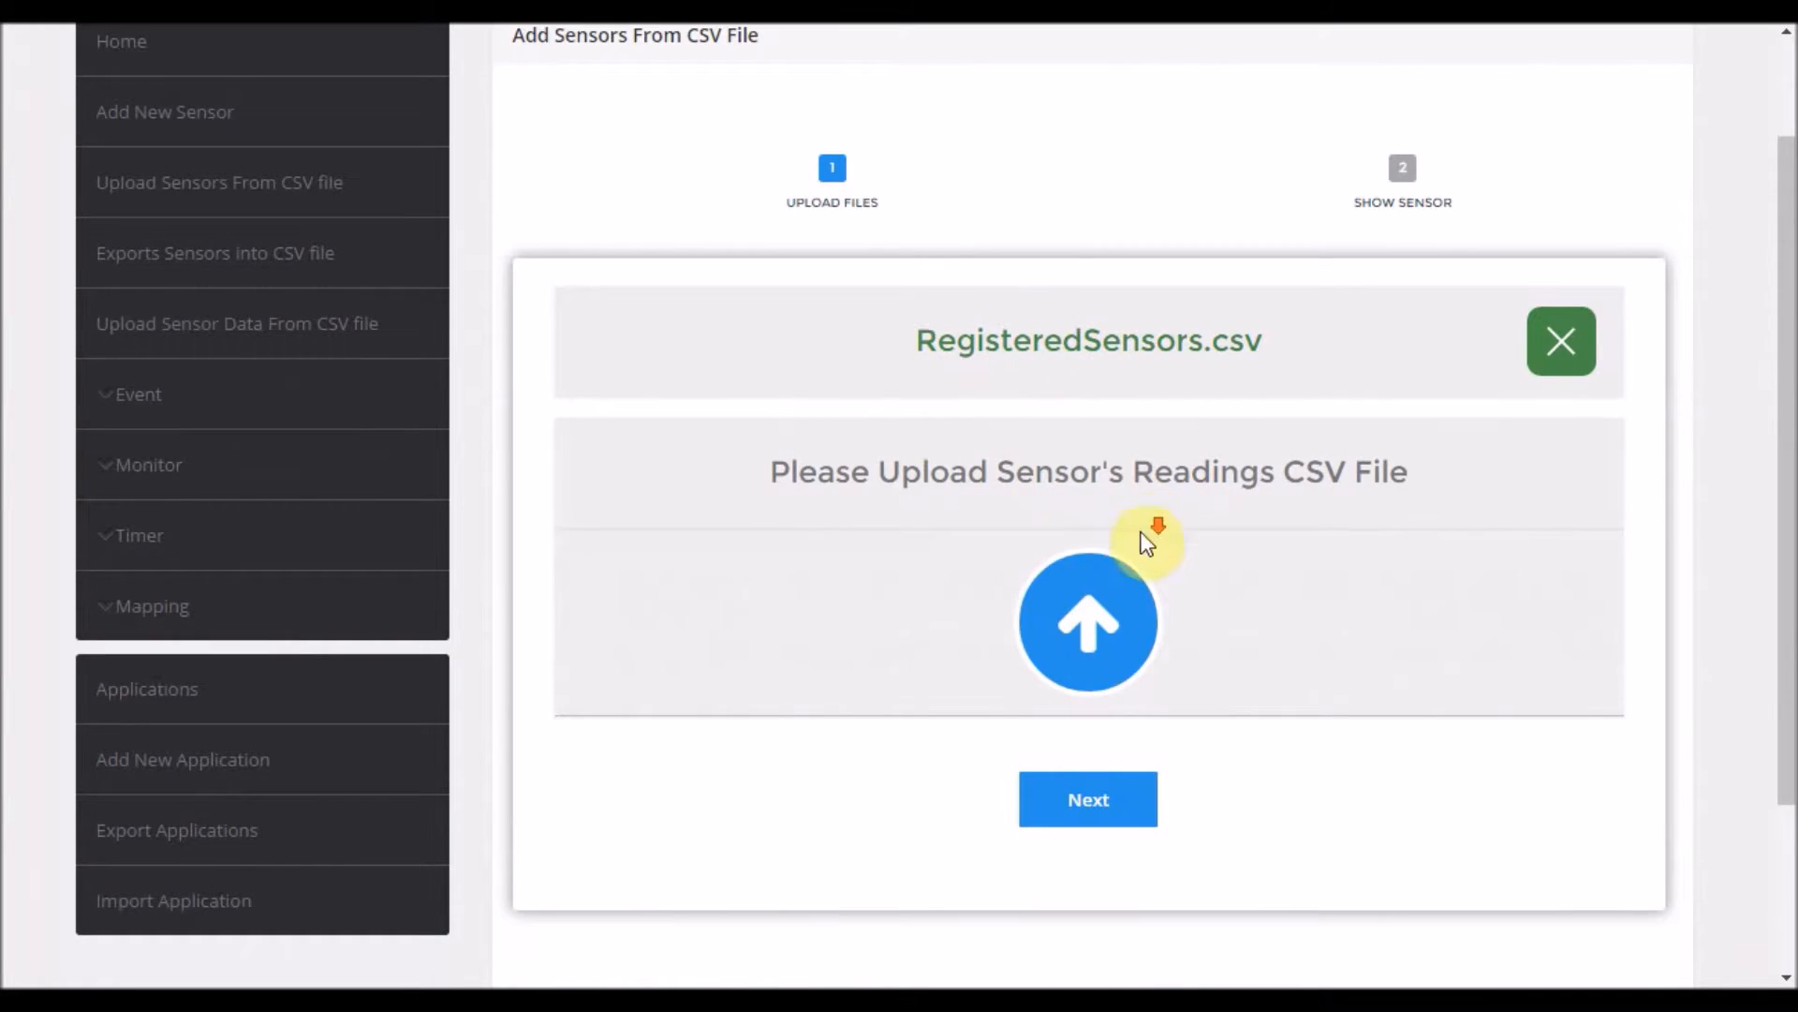
left_click(1091, 636)
double_click(515, 148)
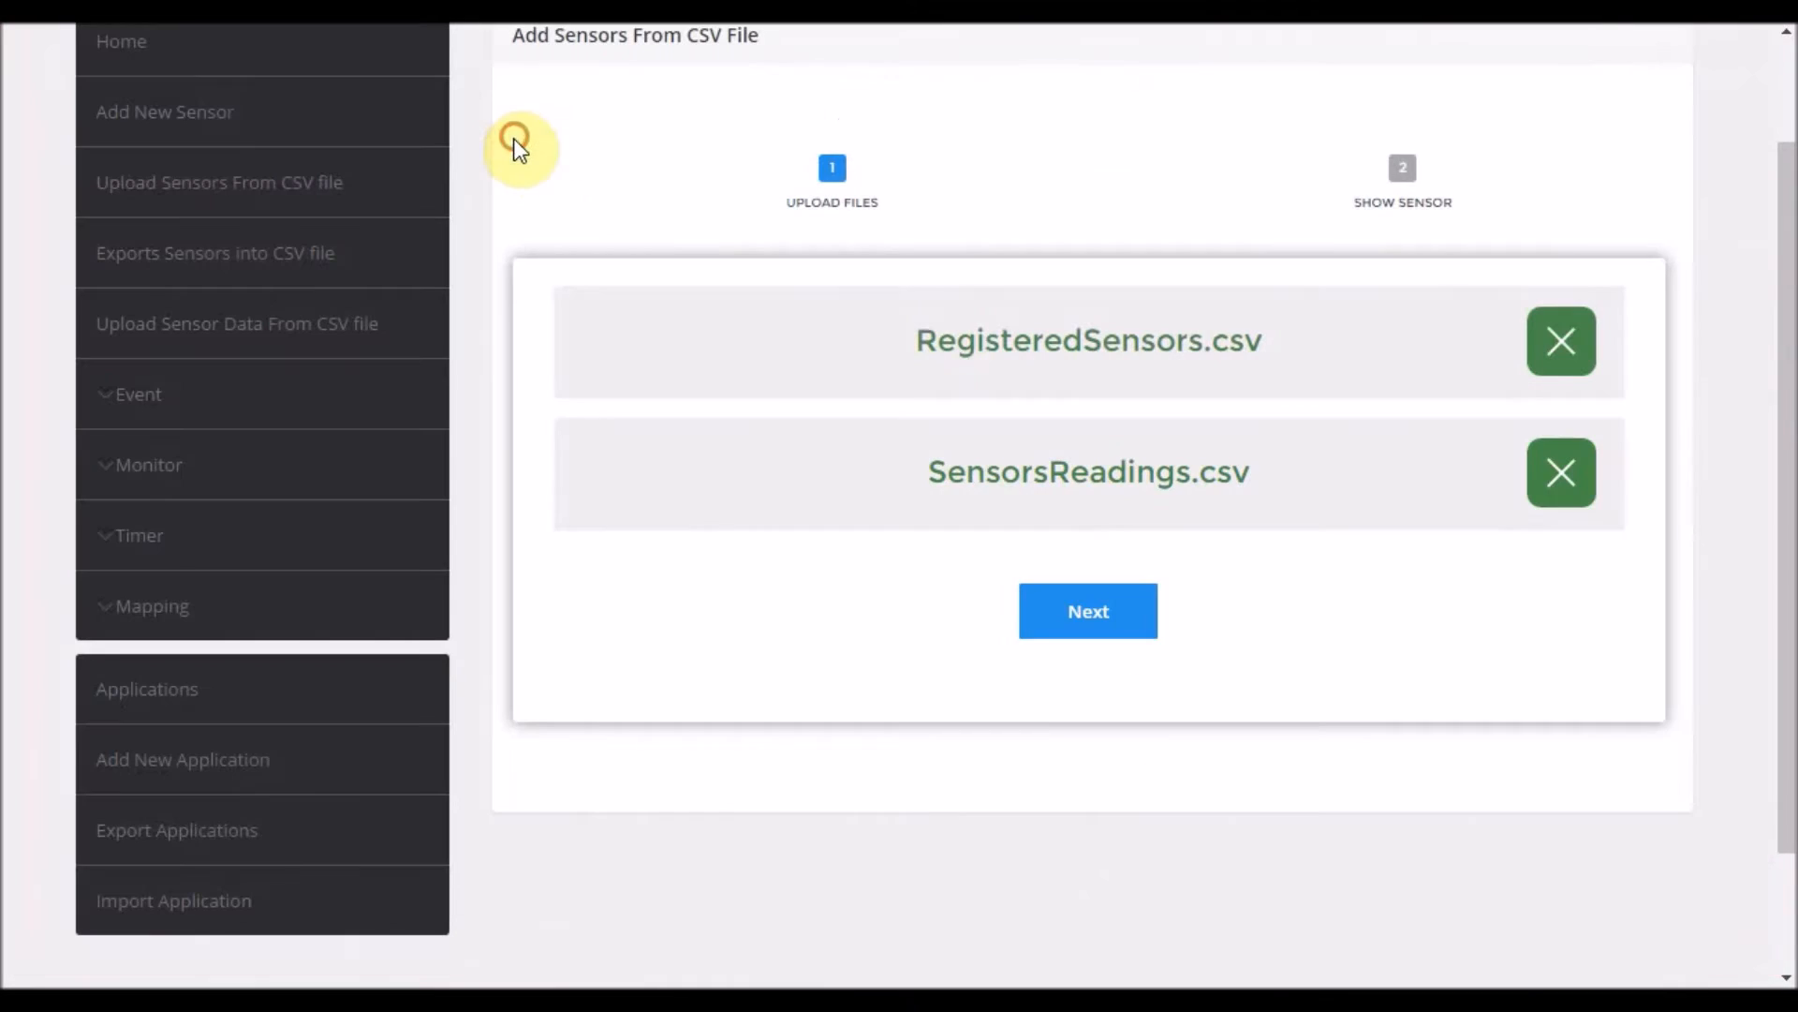
left_click(1108, 624)
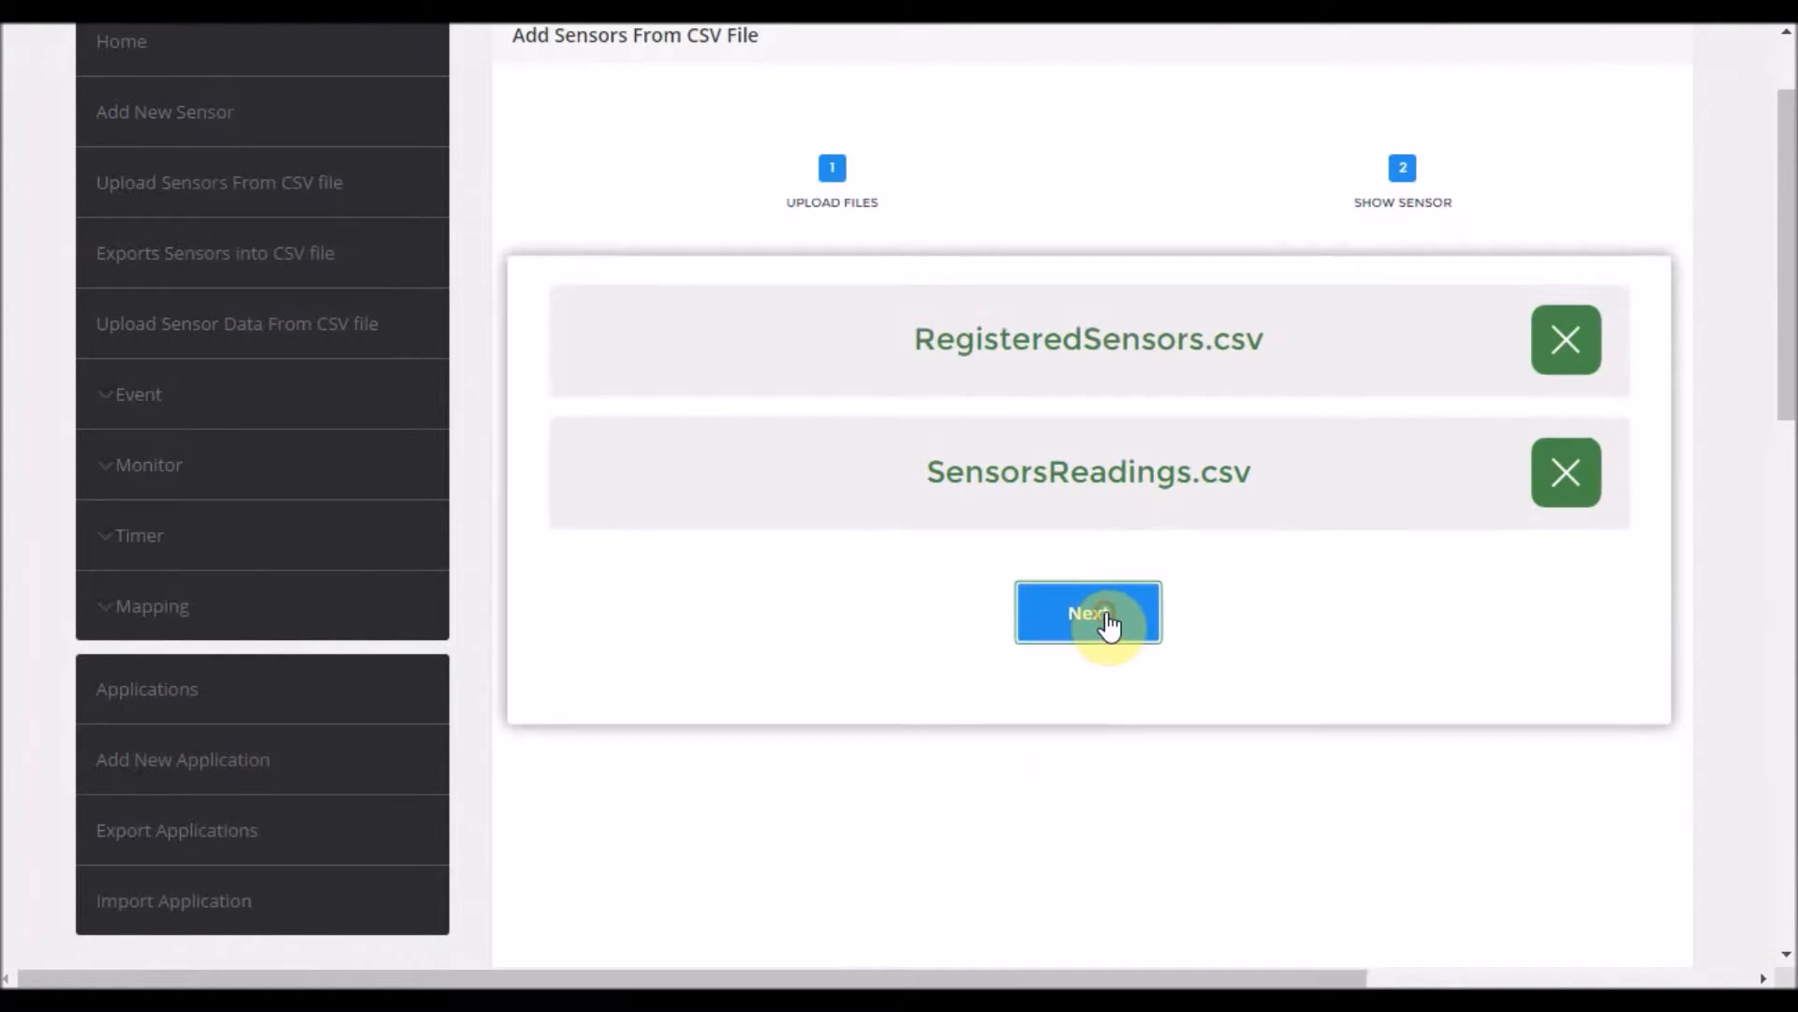
Step: Examine the preview table of sensors read from the uploaded files, down to its entry count and submission options
scroll(709, 514, "down", 3)
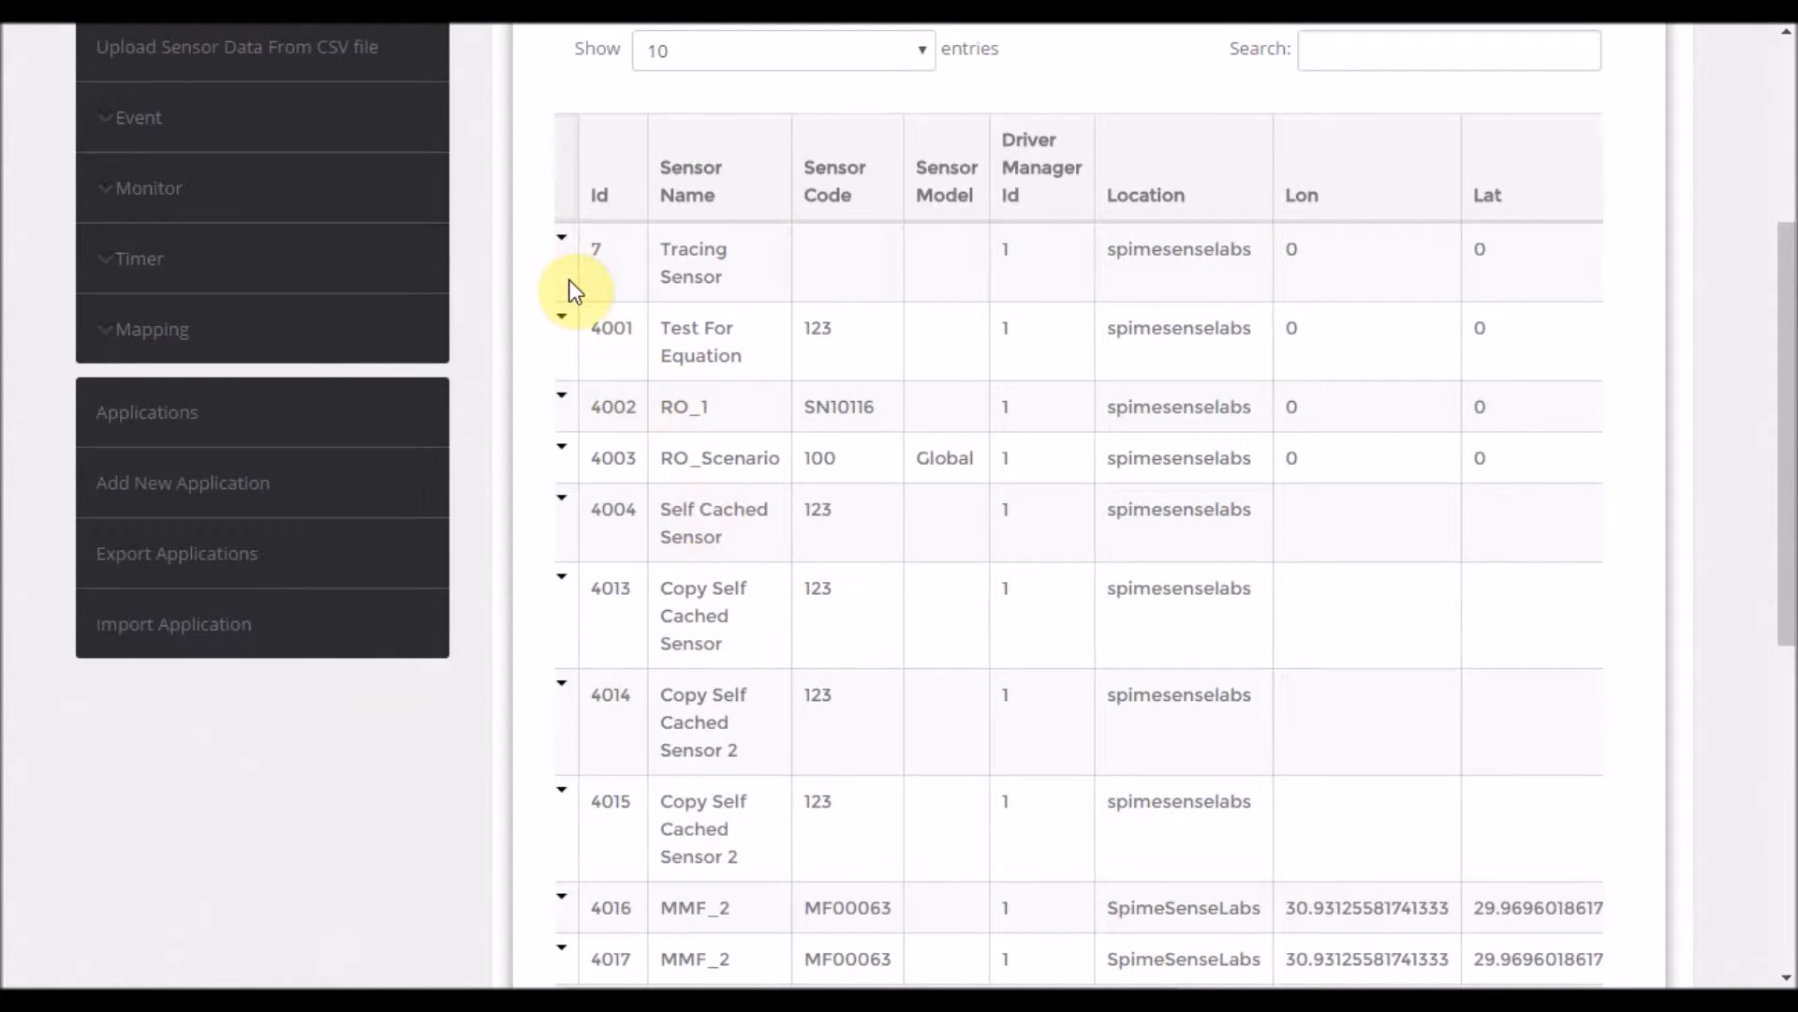
scroll(576, 291, "down", 5)
scroll(582, 300, "down", 2)
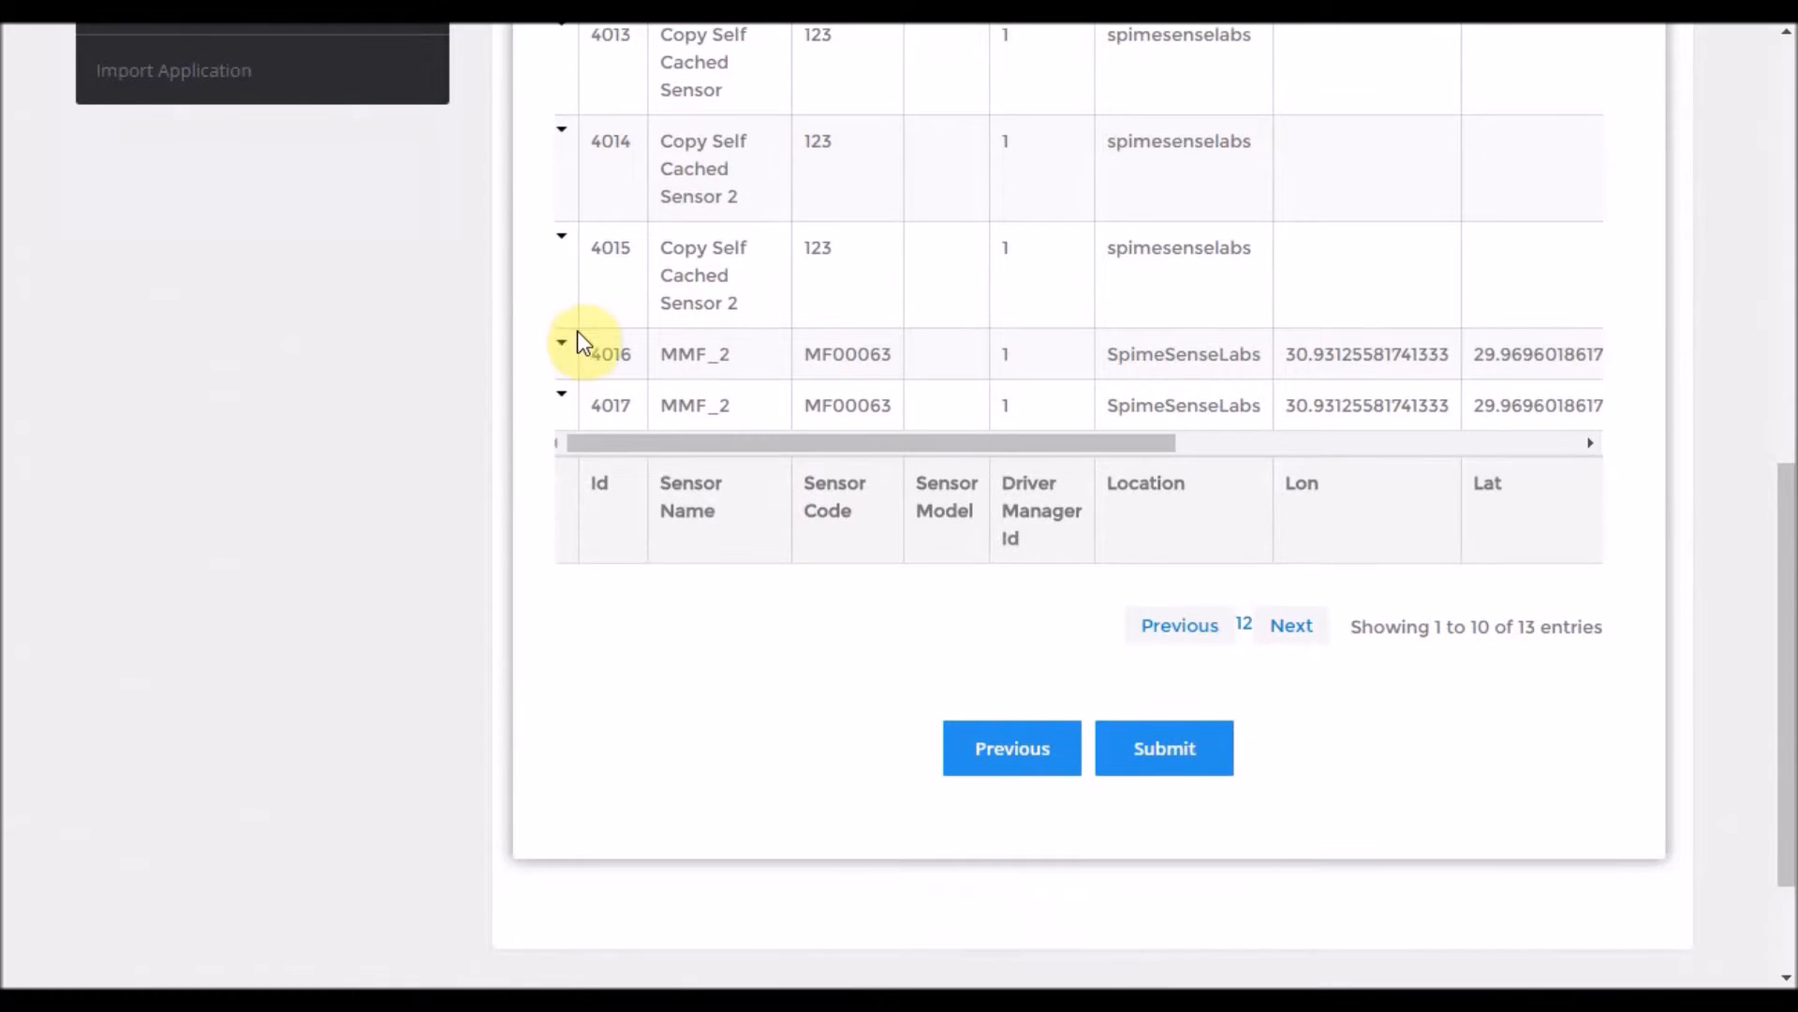
scroll(1028, 387, "up", 5)
scroll(1029, 388, "down", 5)
left_click(1164, 629)
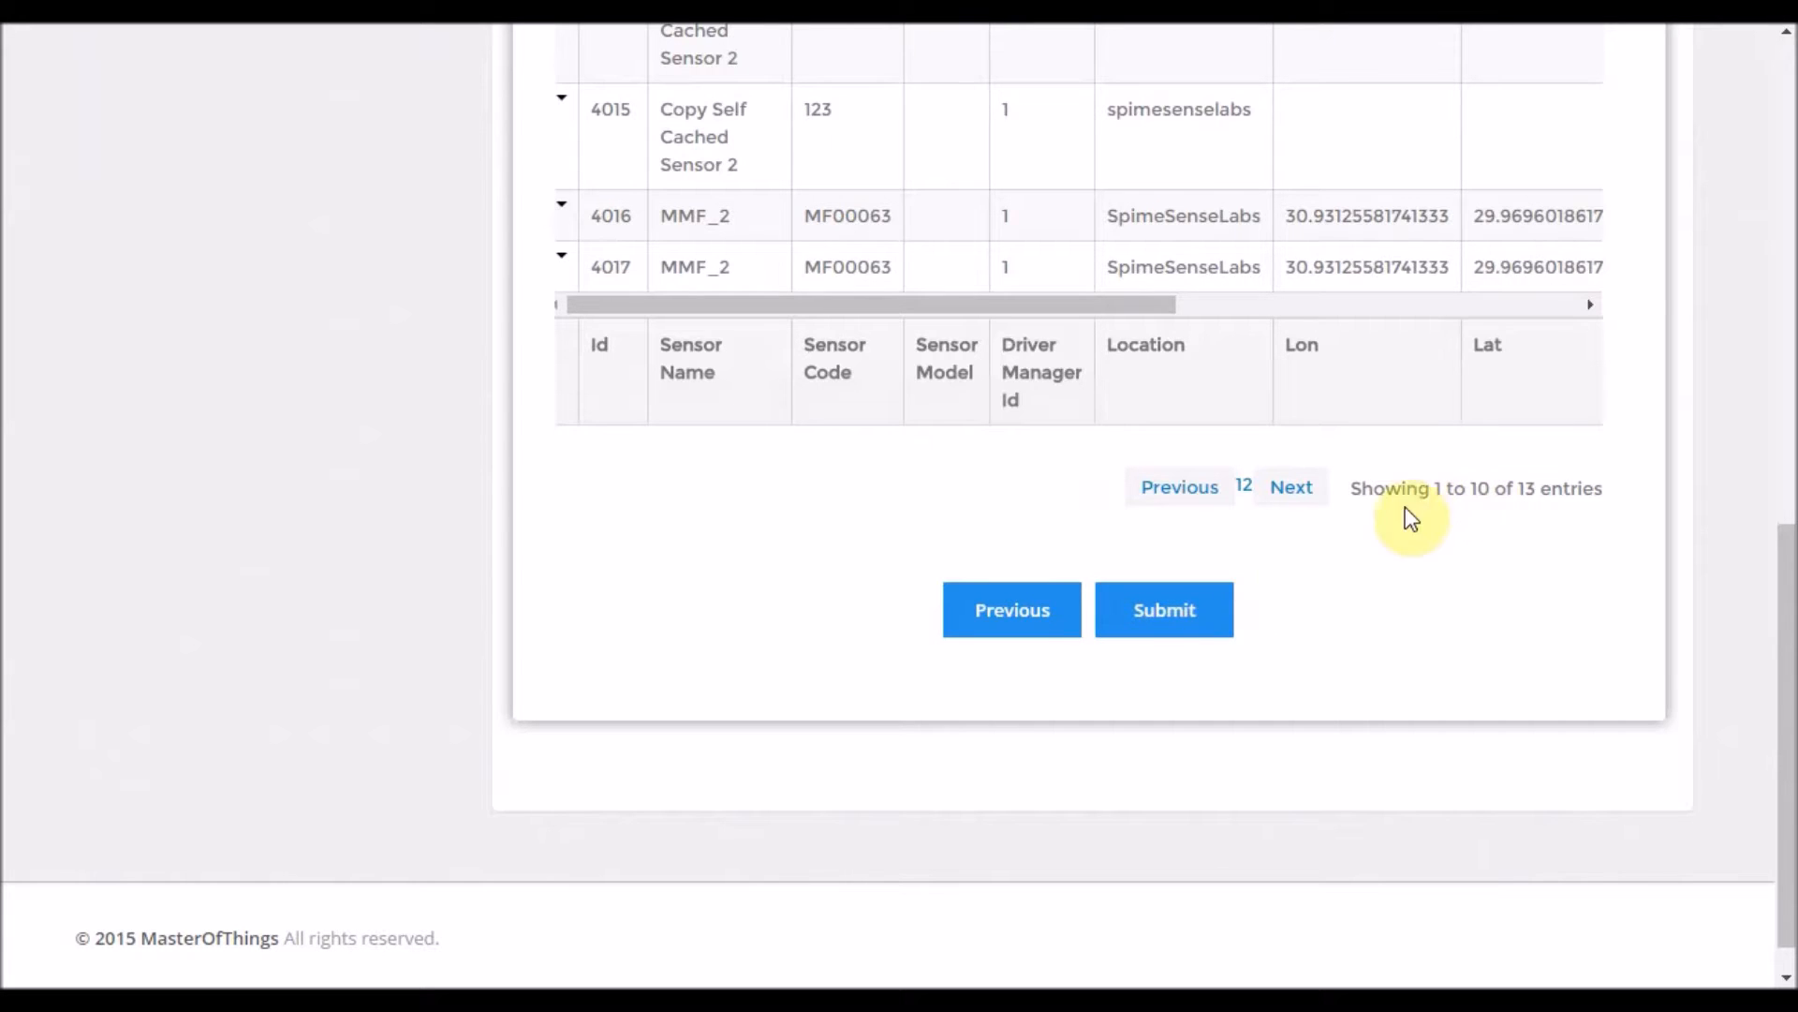
scroll(1184, 534, "up", 1)
scroll(1182, 542, "down", 1)
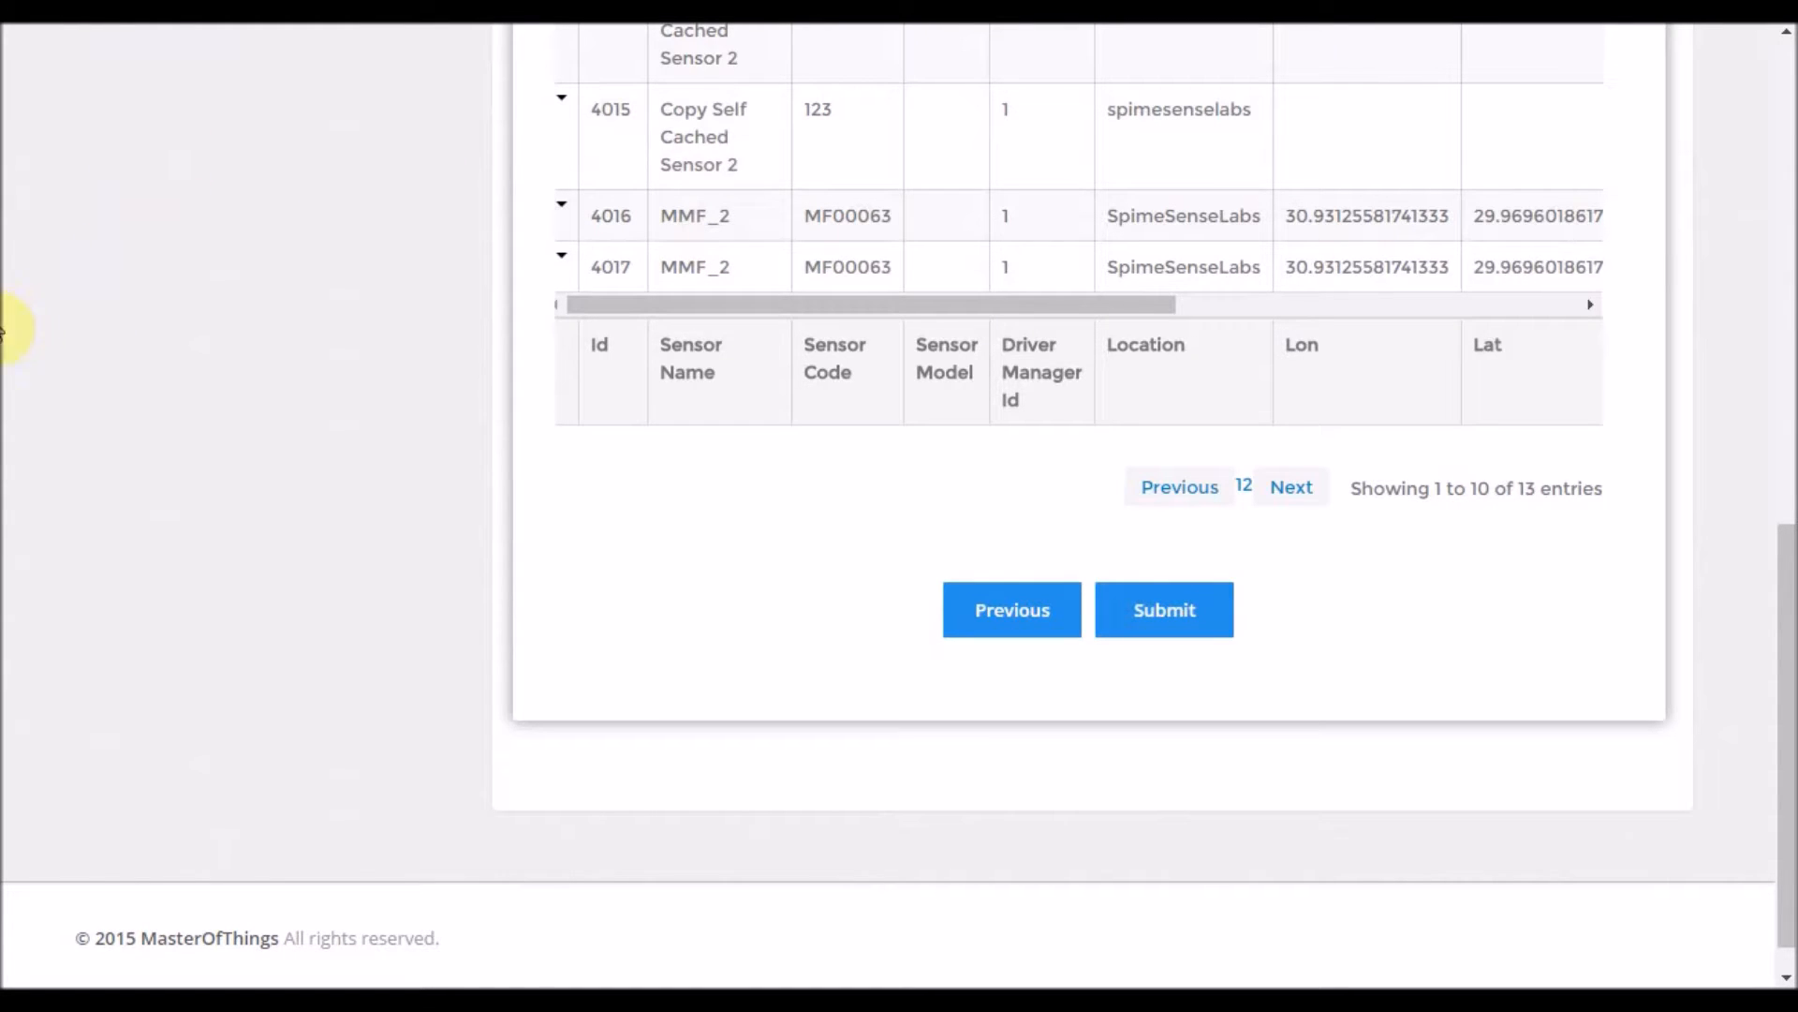
Step: Switch to the RegisteredSensors workbook in Excel and delete rows 4 to 15, from sensor RO_1 down
mouse_move(2, 333)
left_click(160, 289)
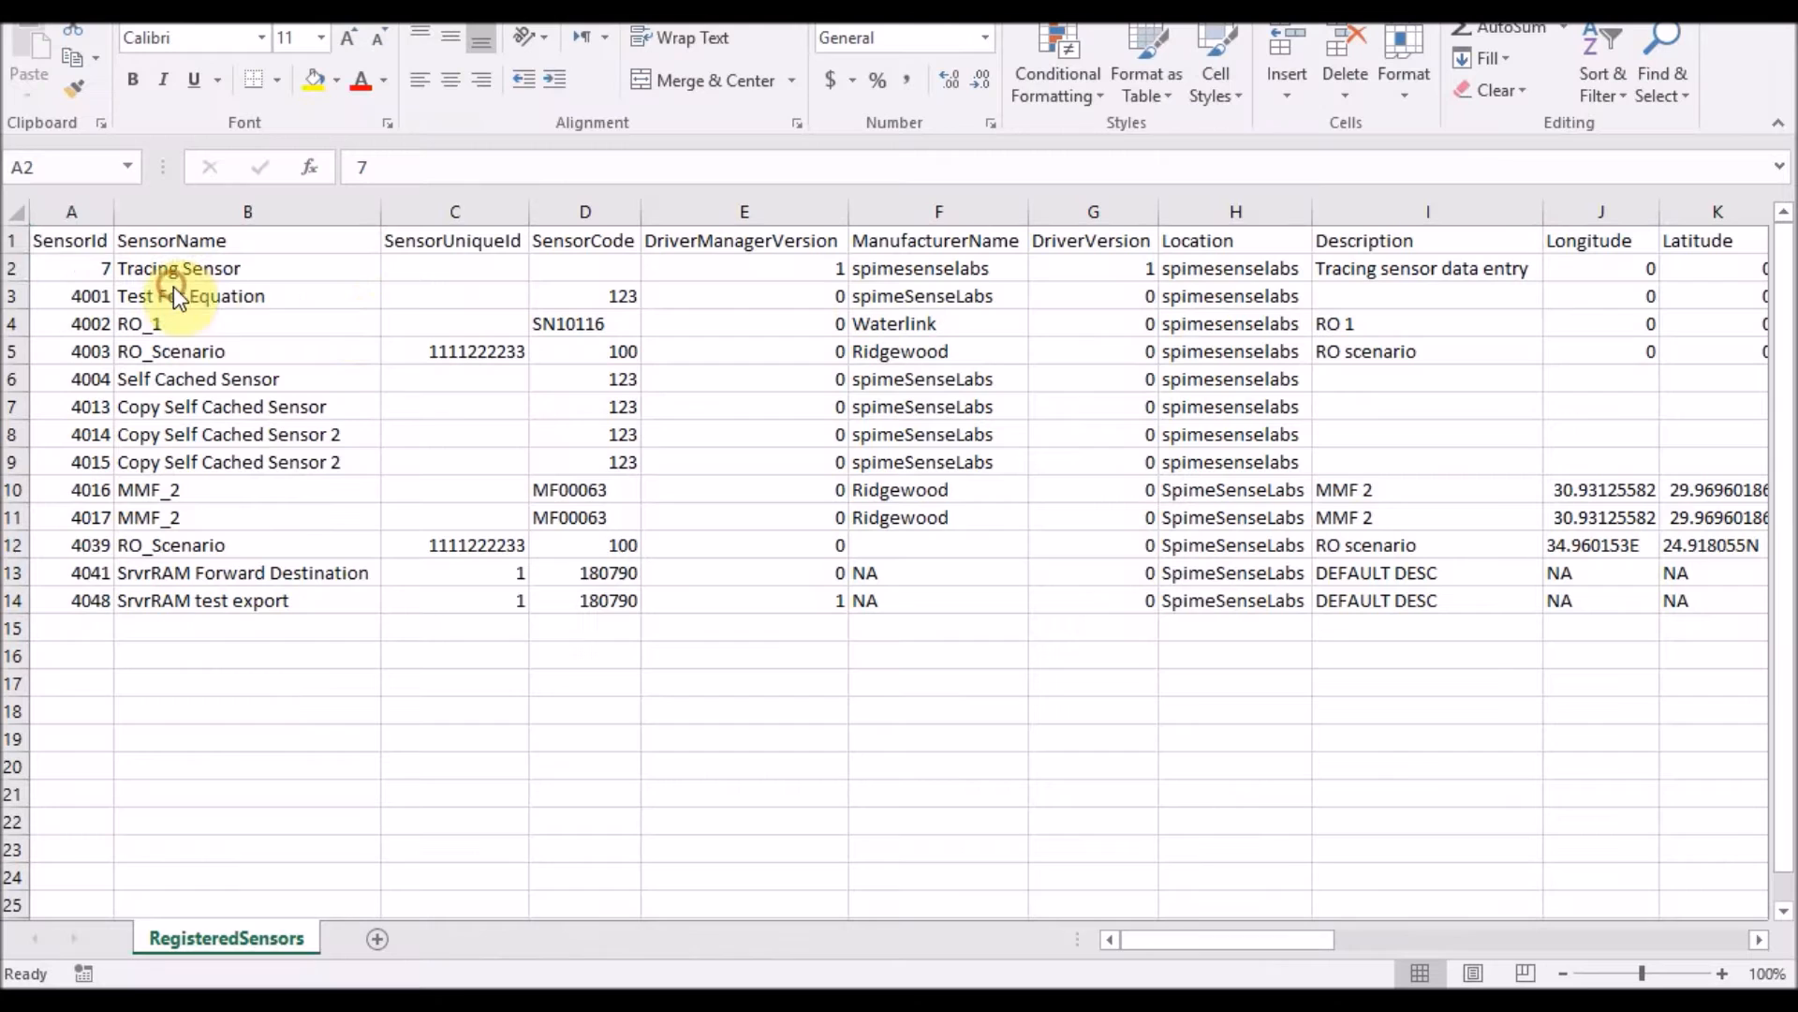
left_click(335, 291)
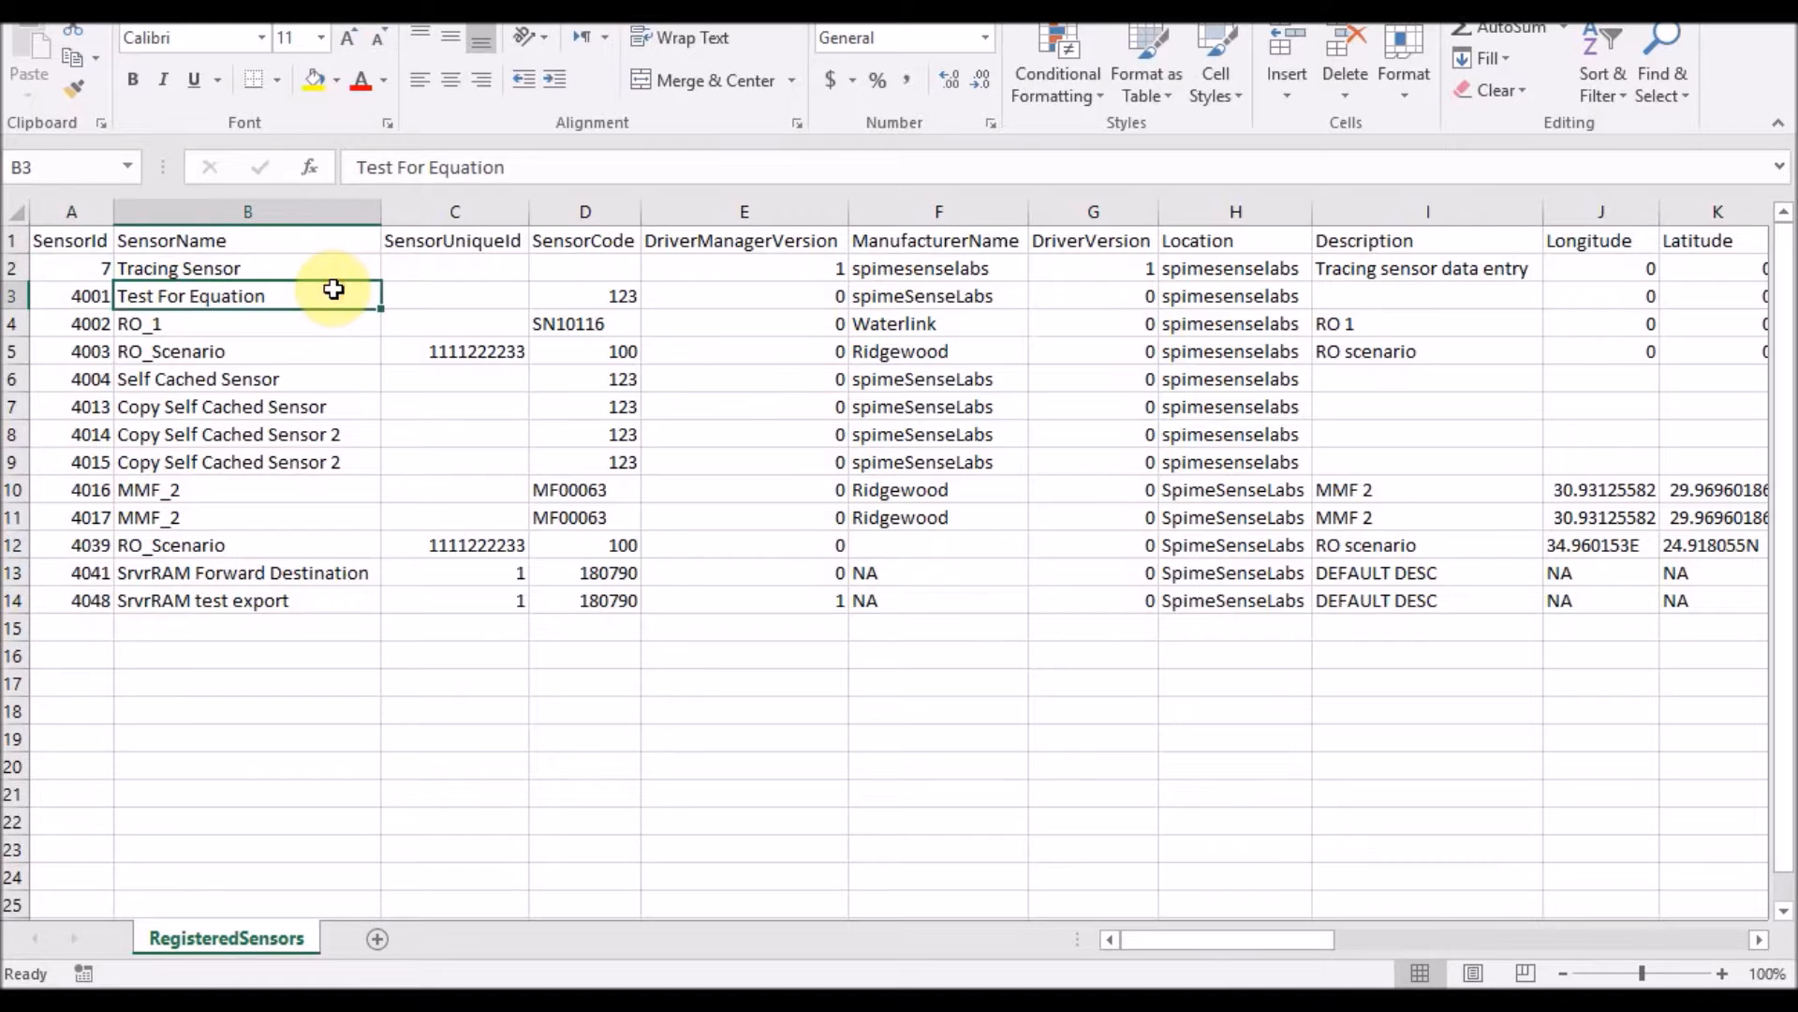
left_click(165, 324)
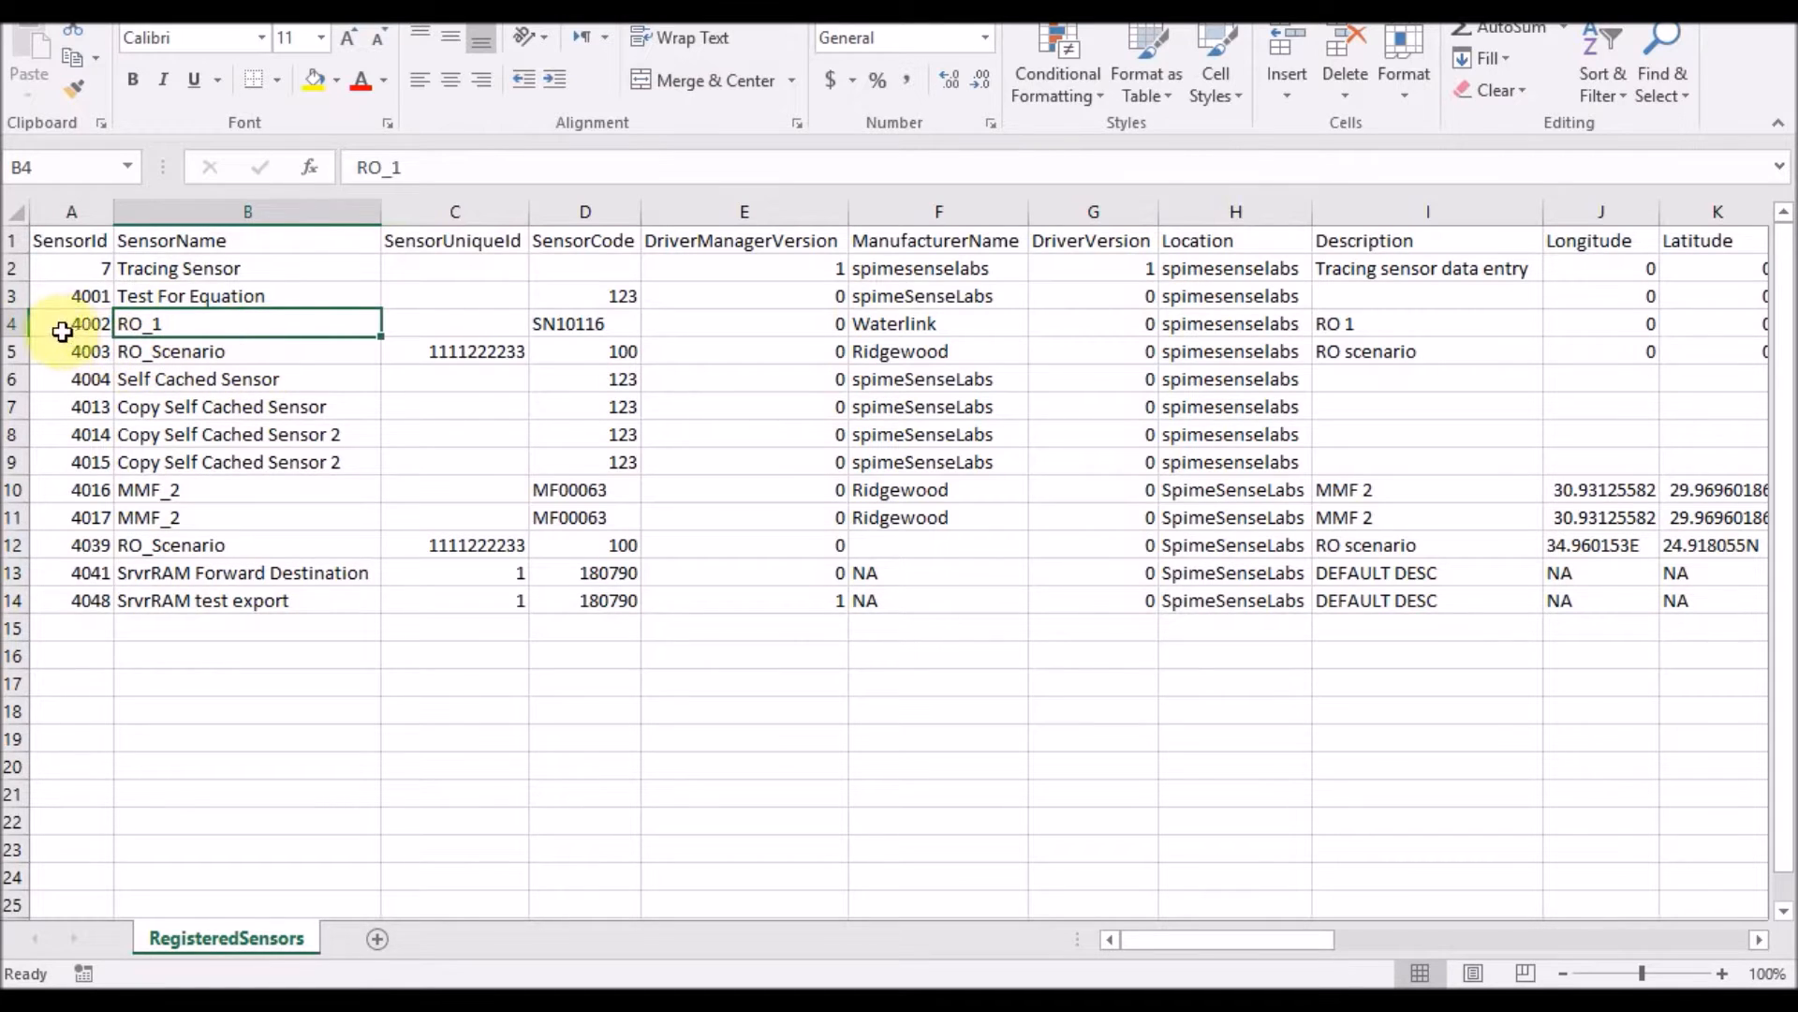
left_click_drag(19, 326, 73, 621)
right_click(126, 533)
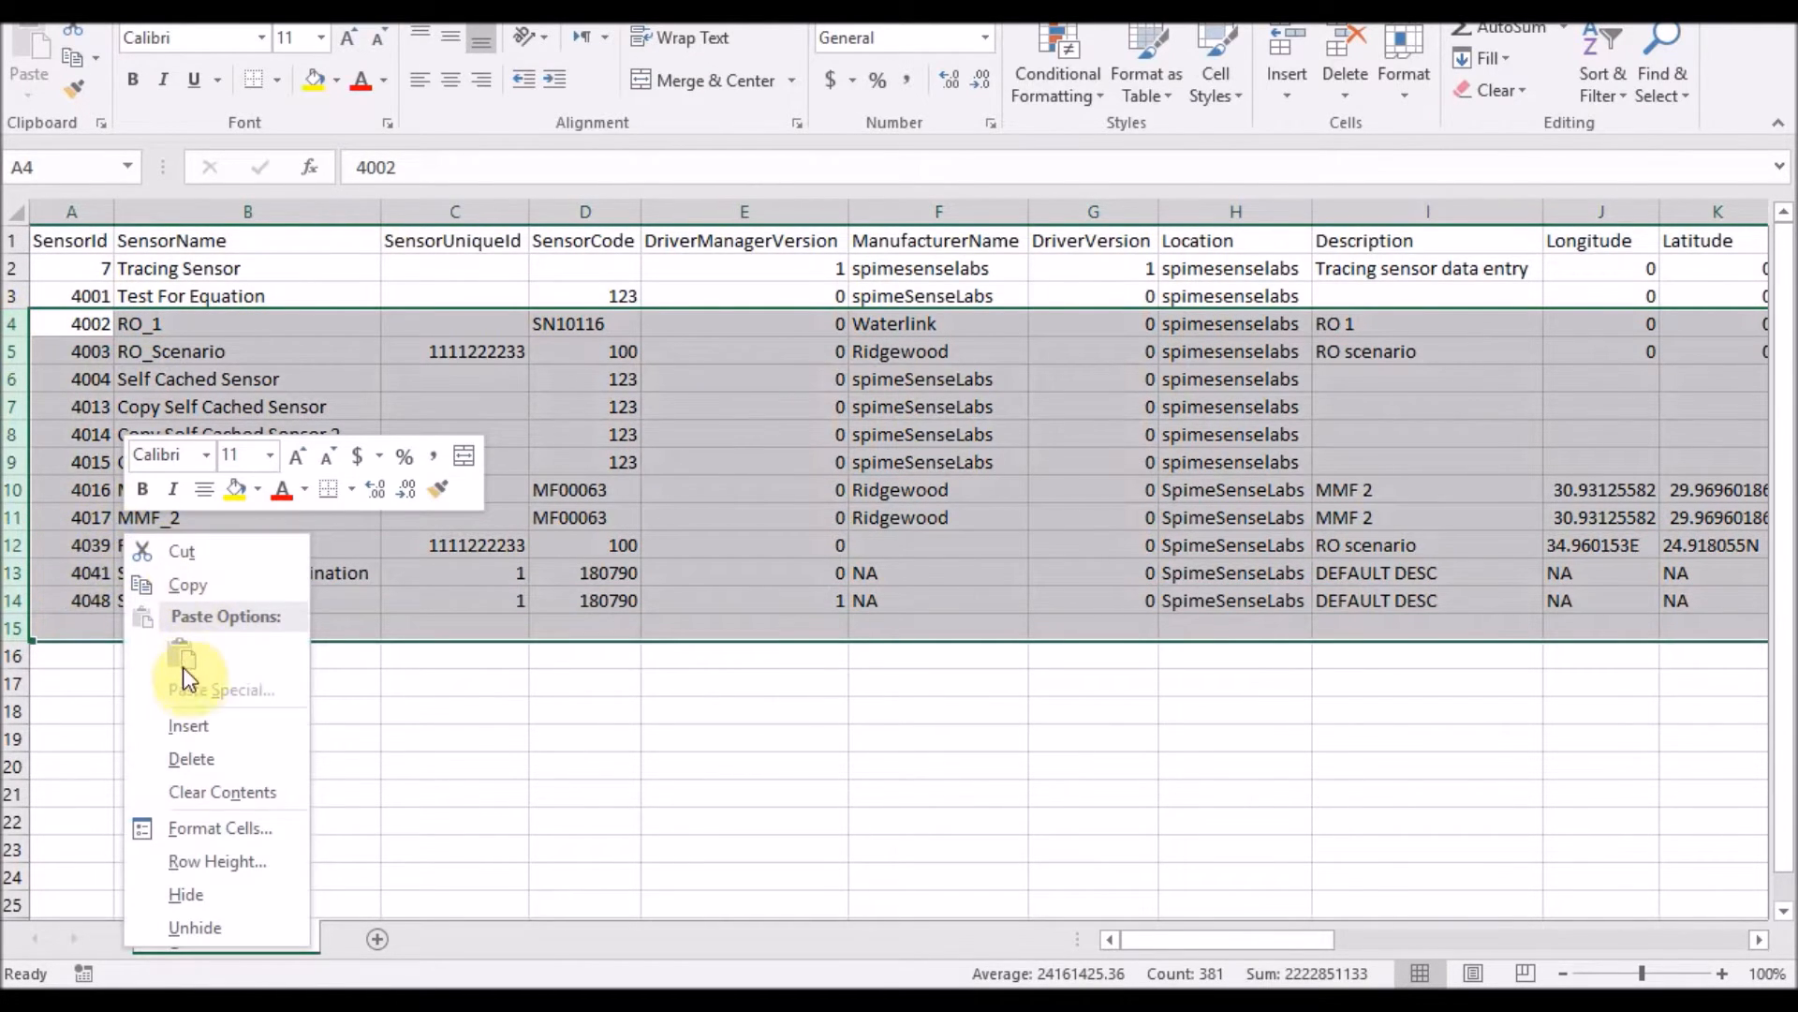
left_click(195, 757)
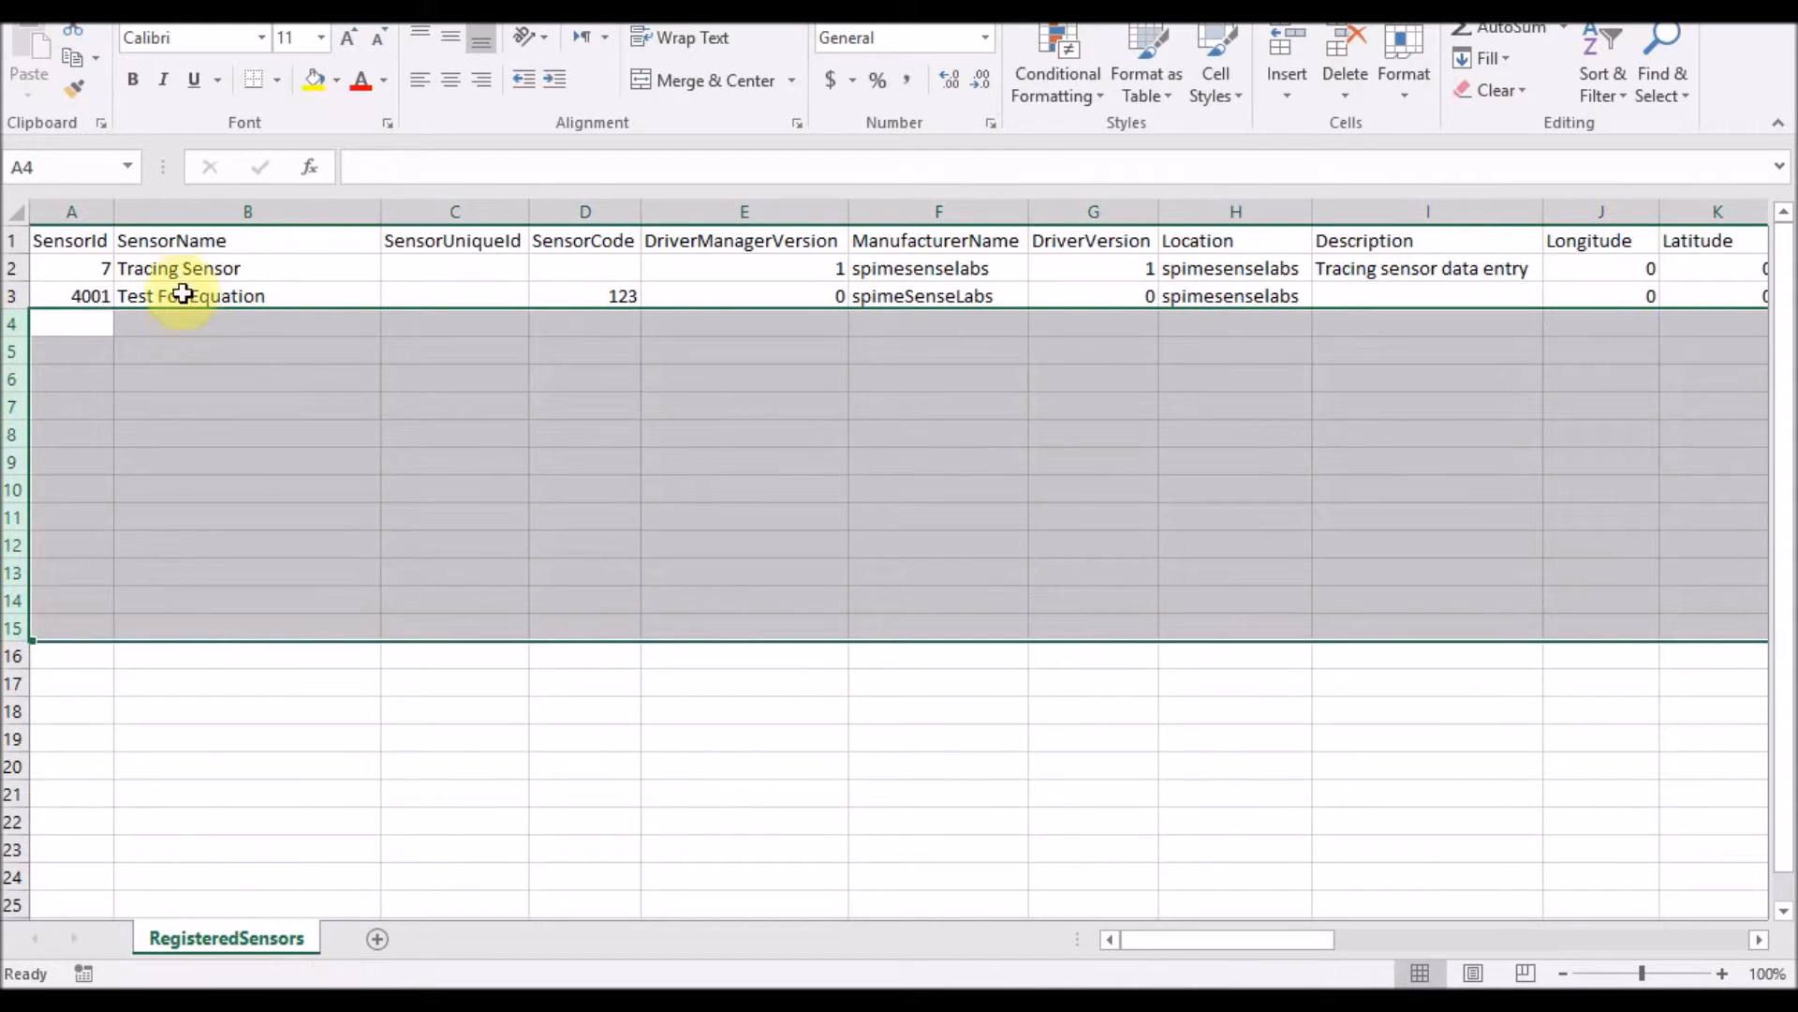
Step: Rename the two remaining sensors as "Tracing Sensor Testing" in B2 and "Test For Equation - testing" in B3
left_click(183, 279)
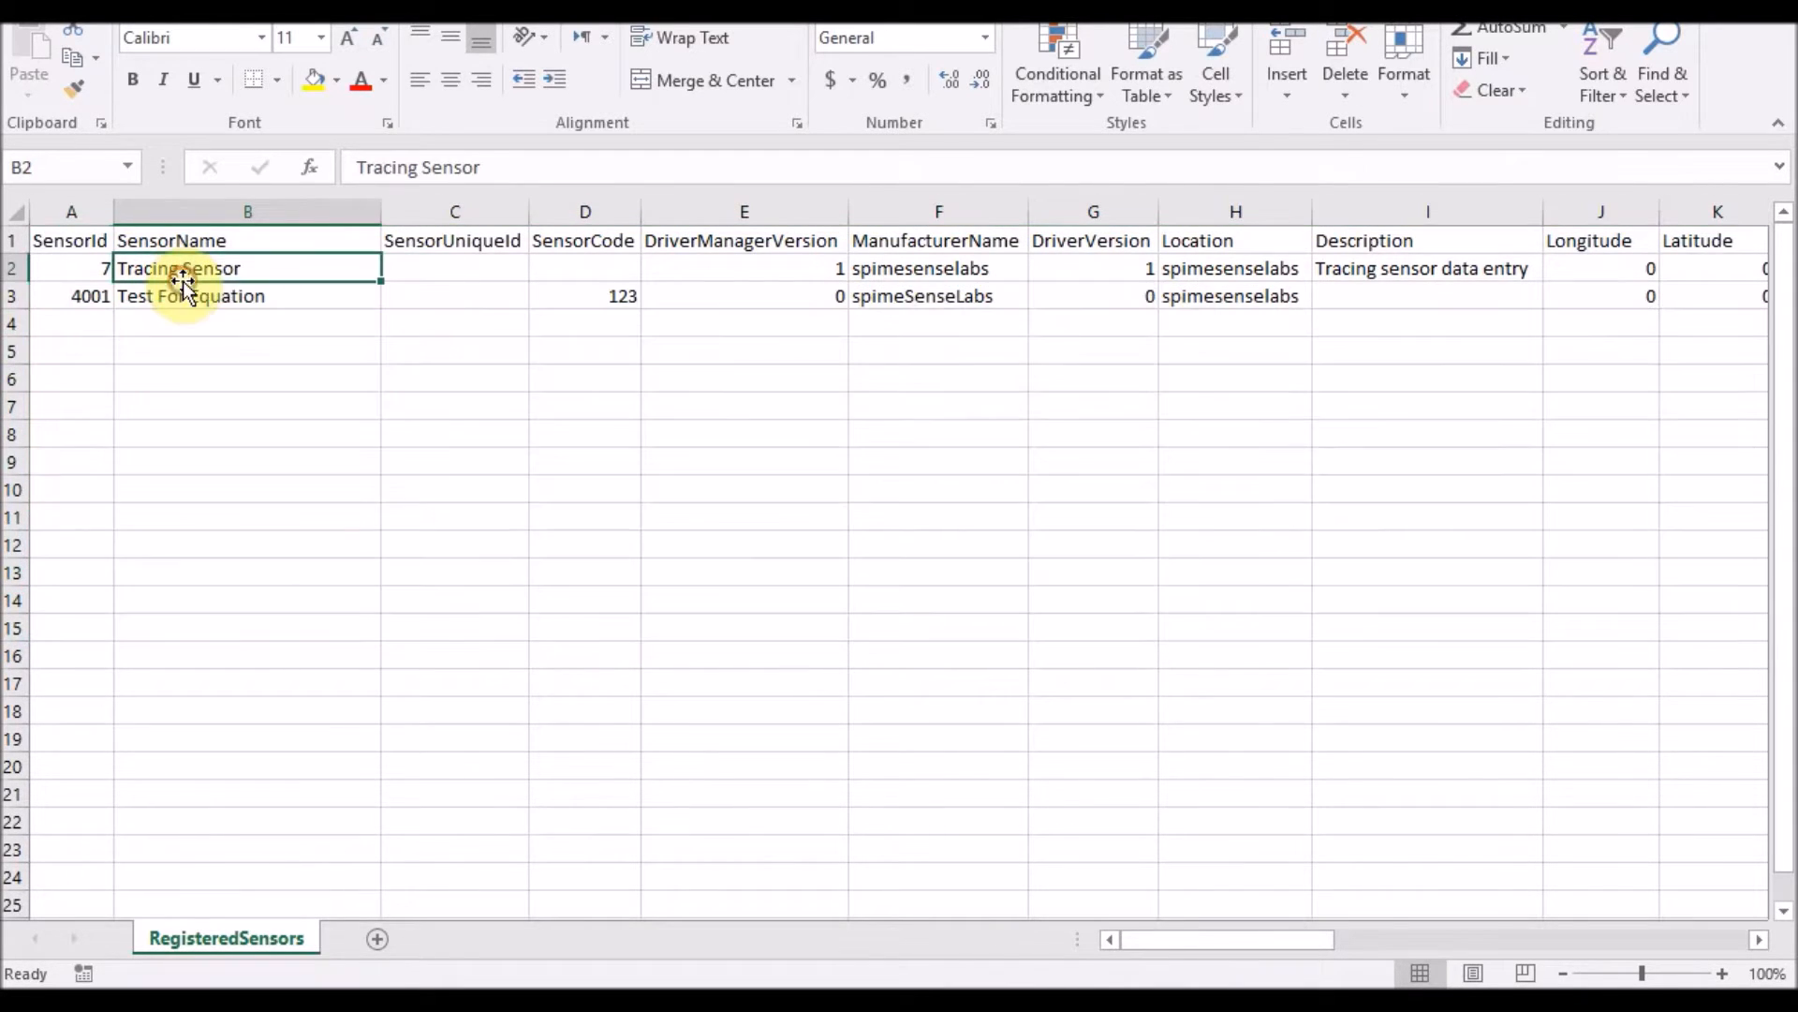
left_click(514, 176)
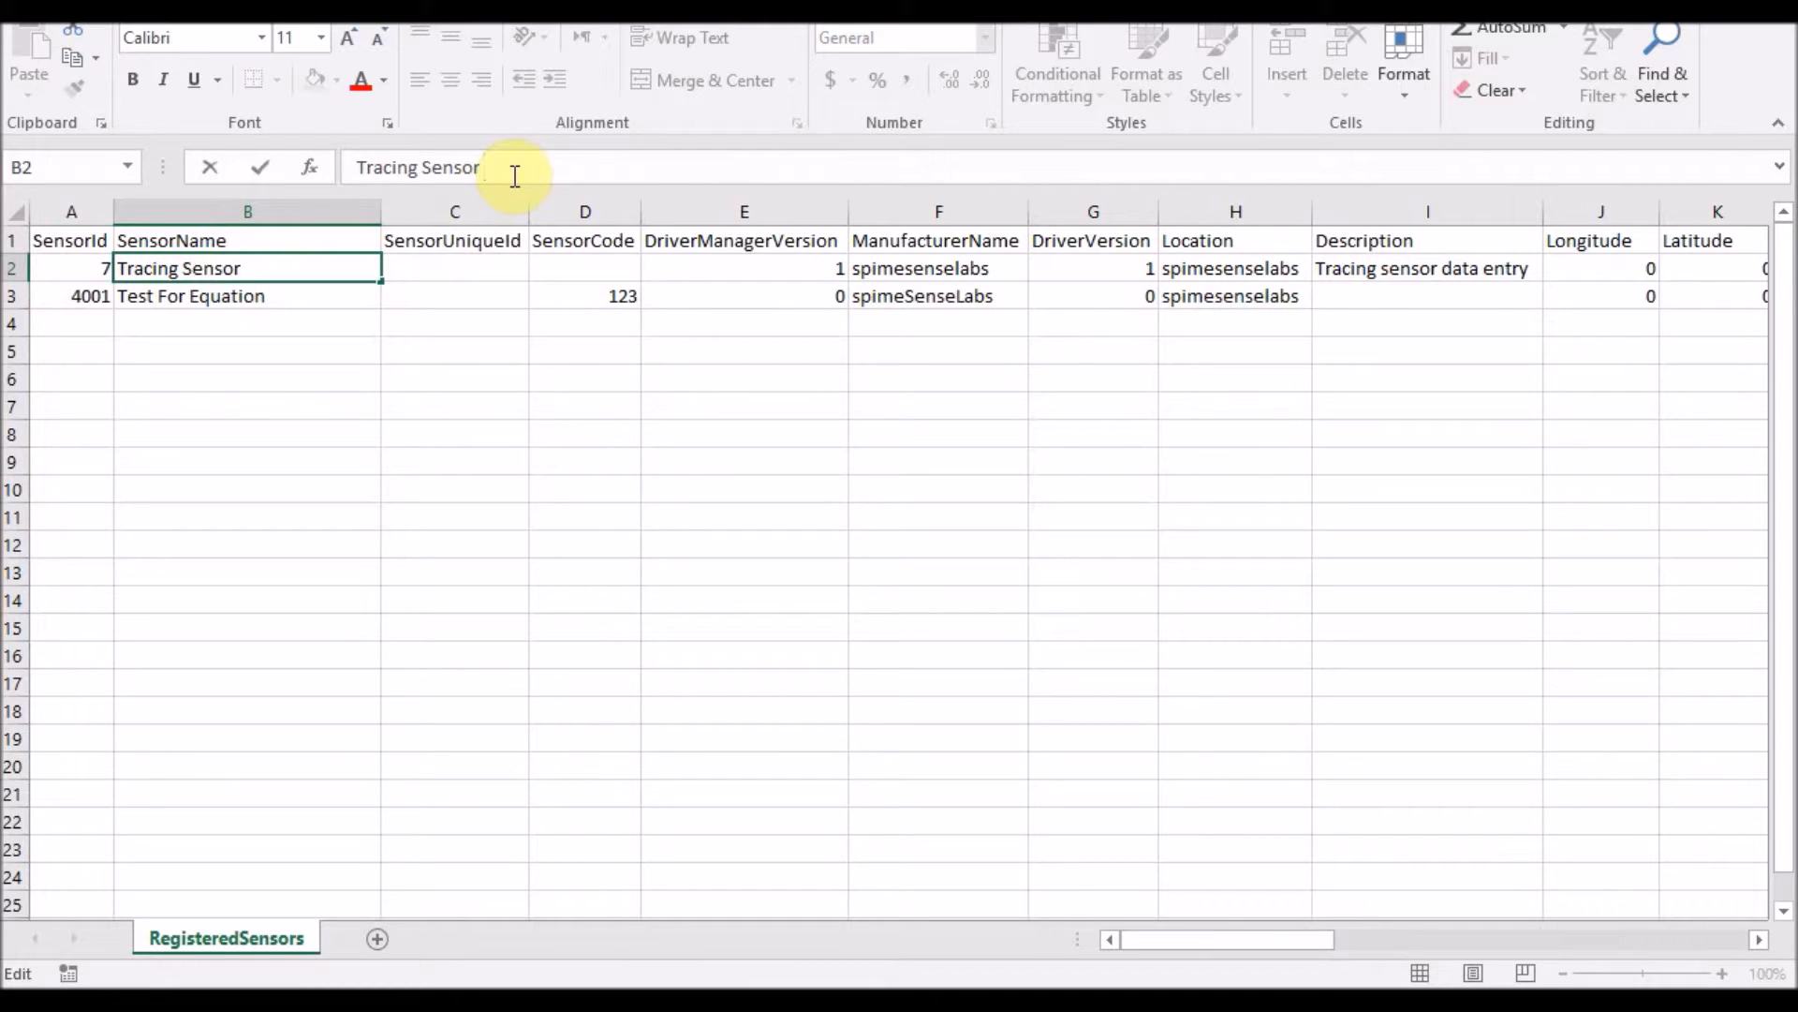
type("Testing")
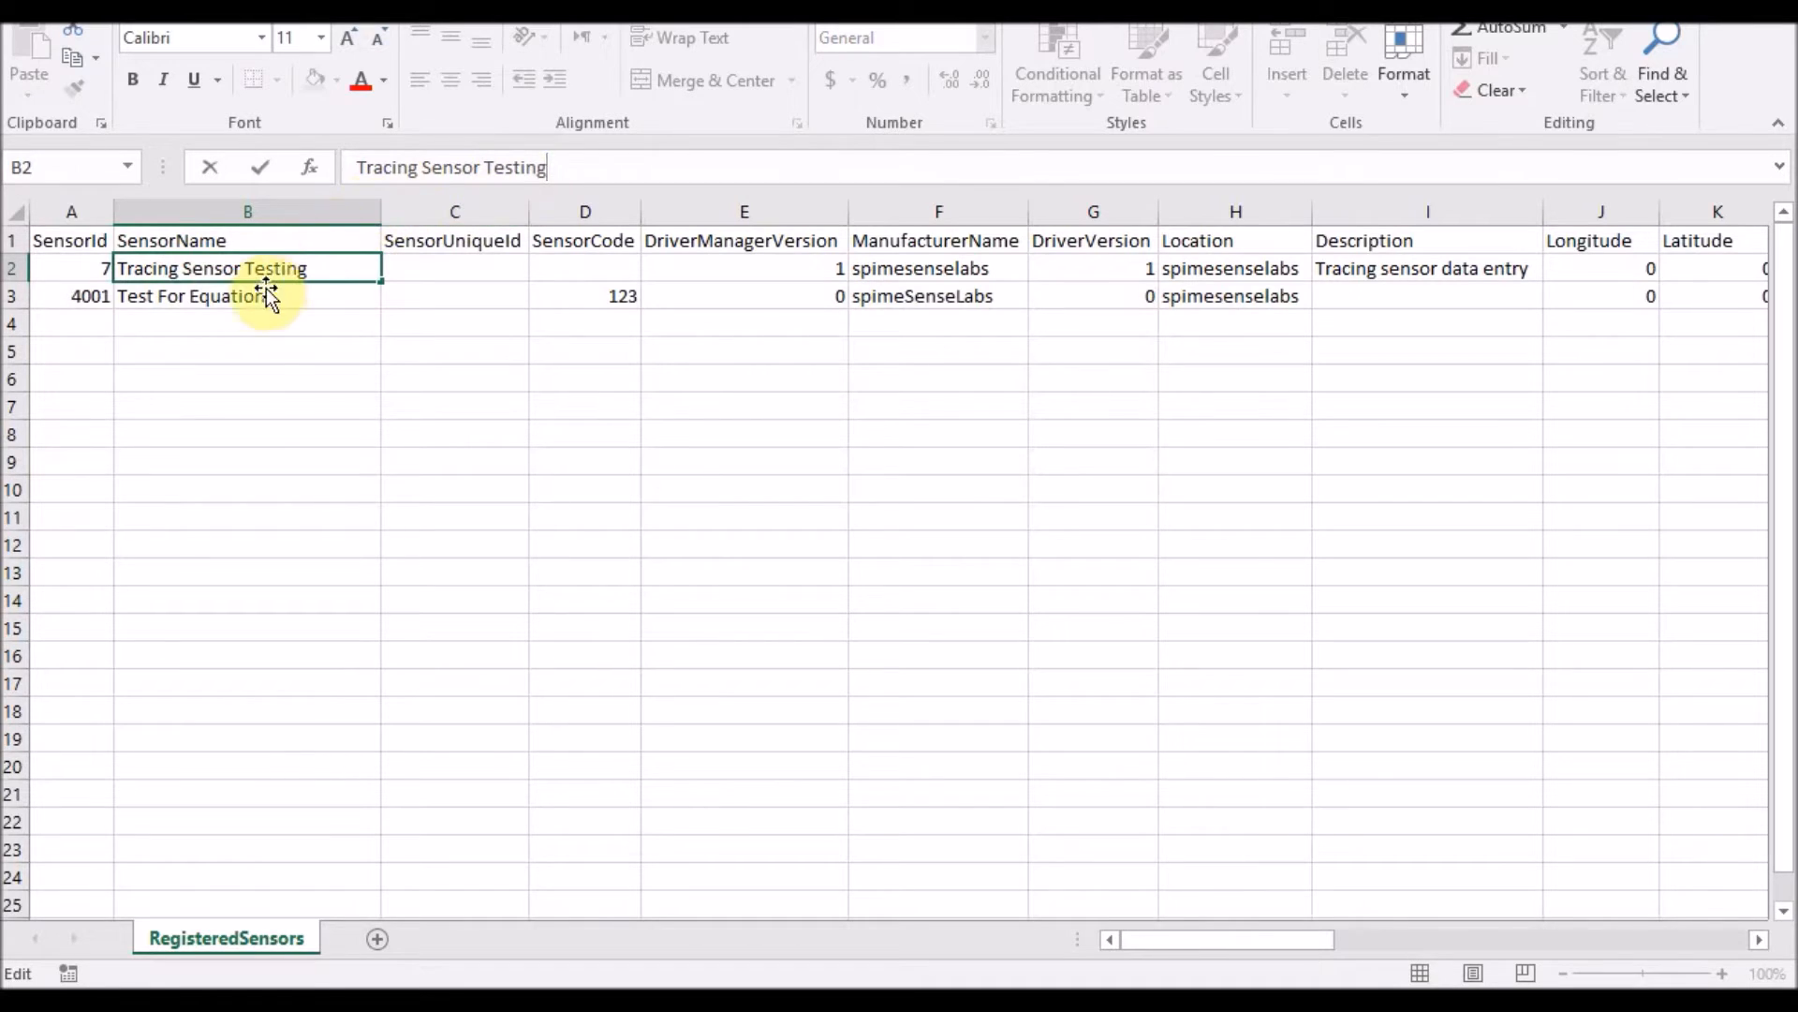
left_click(266, 292)
left_click(553, 174)
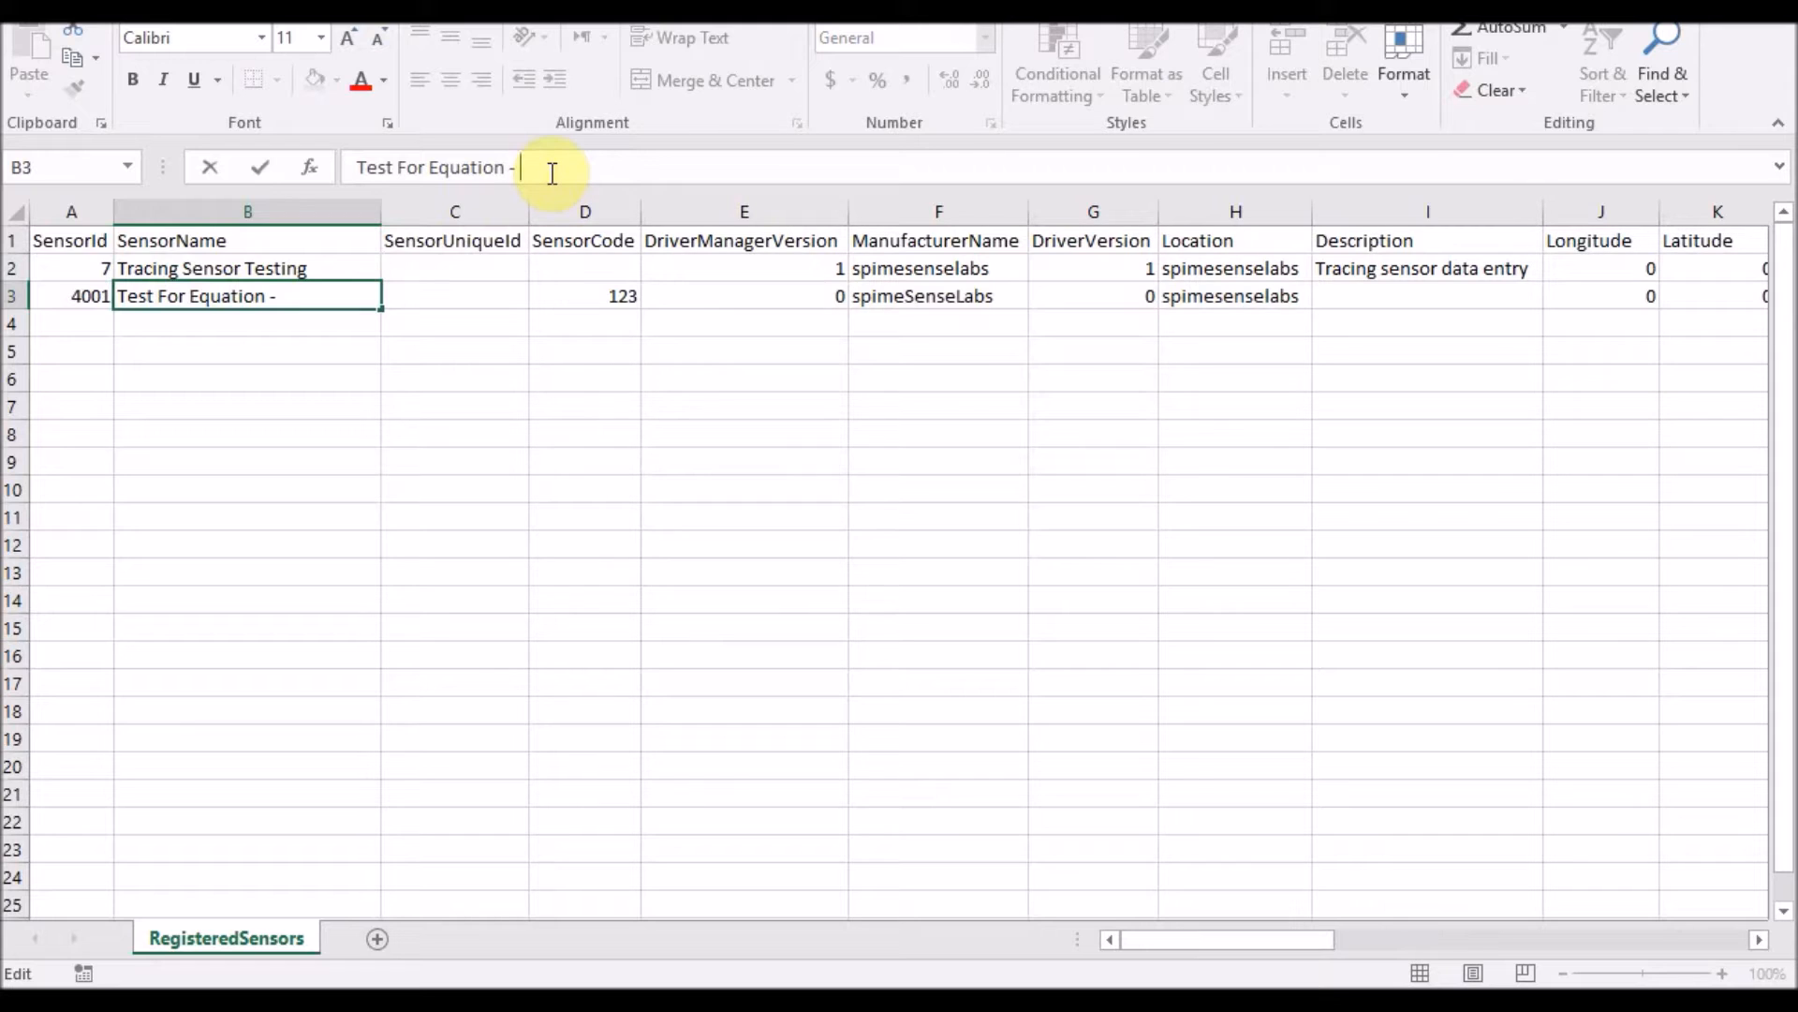
type("- testing")
key("Return")
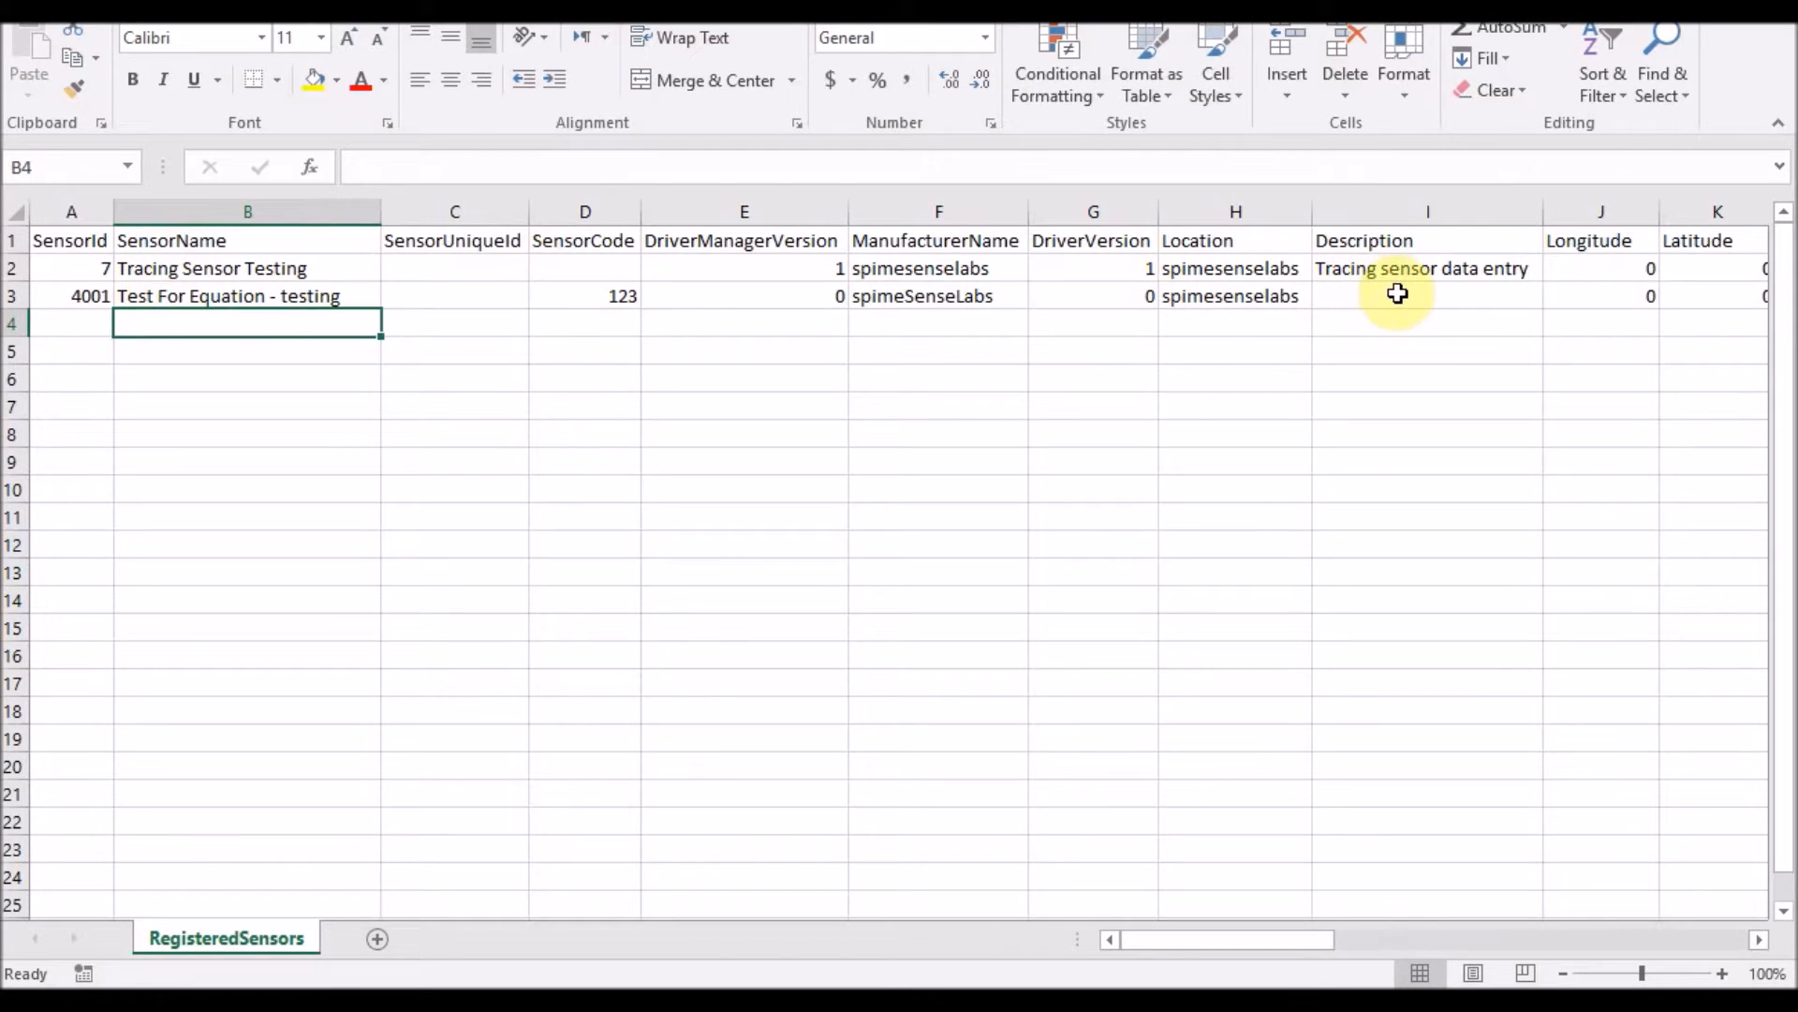
Step: Review the manufacturer, location, description and name cells of the two remaining sensors
left_click_drag(965, 270, 963, 294)
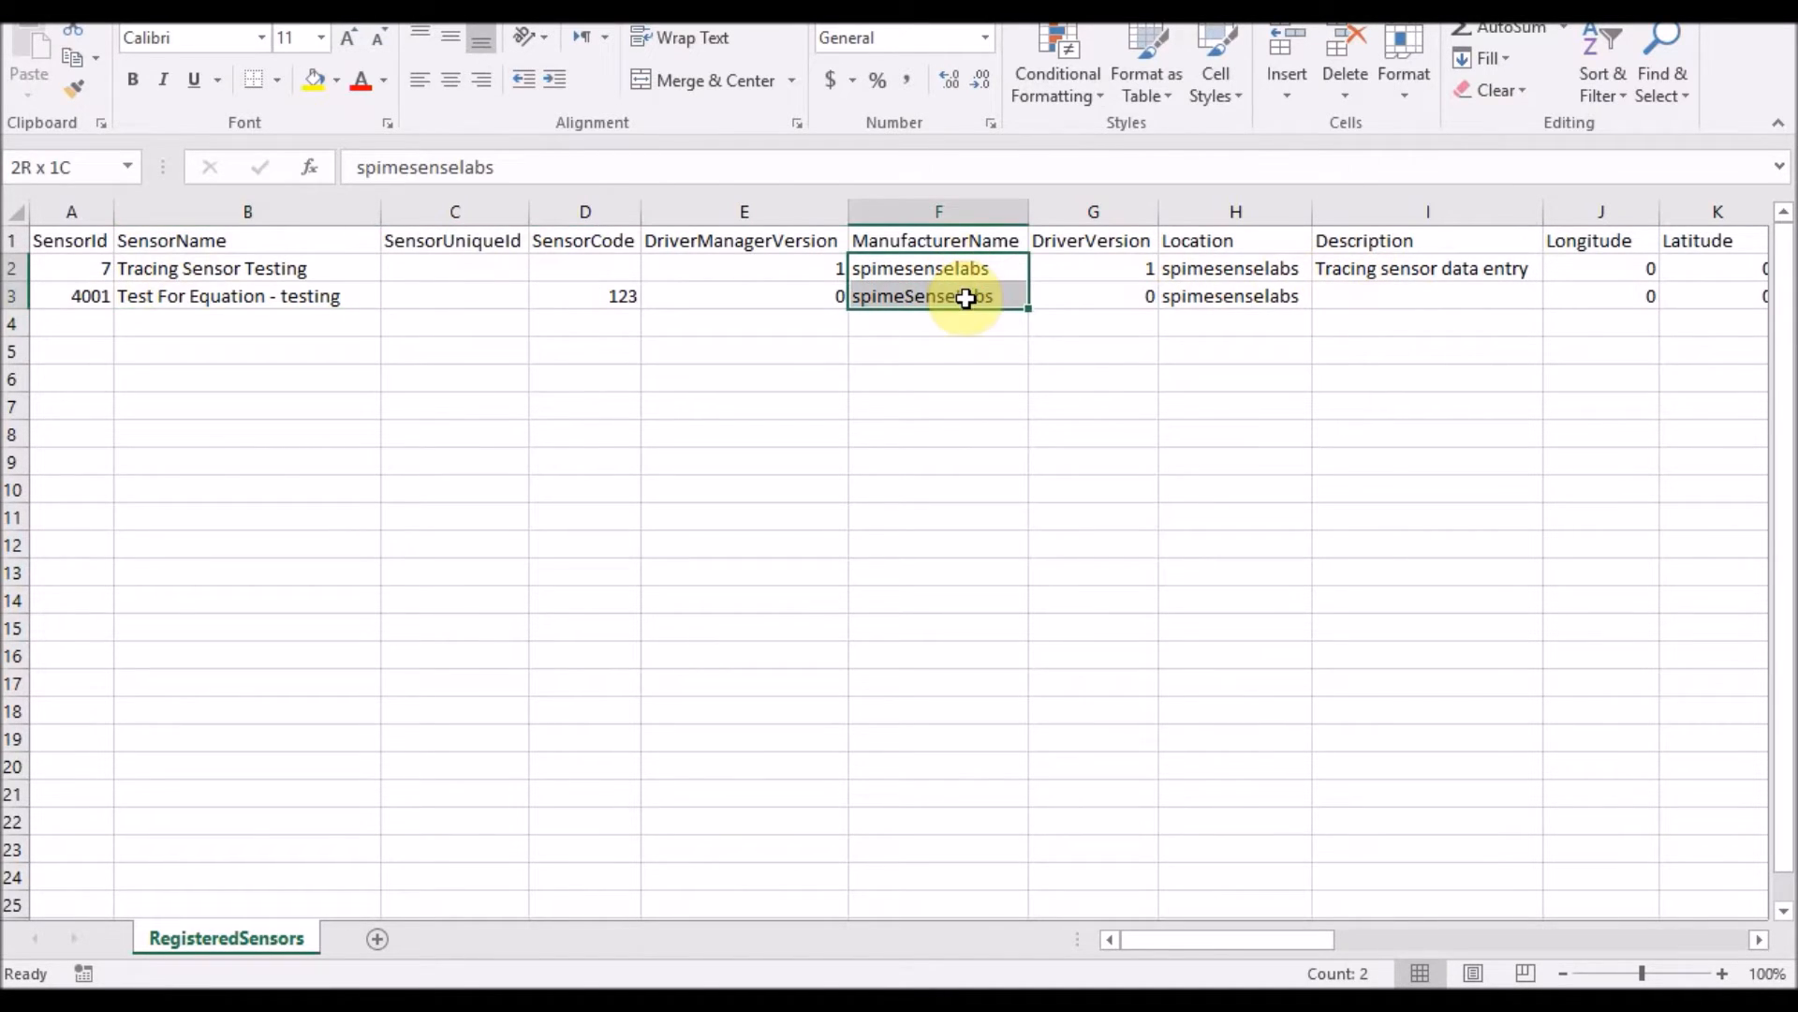
left_click(1236, 273)
left_click_drag(1242, 281, 1245, 297)
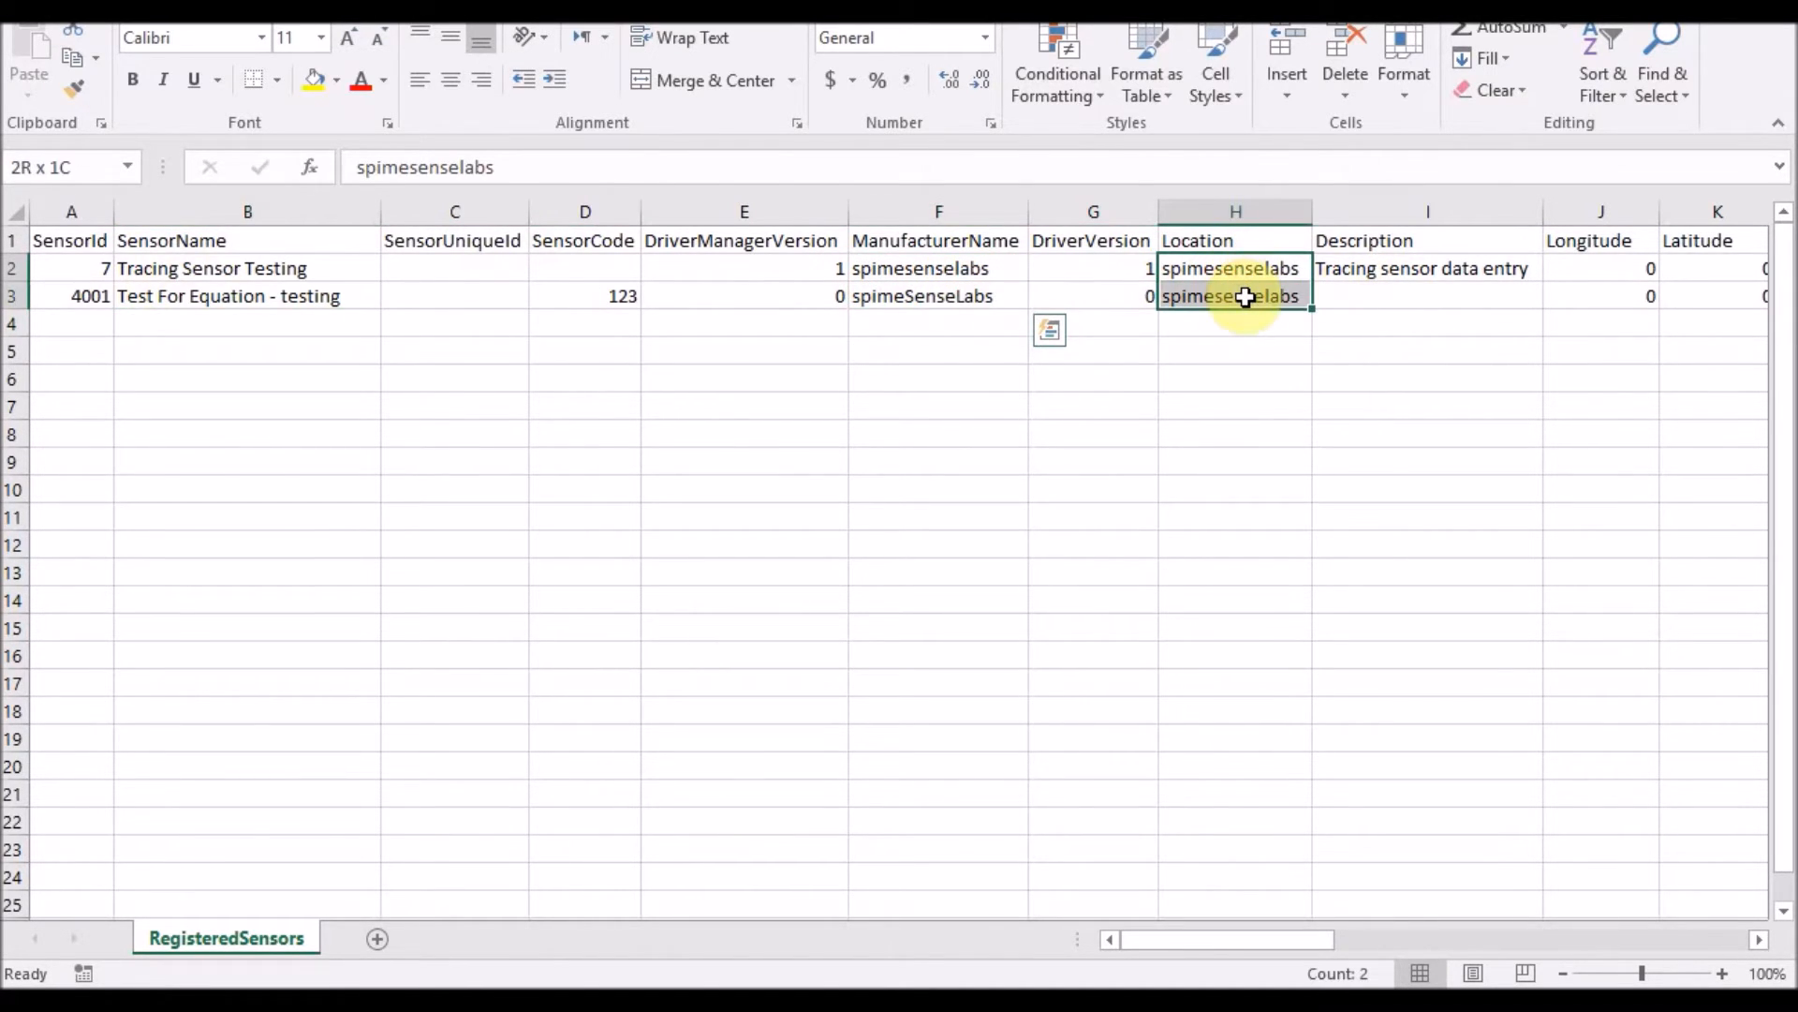
left_click(1365, 267)
left_click(1373, 299)
left_click(1366, 270)
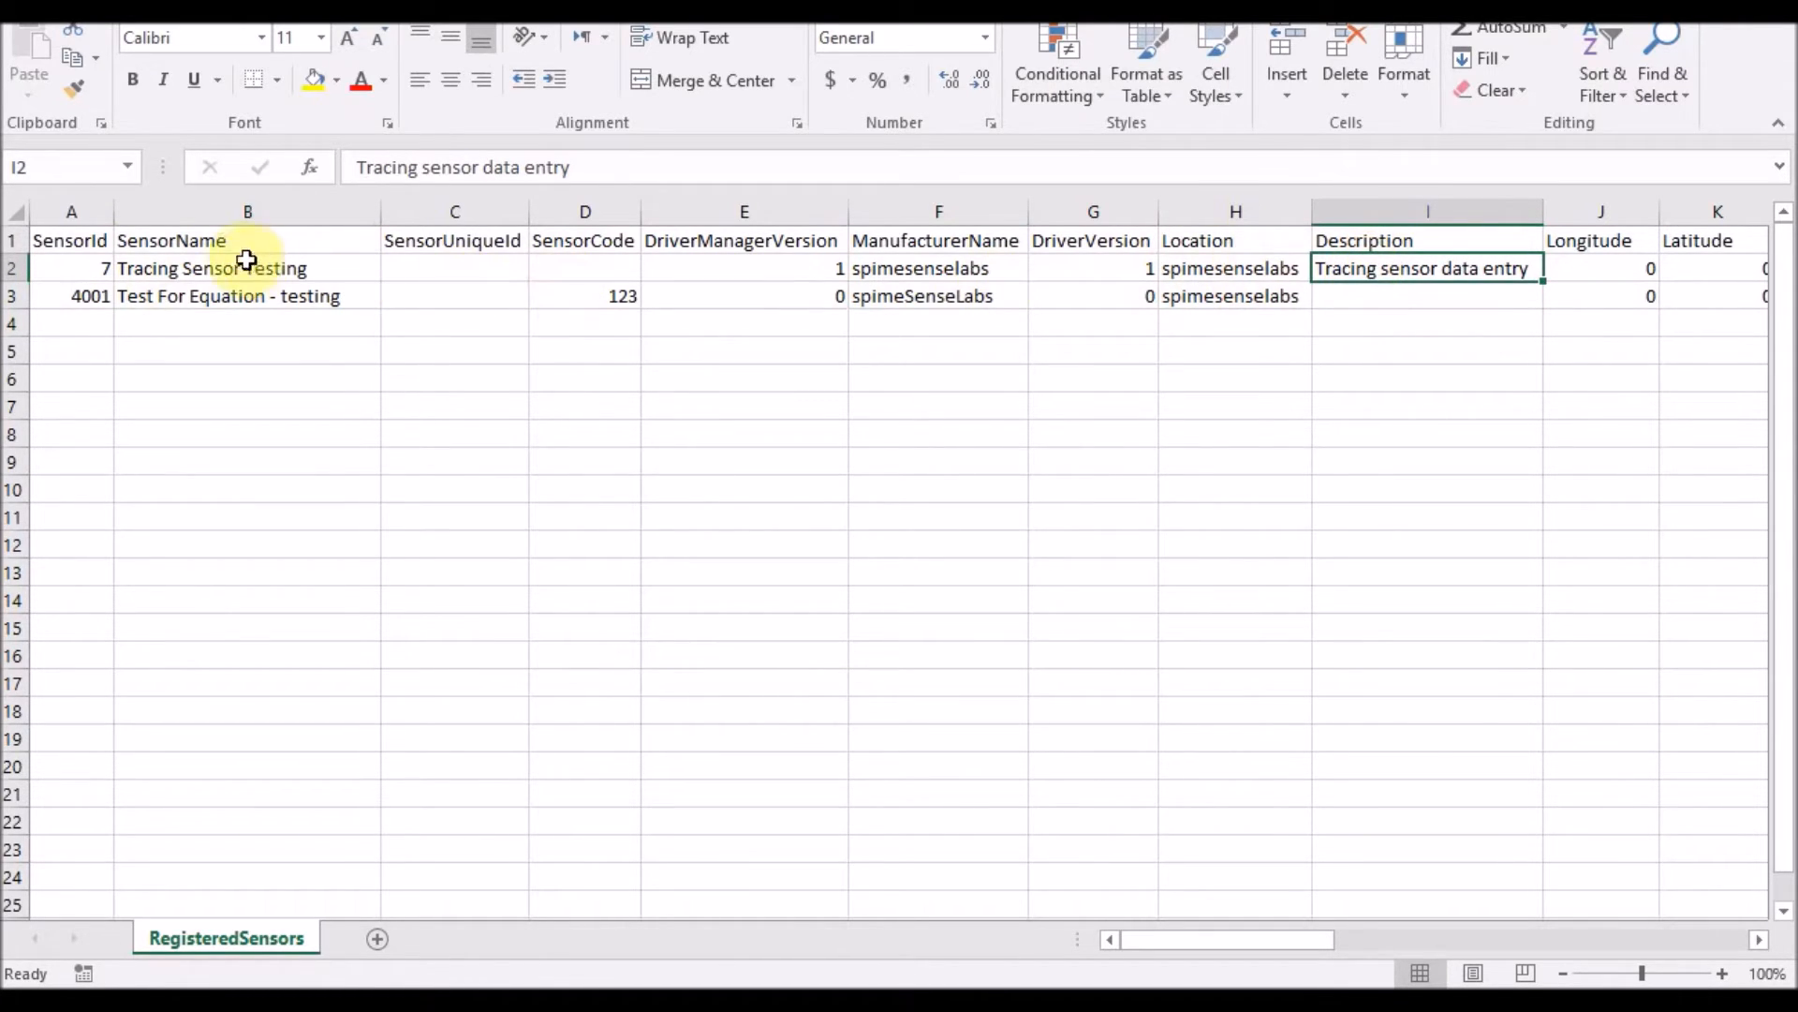
left_click(177, 275)
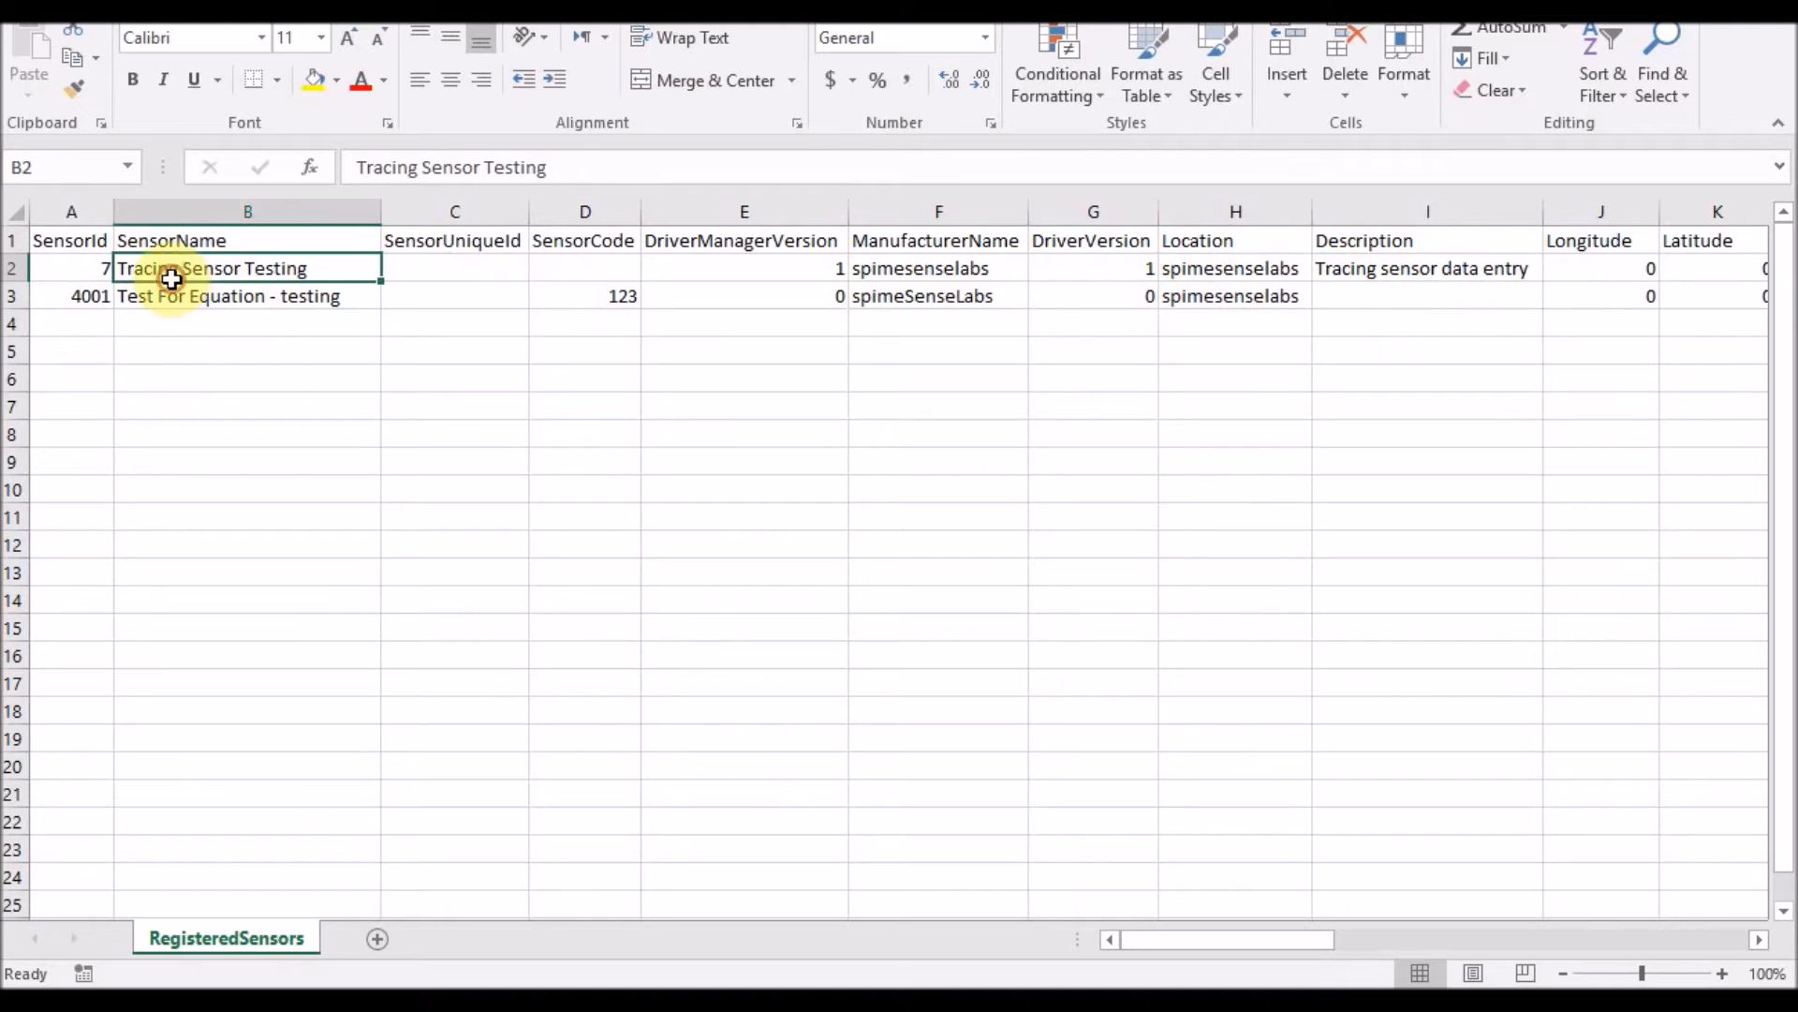
left_click(170, 294)
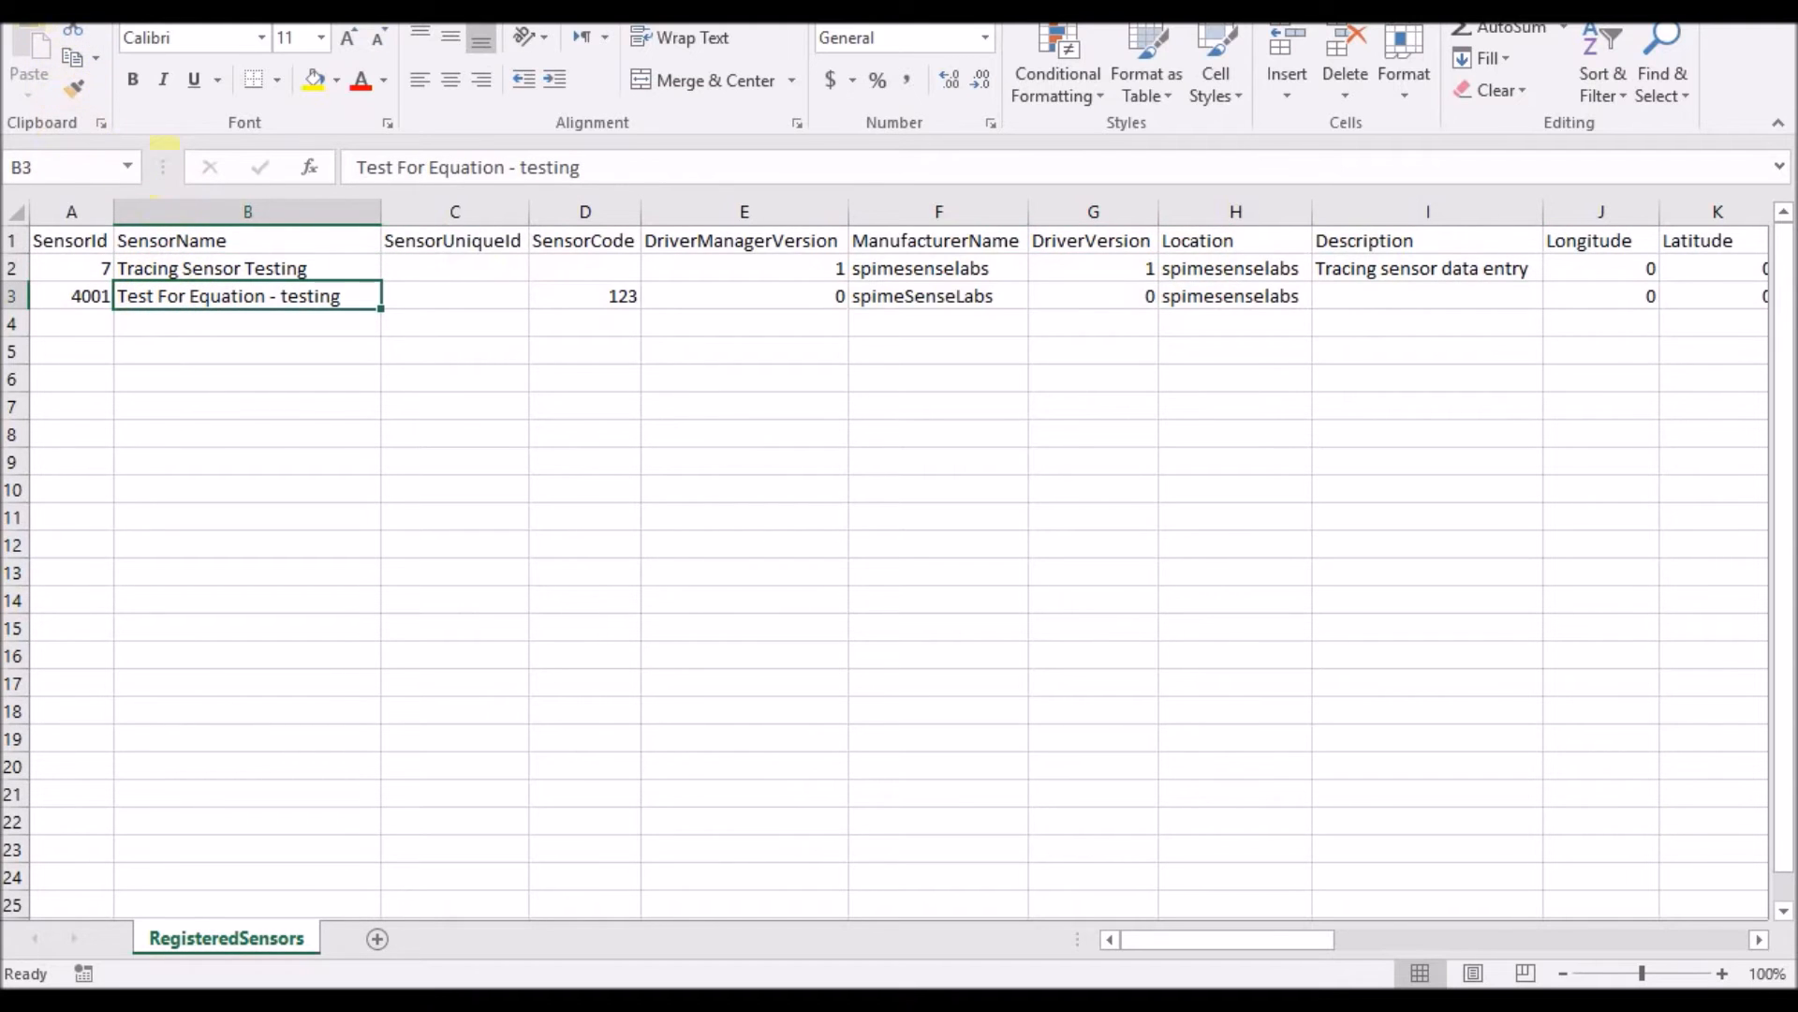
Step: Save RegisteredSensors keeping the CSV format, and open SensorsReadings.csv from its File Explorer folder
key("ctrl+s")
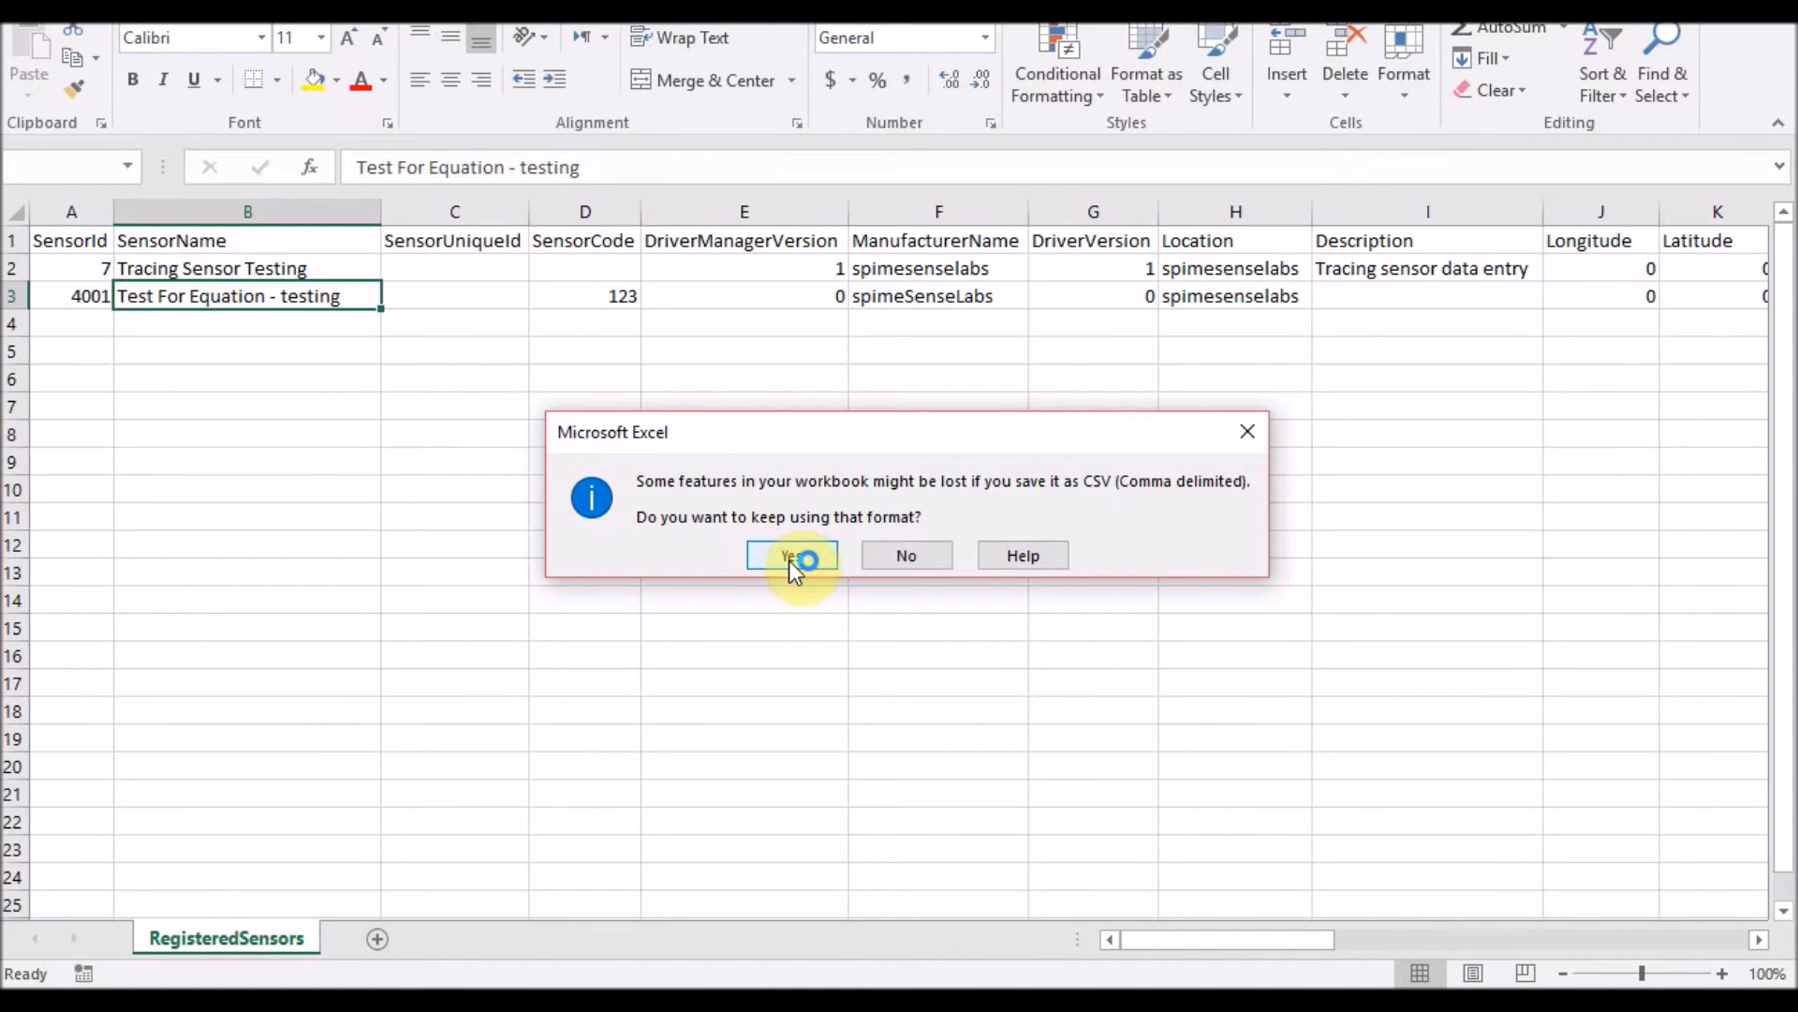
left_click(789, 558)
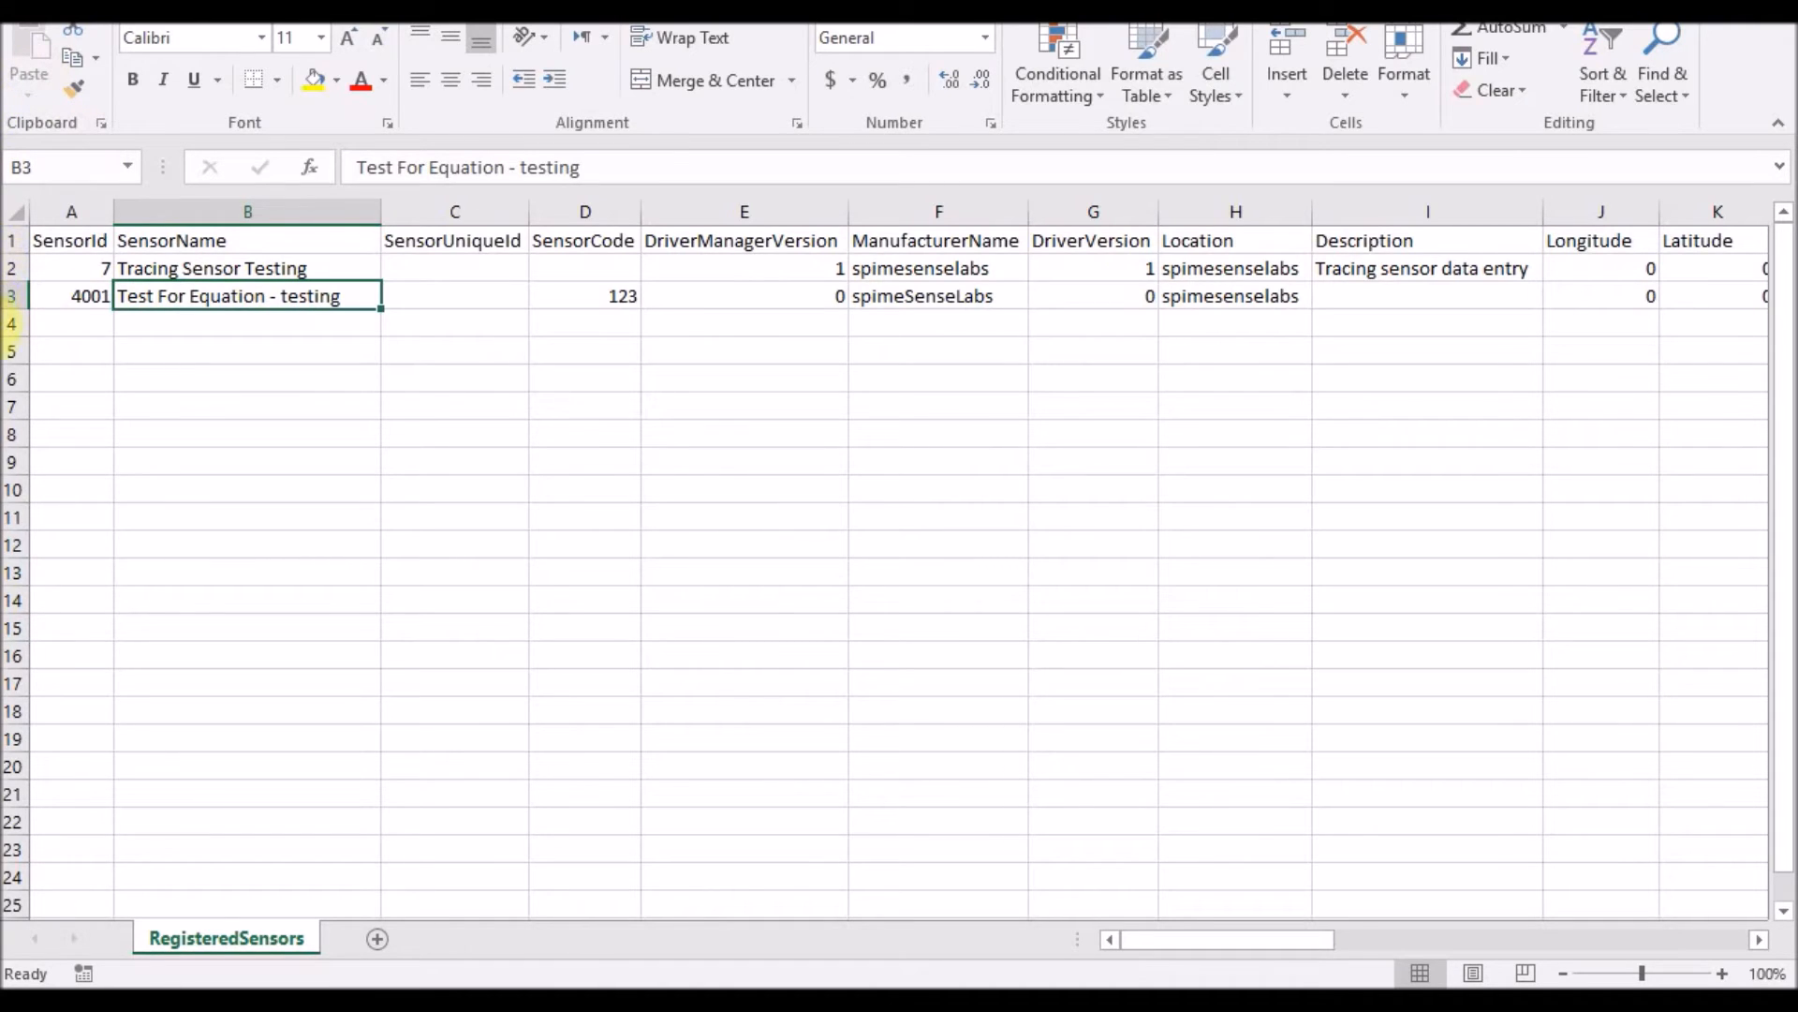
mouse_move(0, 258)
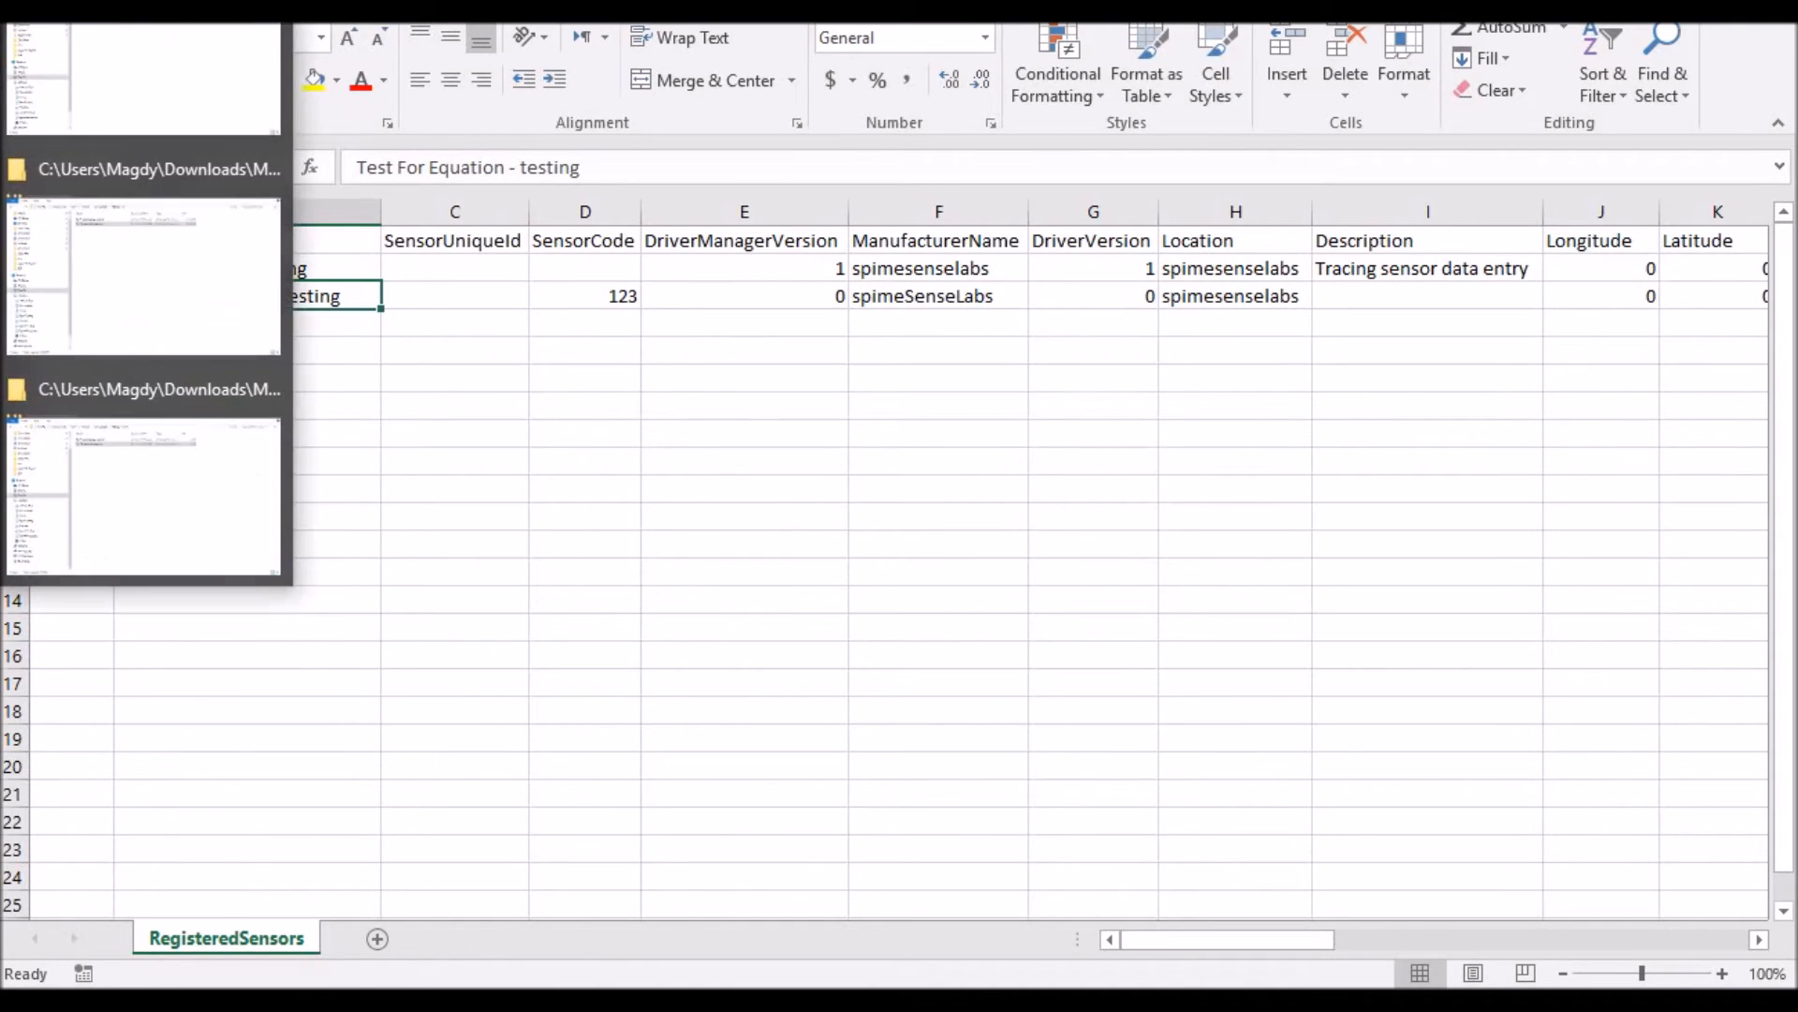
left_click(154, 466)
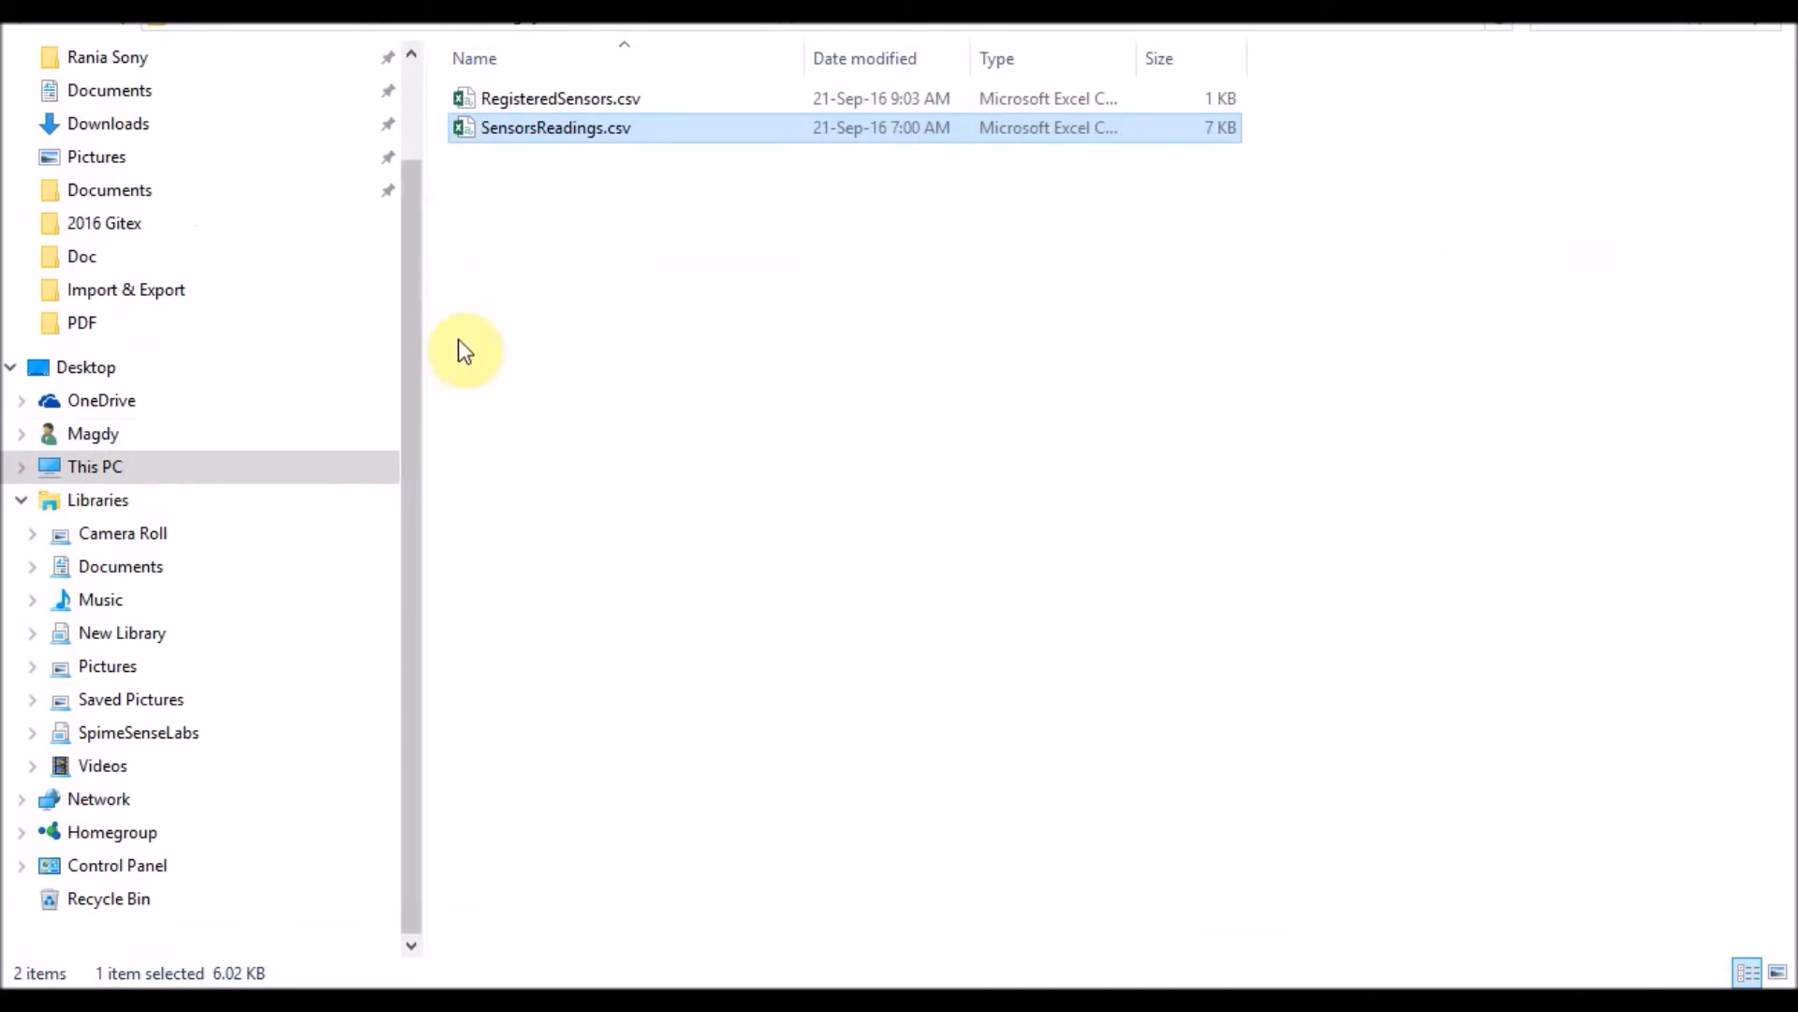
double_click(546, 131)
left_click(851, 551)
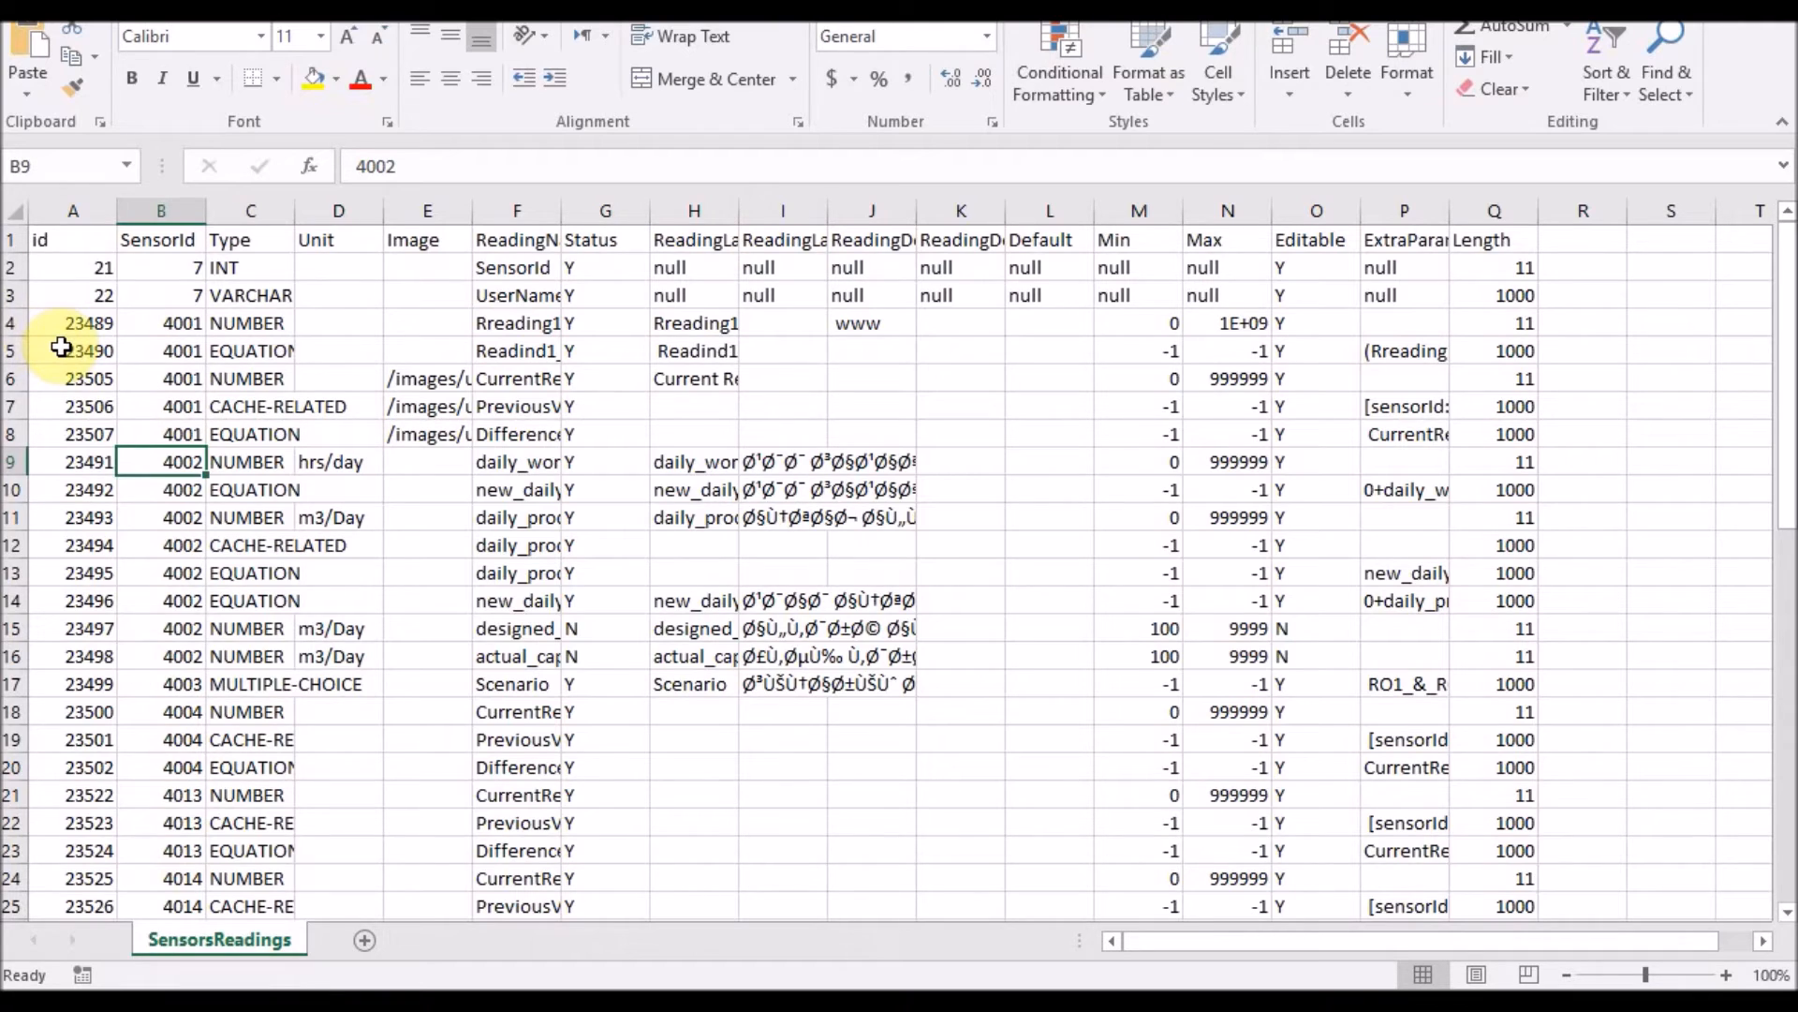
Step: Delete the reading rows from row 9 down, after those of sensors 7 and 4001, and save the file in CSV format
left_click(86, 324)
left_click(169, 281)
left_click_drag(170, 281, 172, 436)
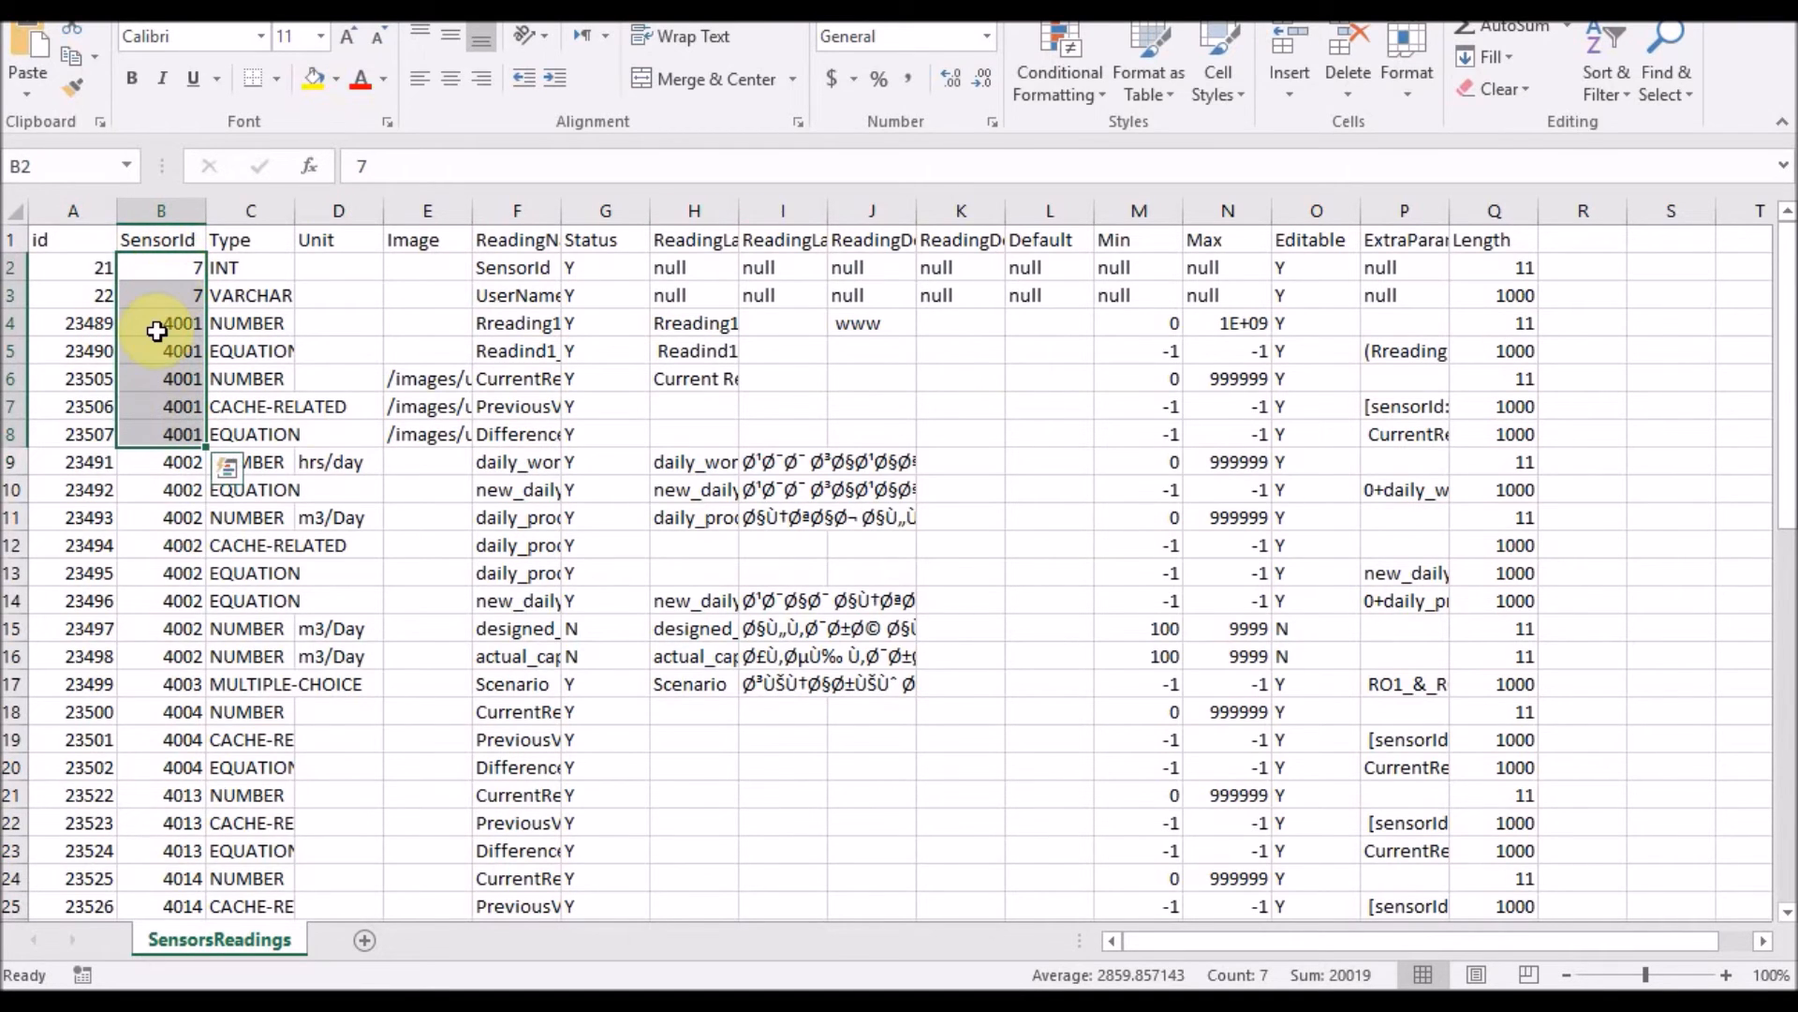
left_click_drag(20, 462, 64, 931)
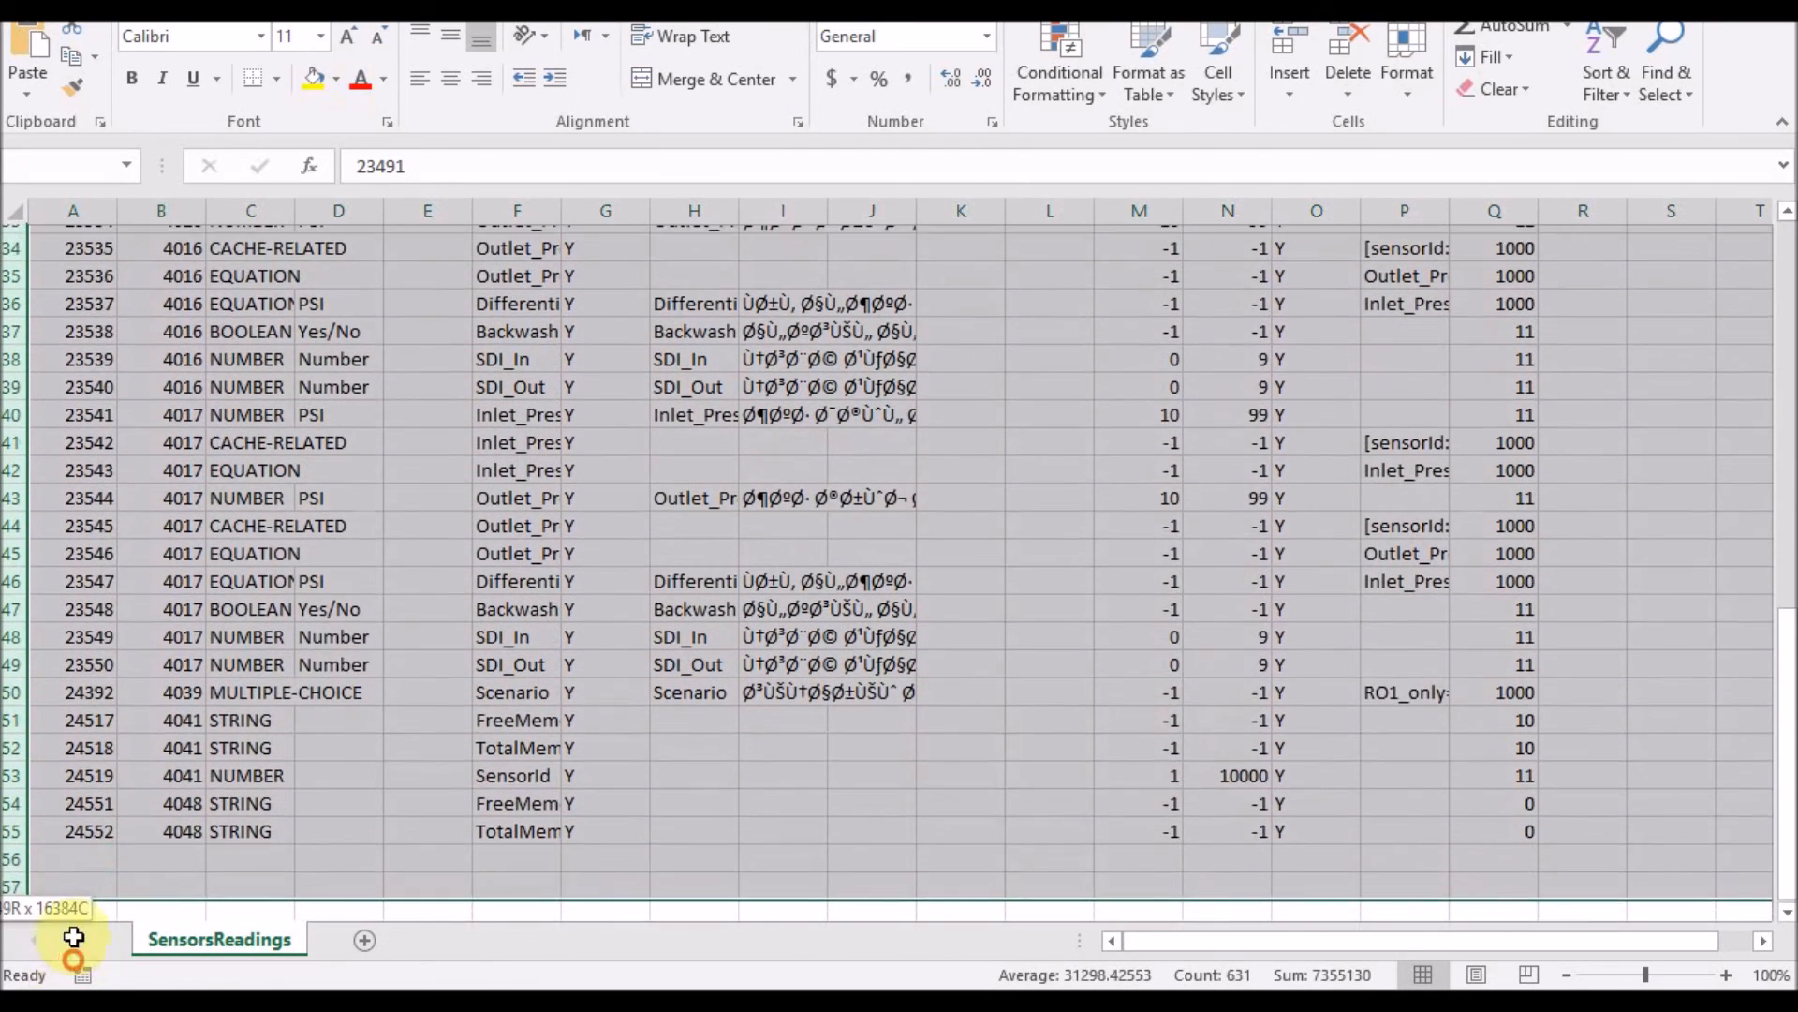
right_click(242, 616)
left_click(309, 429)
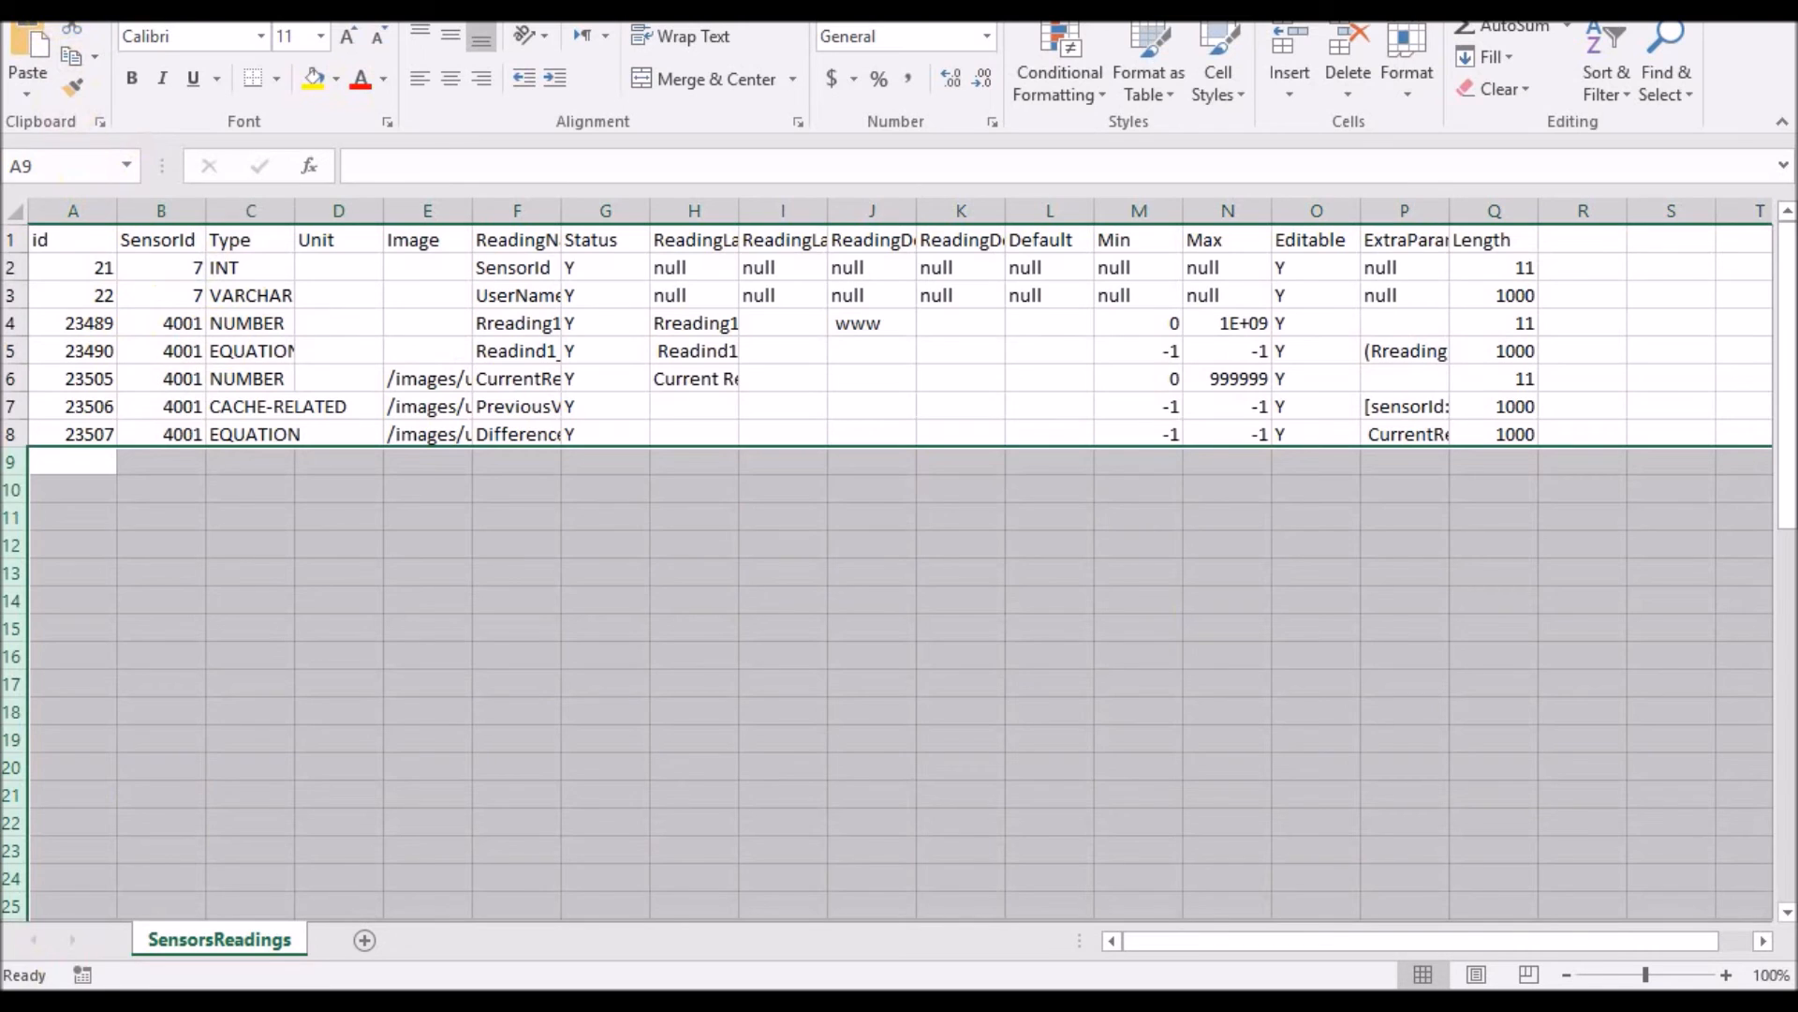
key("ctrl+s")
left_click(763, 555)
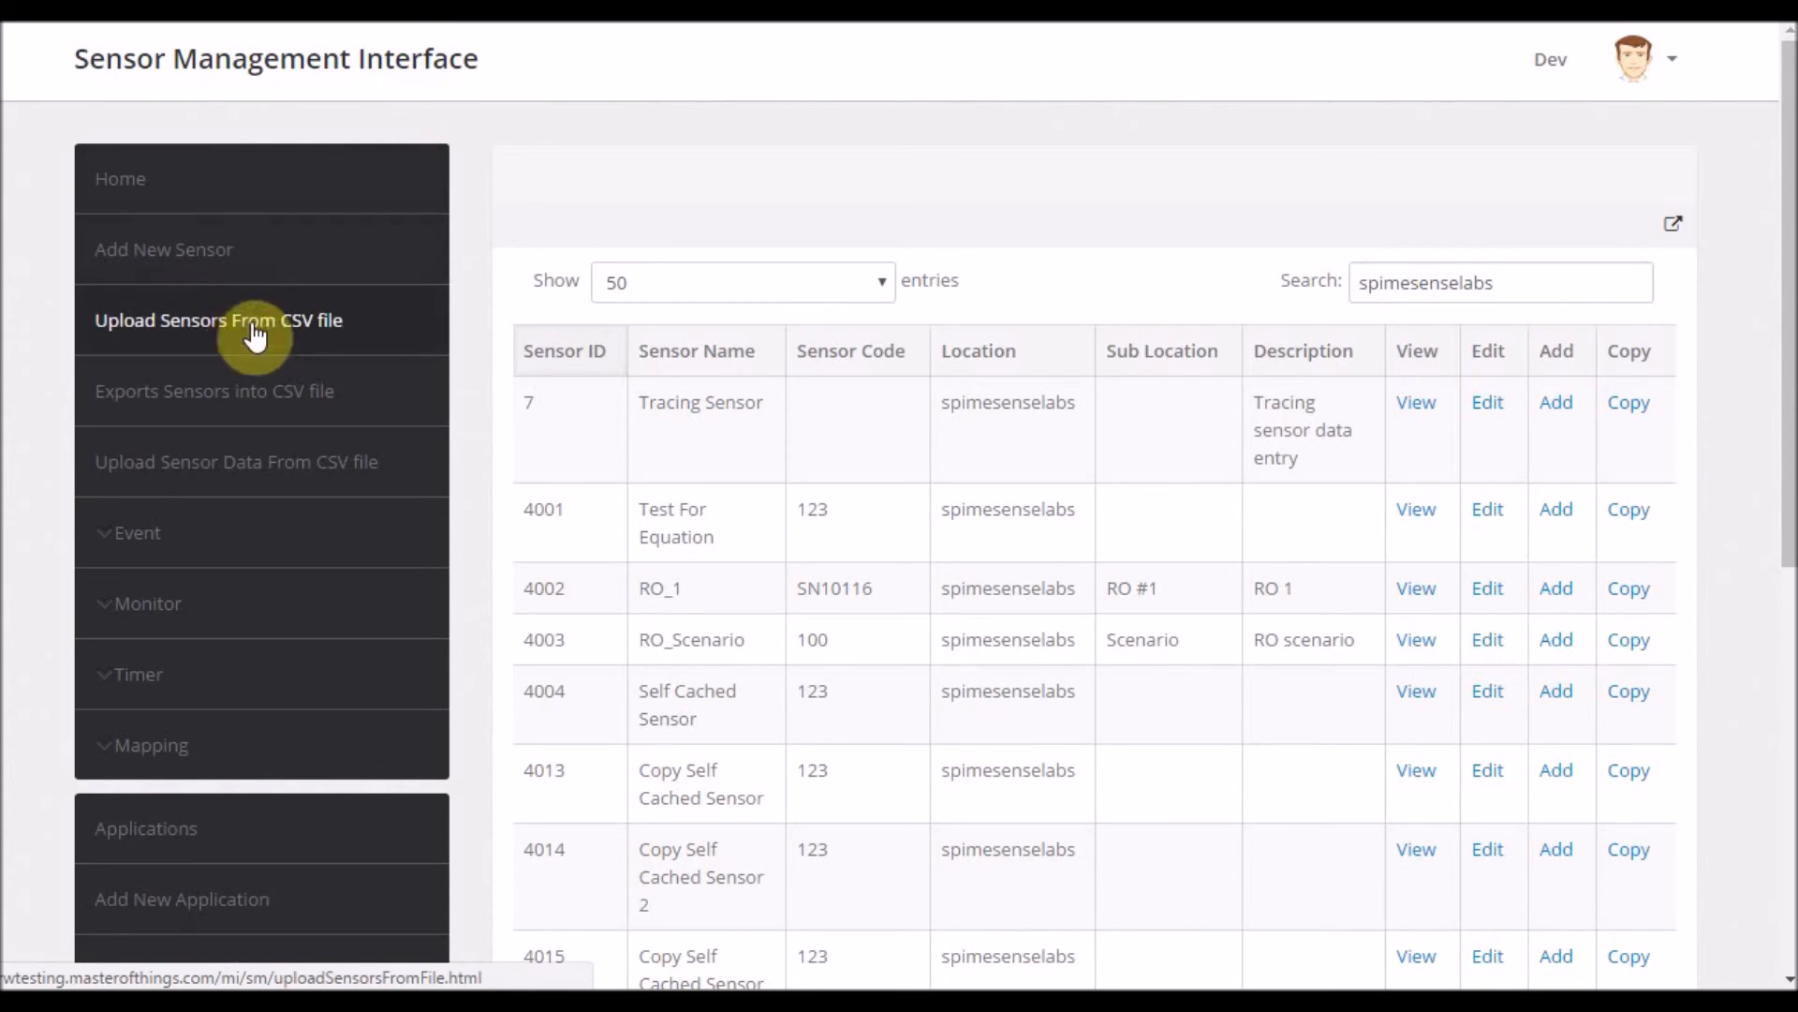
Step: In the browser's Sensor Management Interface, open the page for uploading sensors from CSV and upload the edited RegisteredSensors.csv and SensorsReadings.csv in their respective areas
left_click(163, 334)
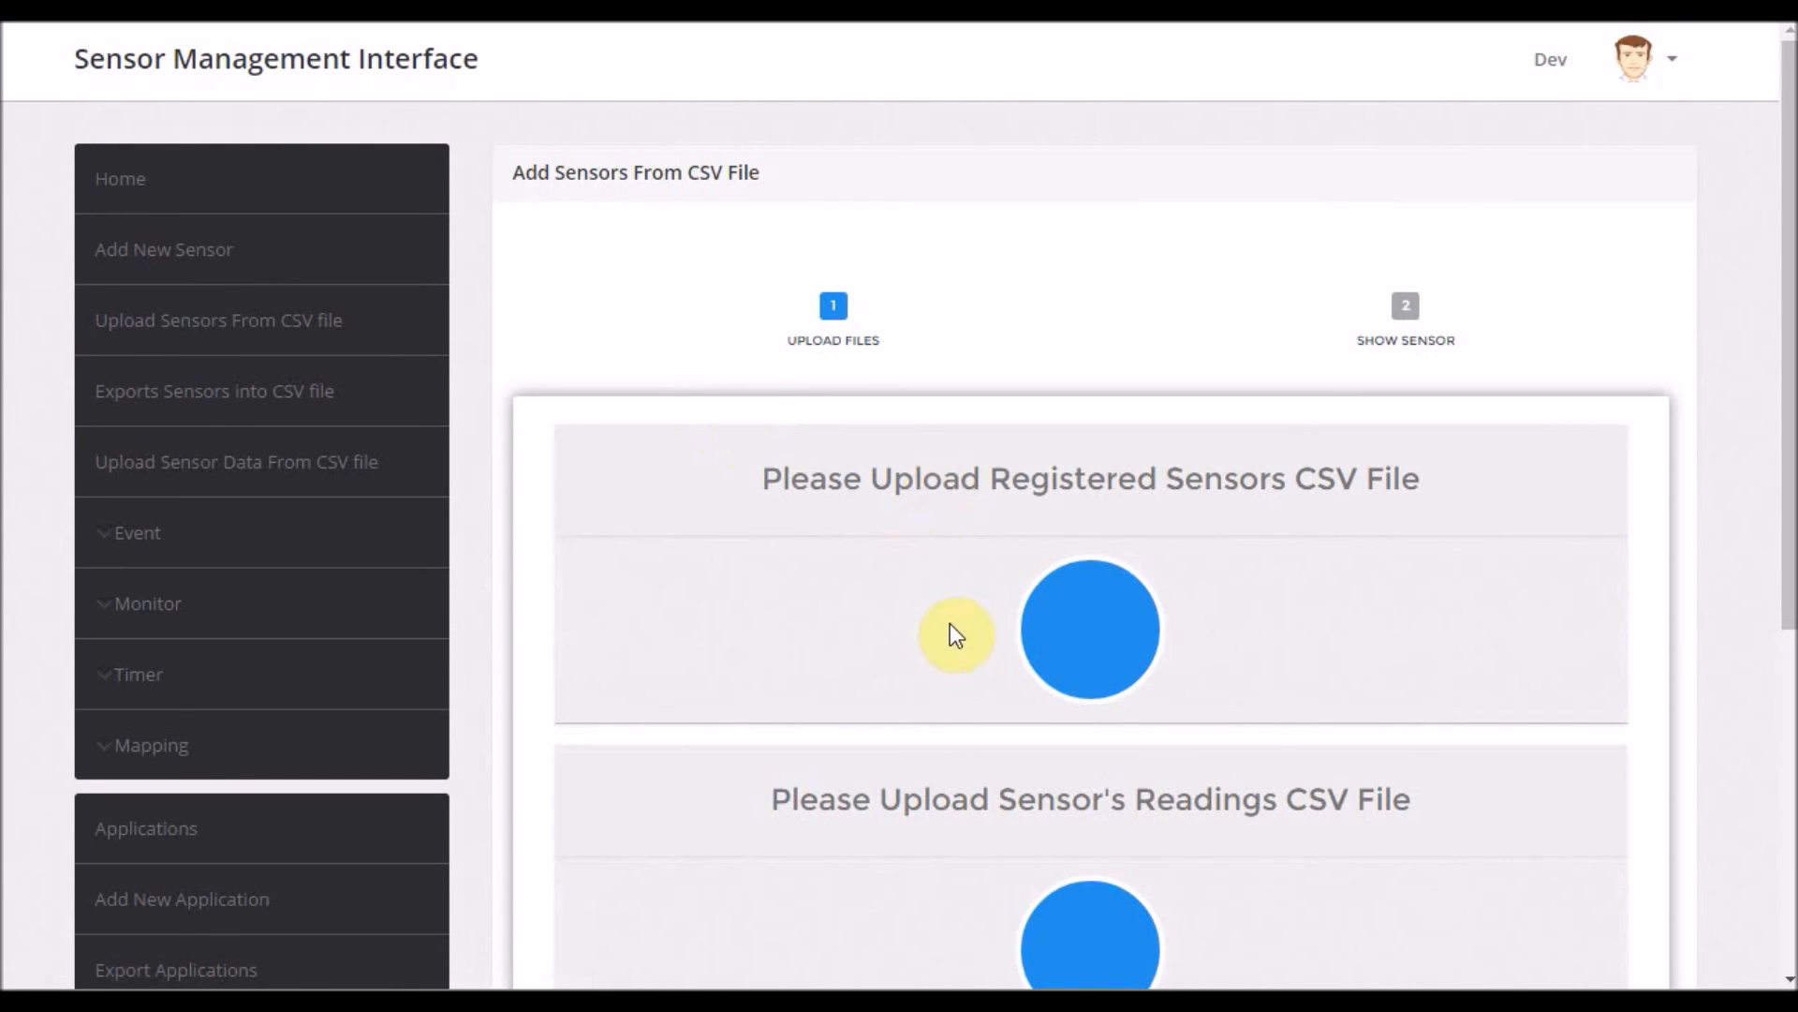
scroll(1086, 506, "down", 2)
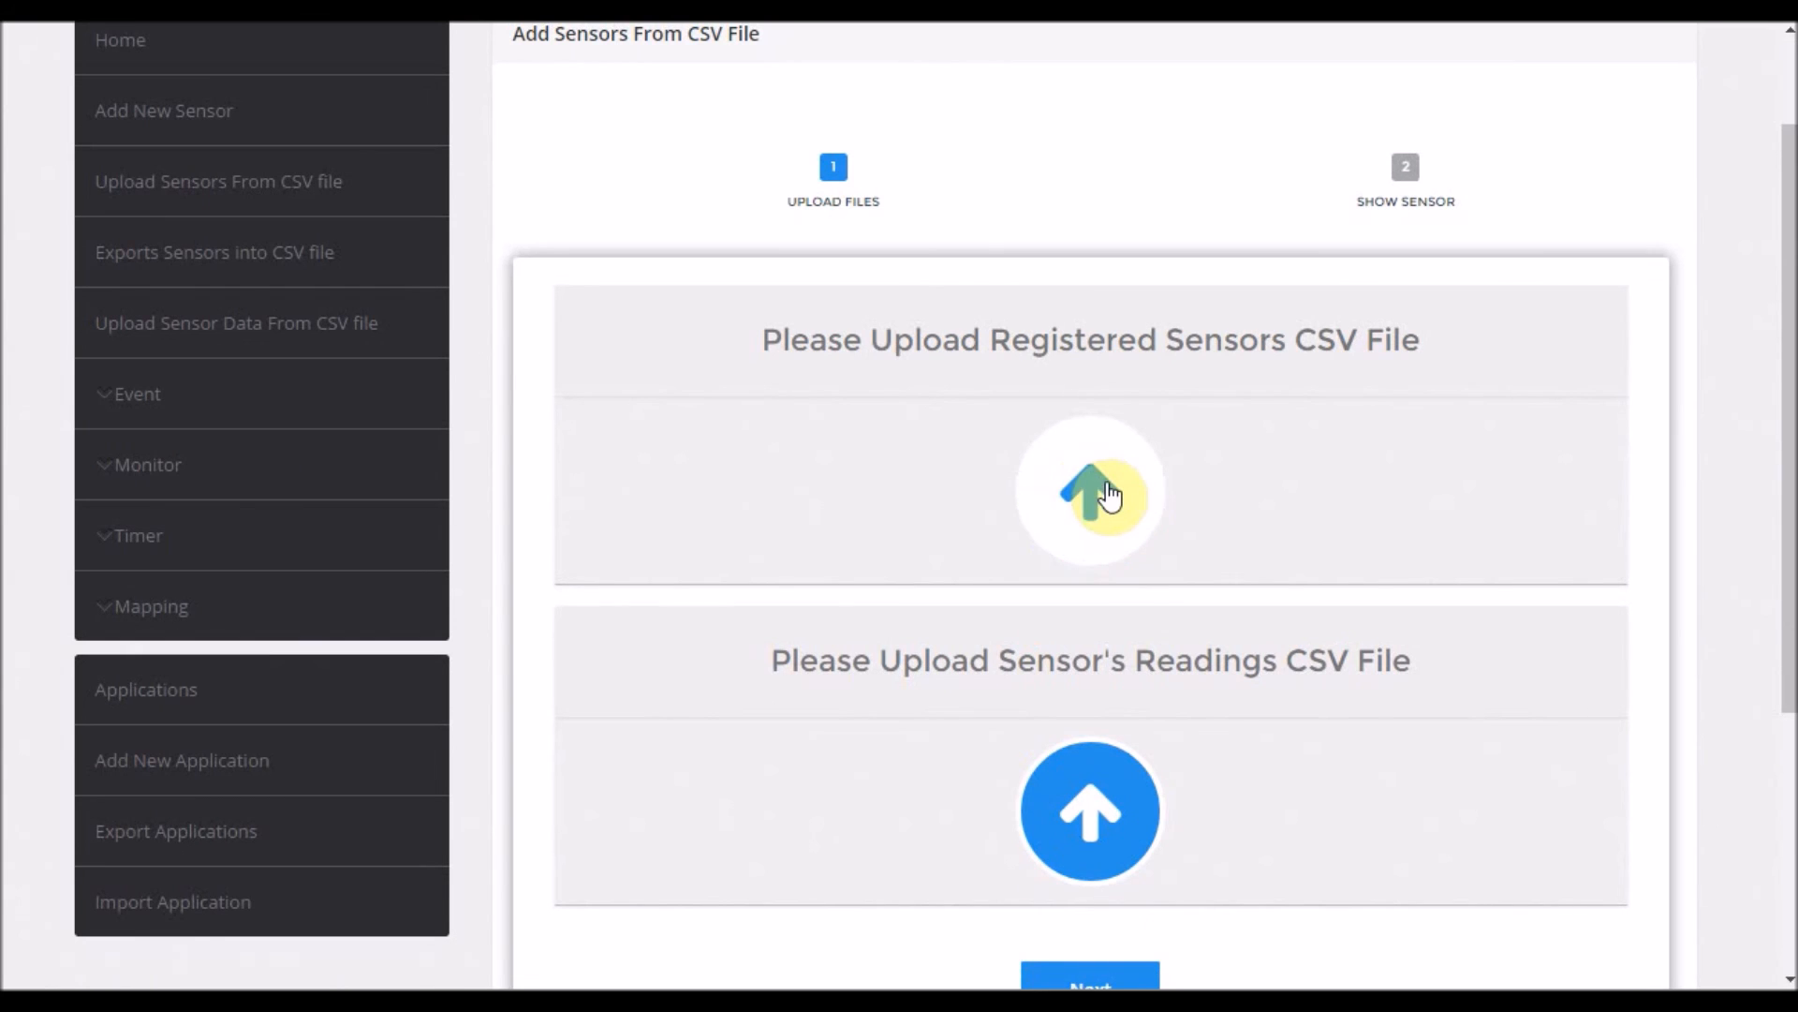
left_click(1105, 497)
double_click(519, 123)
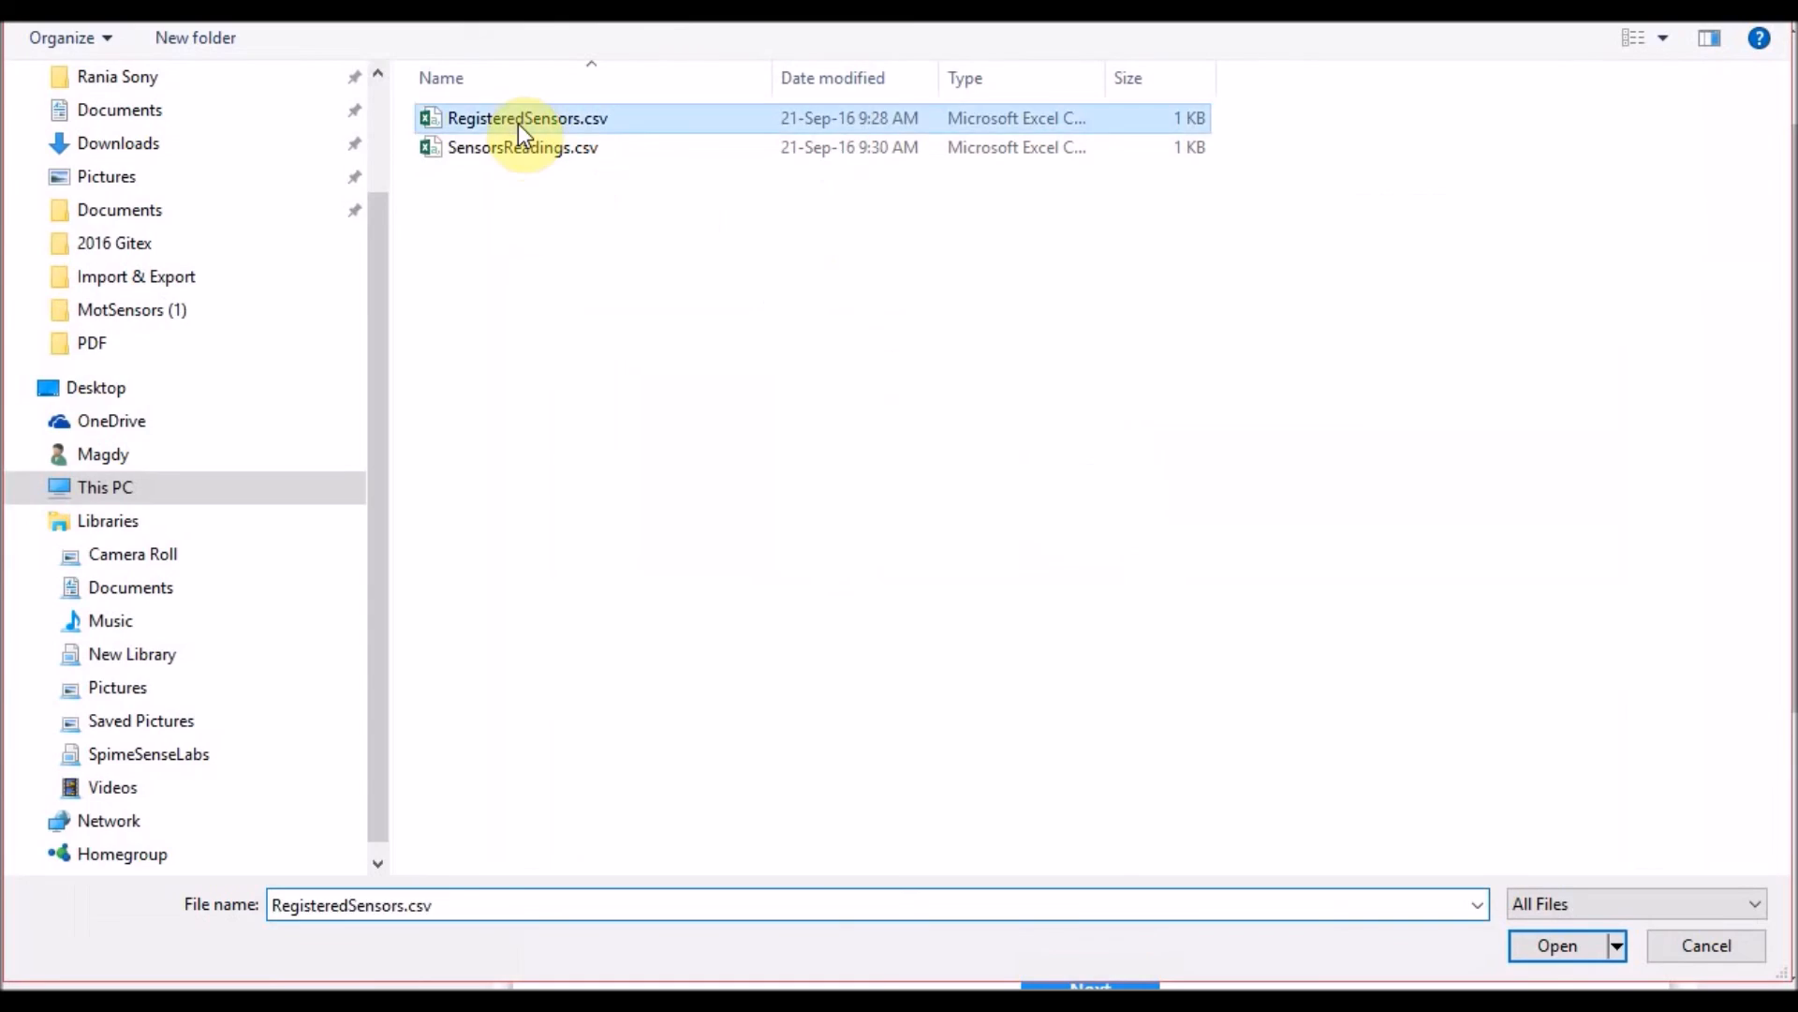
left_click(1086, 637)
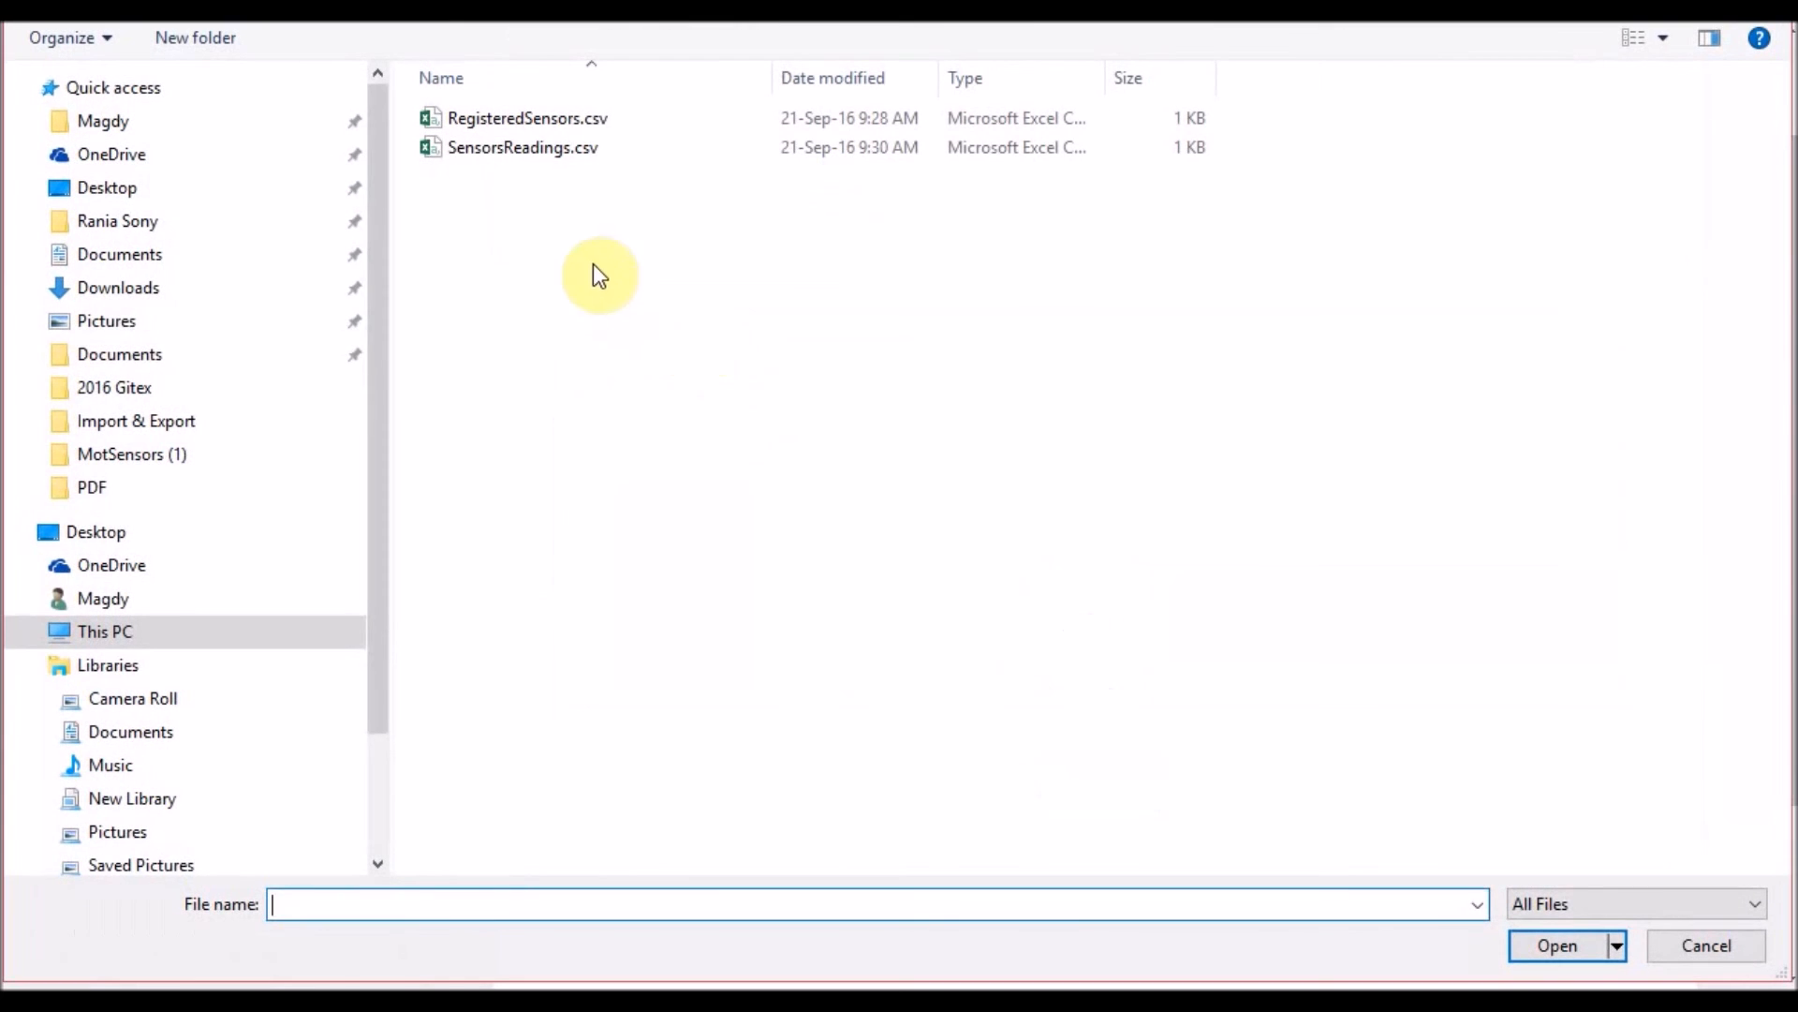
double_click(509, 150)
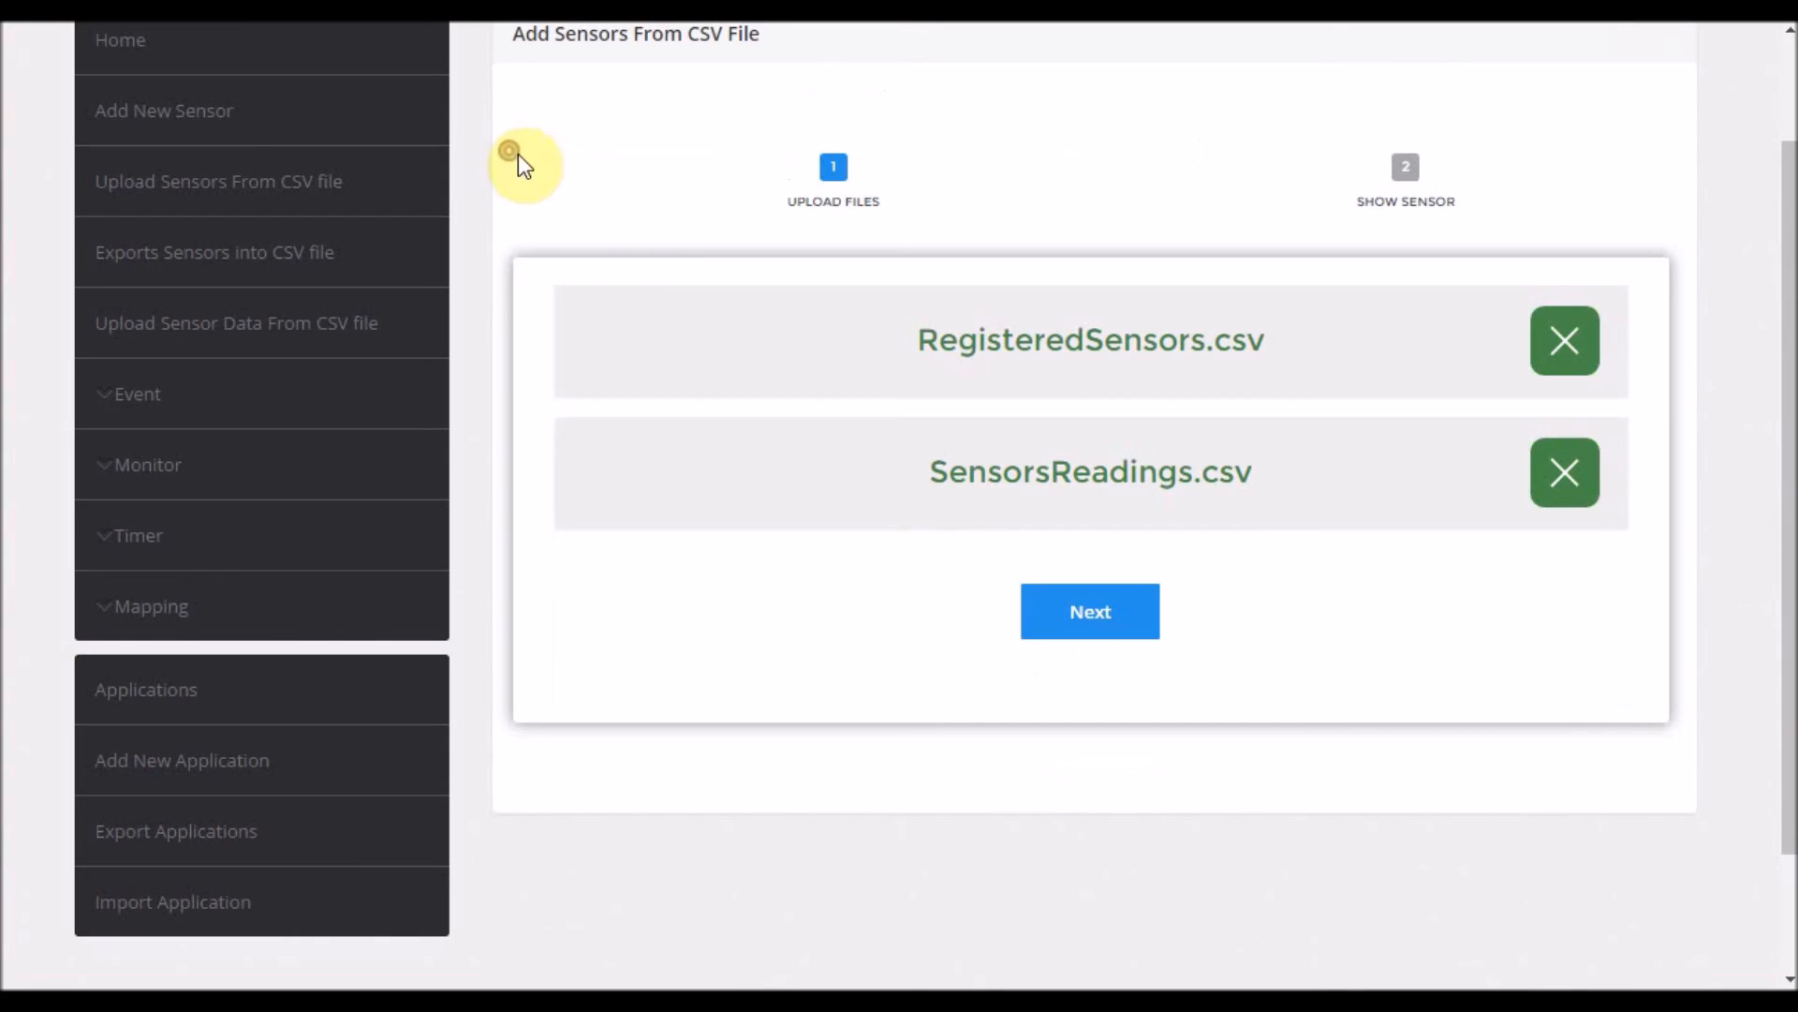
Step: Continue to the Show Sensor stage and submit the two sensors read from the files
left_click(1094, 620)
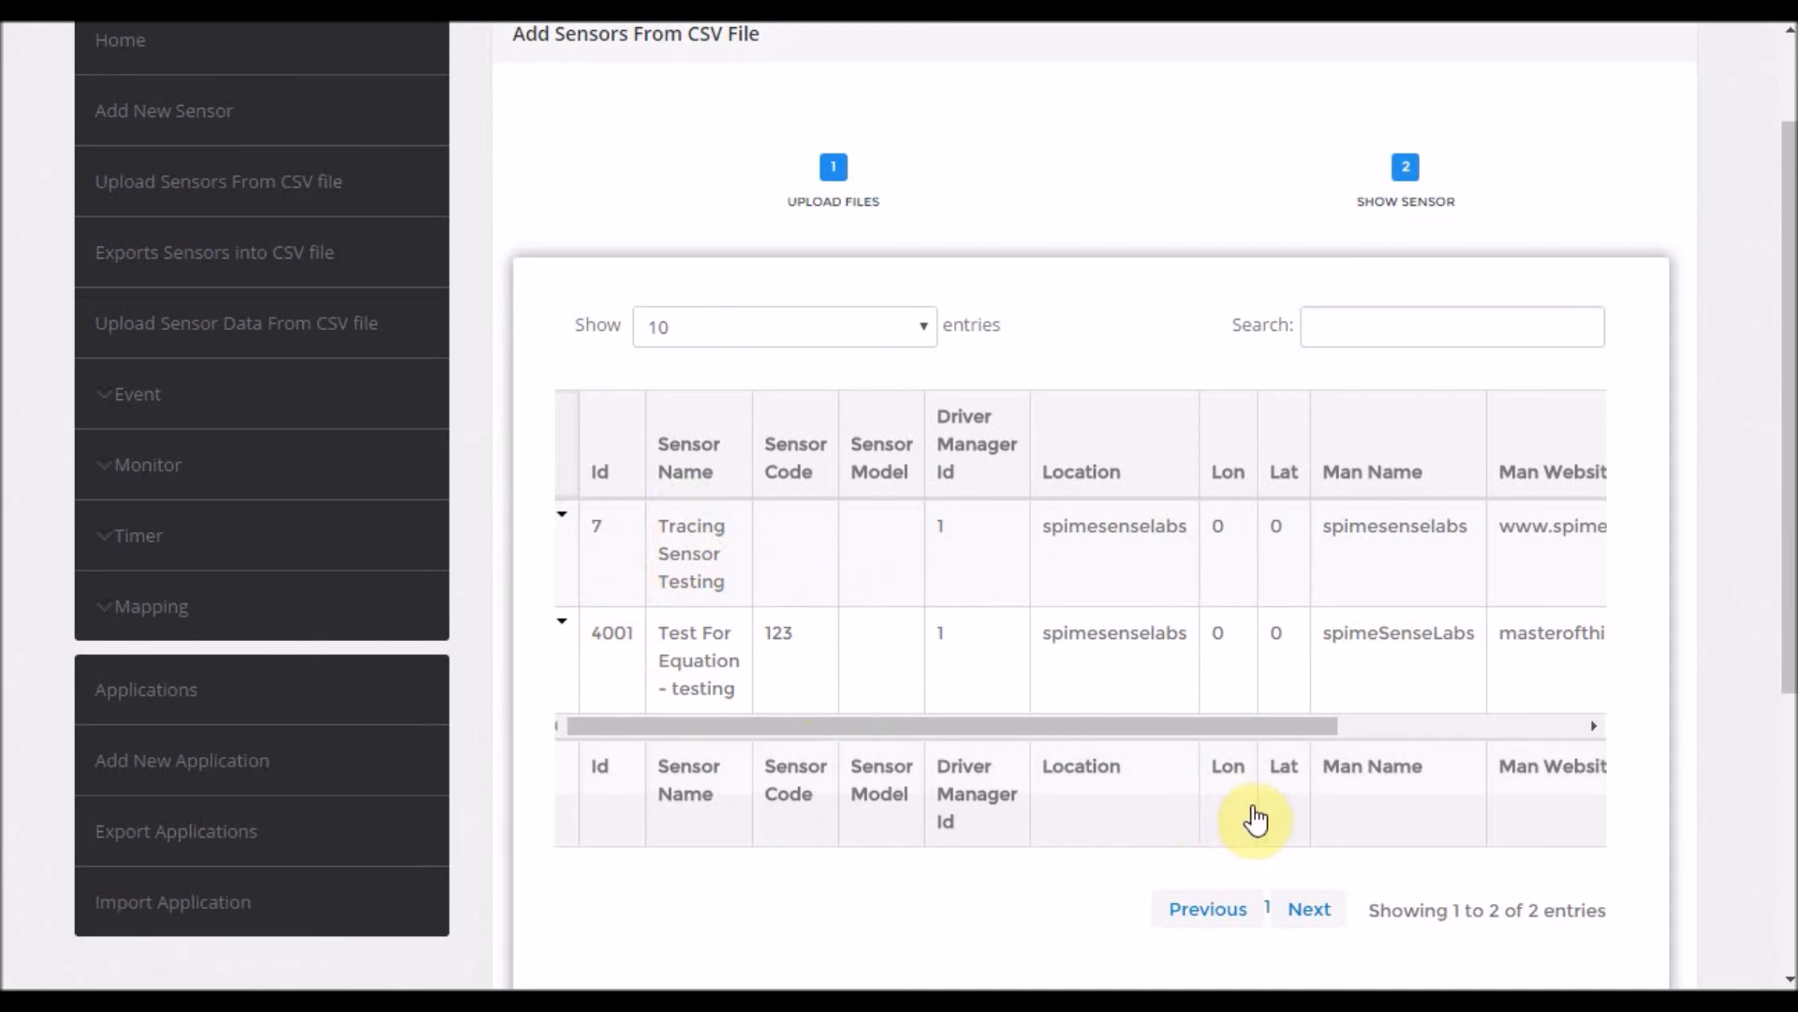
scroll(1335, 883, "down", 3)
left_click(1194, 776)
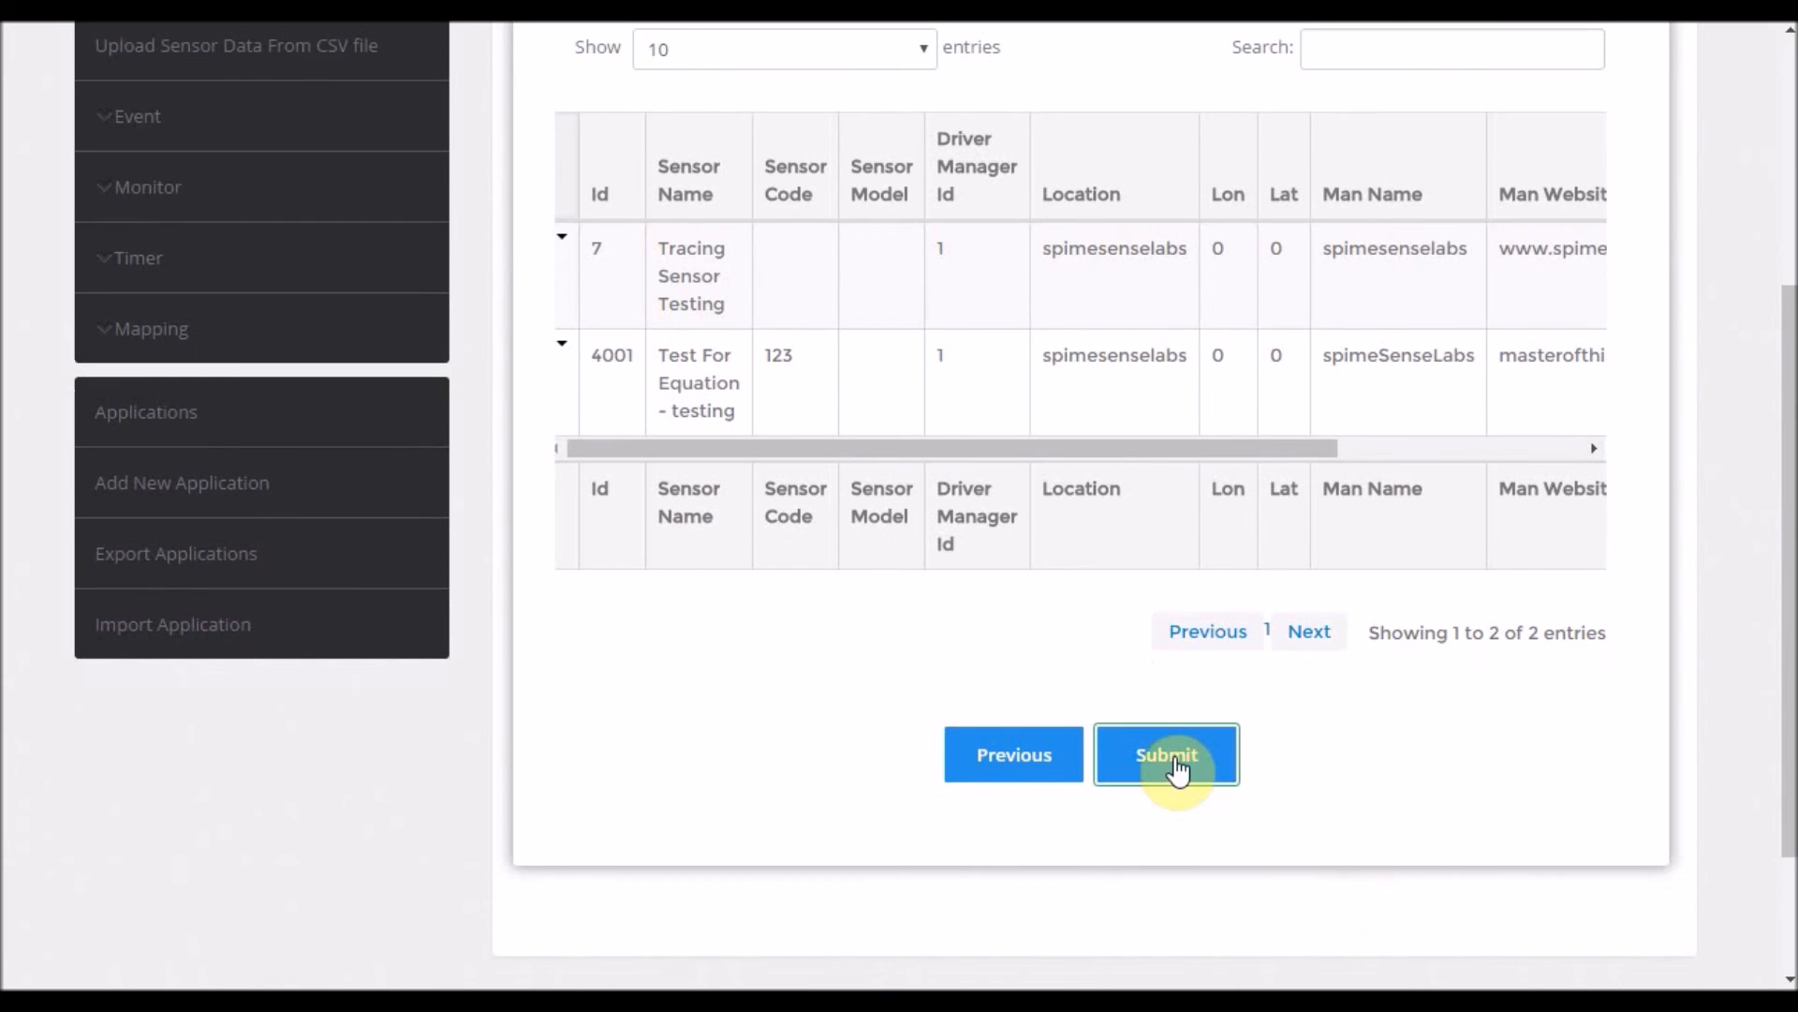